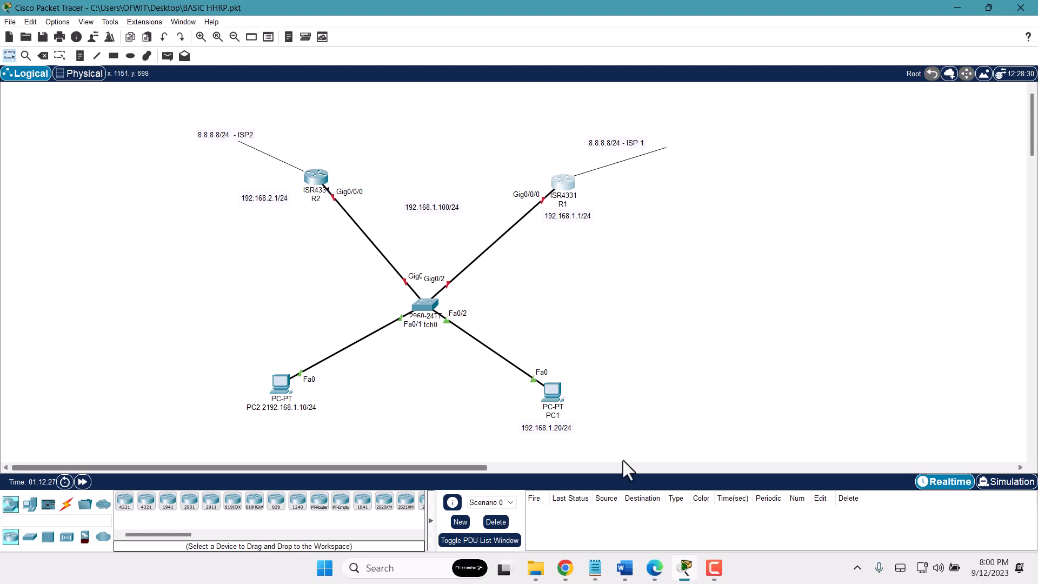
Review the HSRP definition and topology images on Google in Chrome, and return to the Packet Tracer topology
click(565, 568)
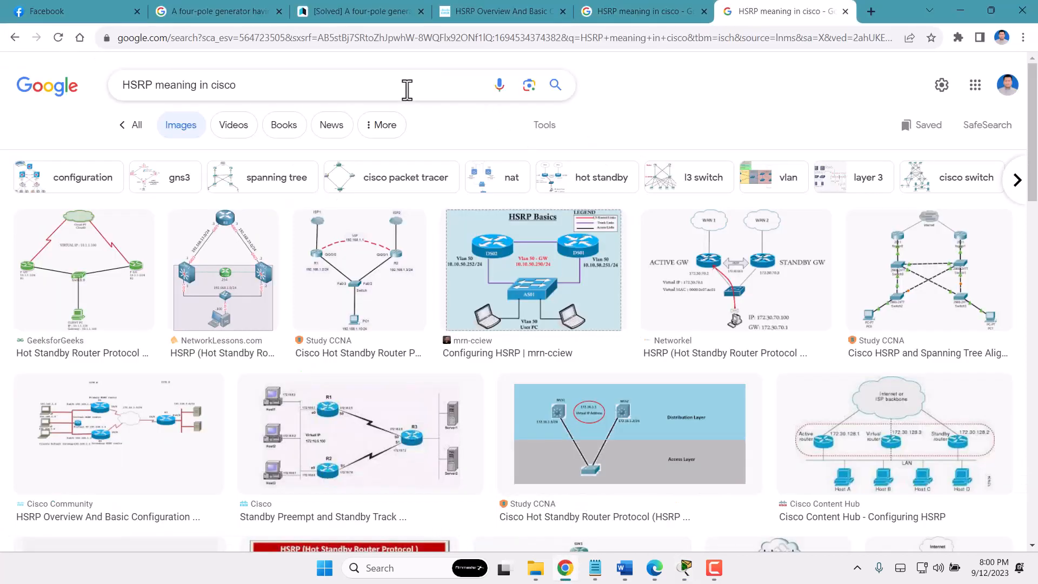
click(665, 11)
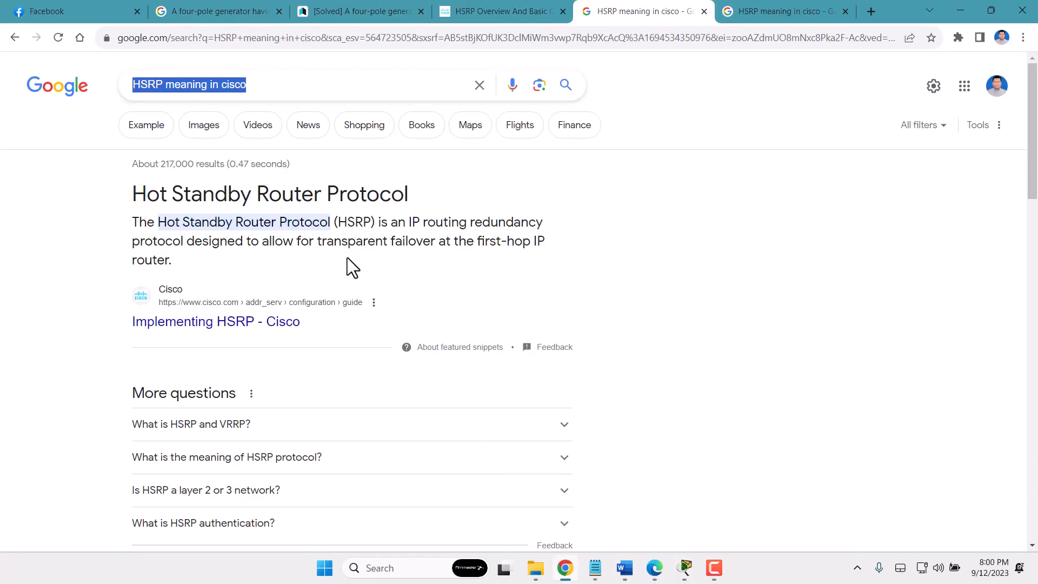
click(782, 10)
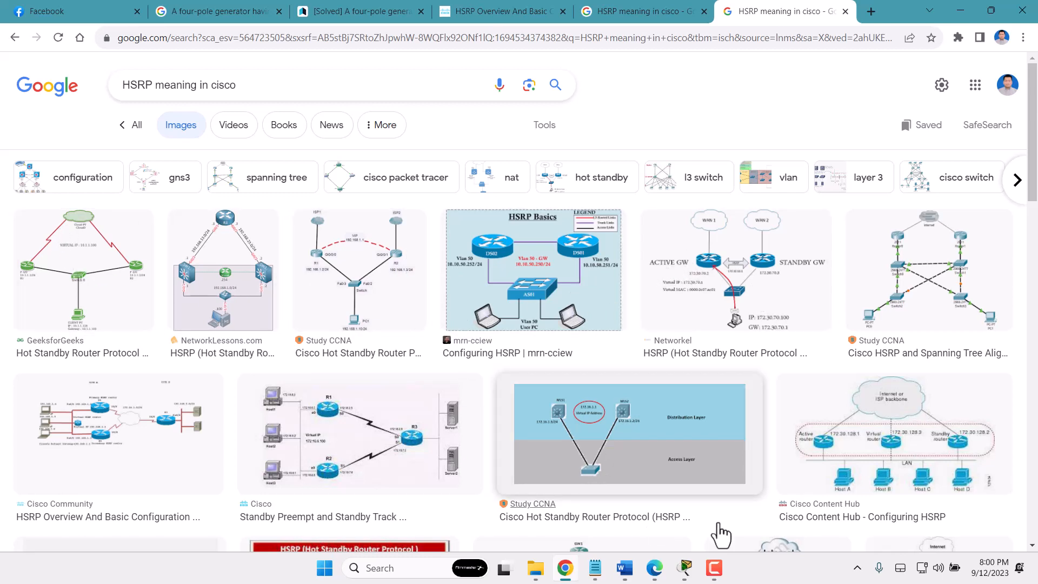
click(685, 566)
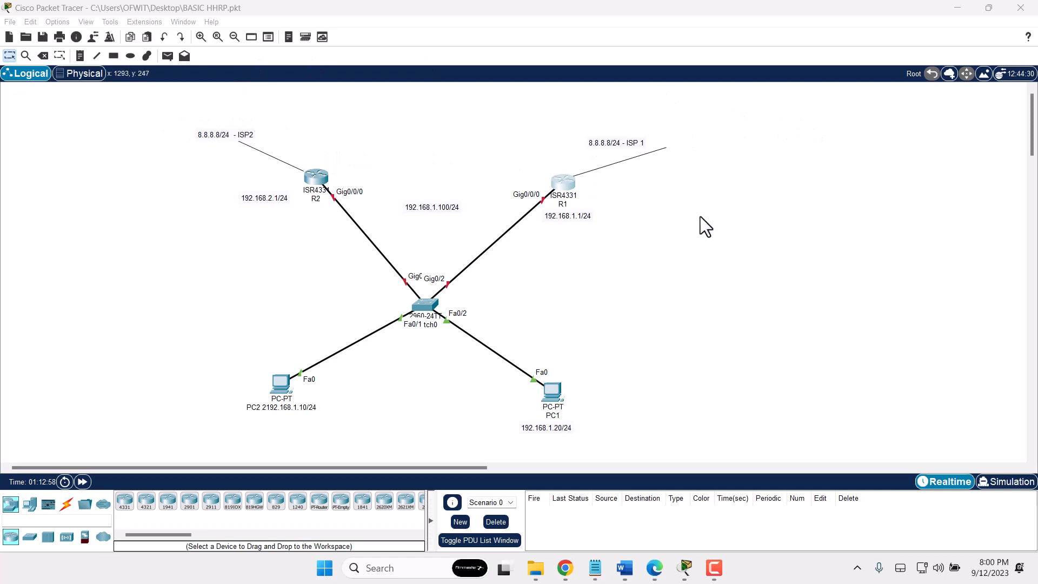
click(140, 114)
drag(139, 114, 709, 198)
click(715, 208)
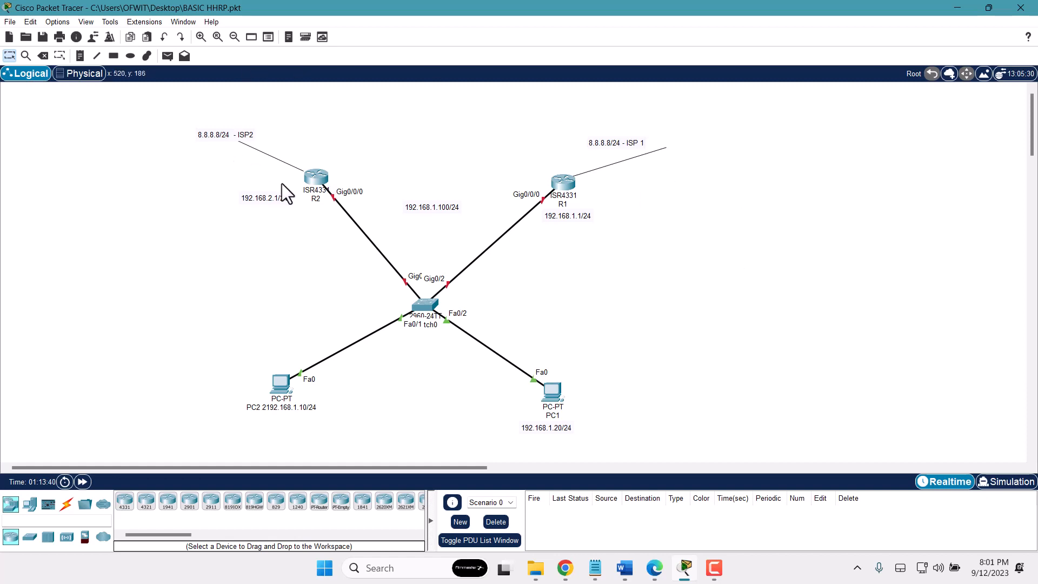
Change the address label beside router R2 to 192.168.1.2/24
double_click(270, 198)
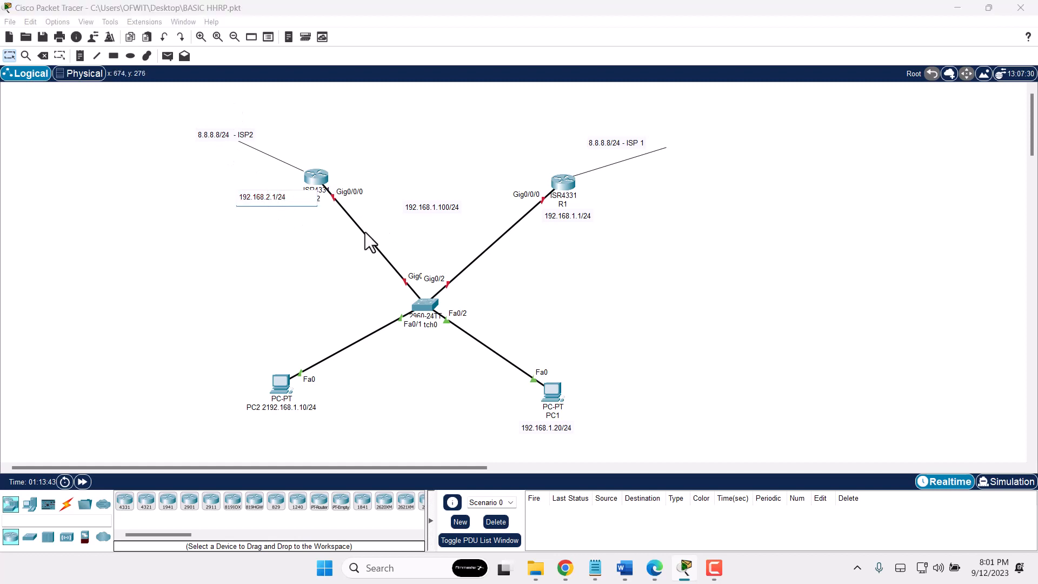
key(BackSpace)
key(BackSpace)
text(1)
click(846, 337)
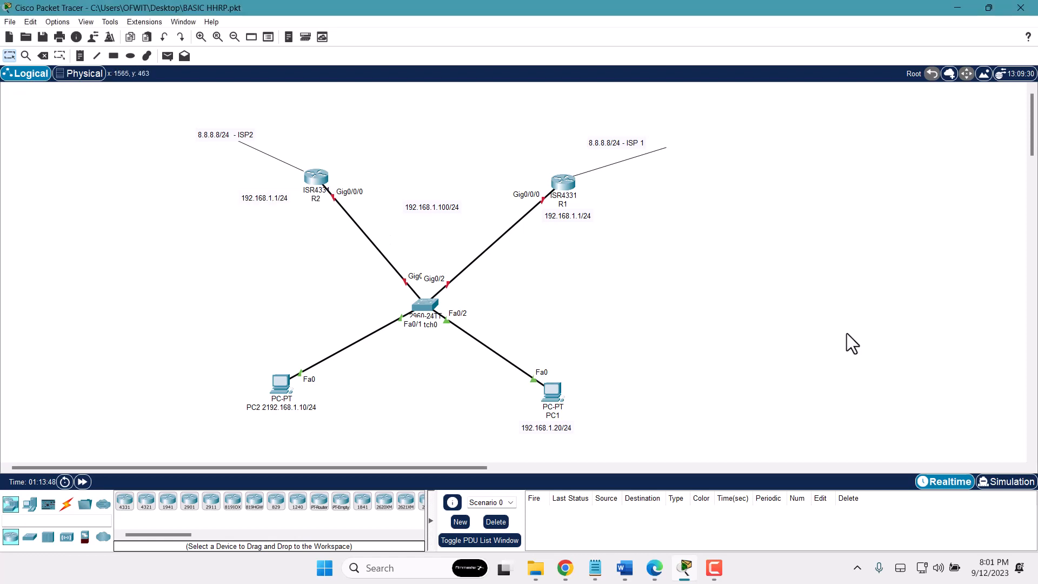
double_click(278, 198)
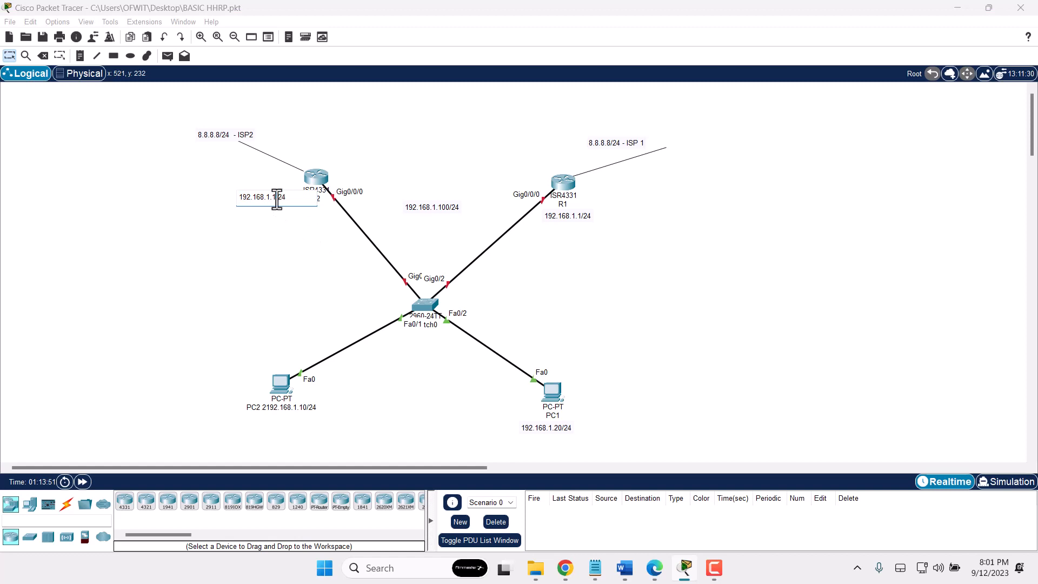
key(BackSpace)
text(2)
click(740, 290)
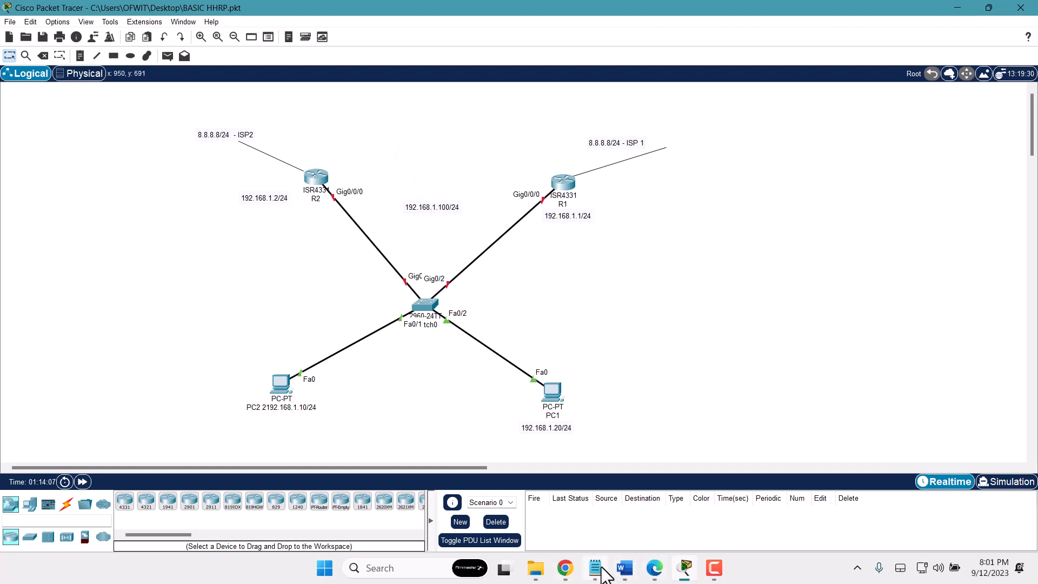
Switch to Chrome to review the HSRP overview article and search results, and return to Packet Tracer
click(564, 568)
click(546, 11)
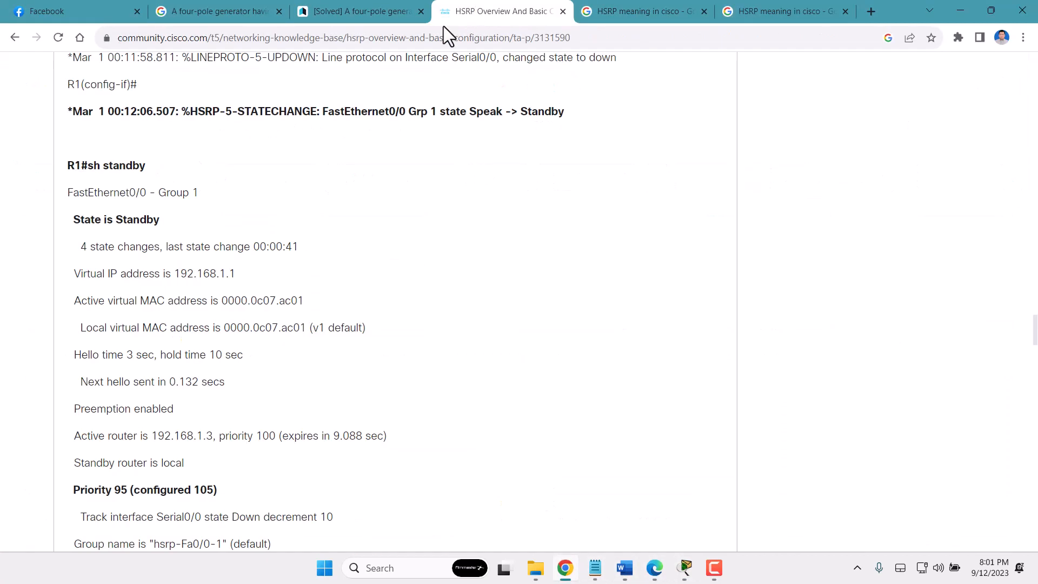
click(658, 12)
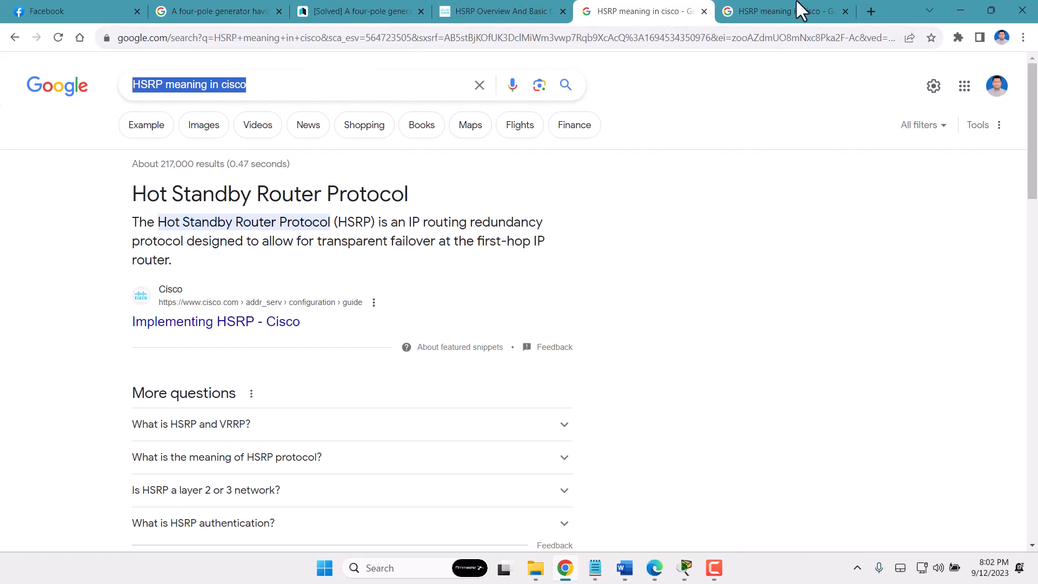
click(957, 6)
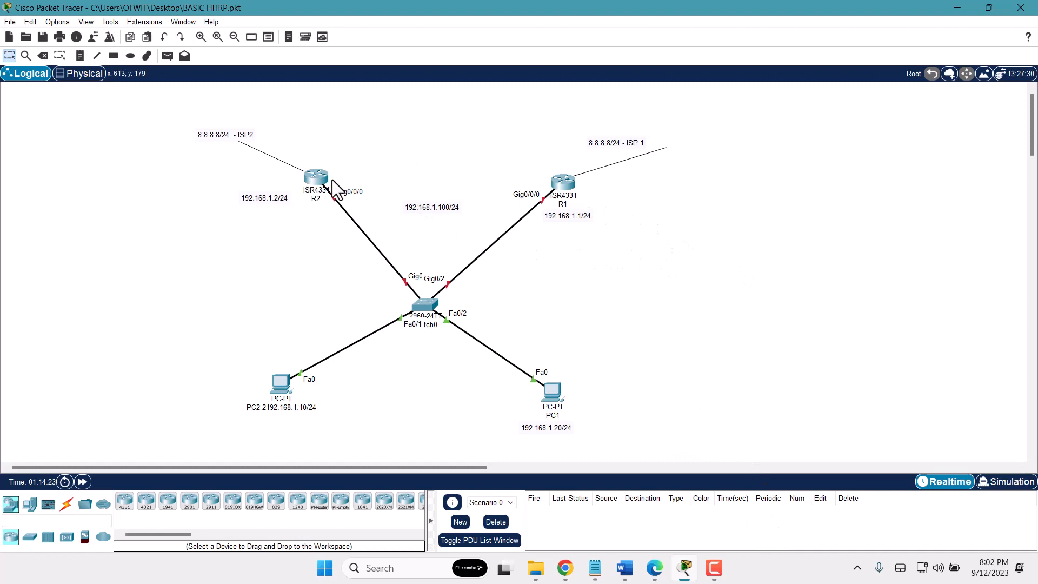
Open router R1's command line beside the topology and enter global configuration mode
click(563, 184)
drag(536, 87, 827, 75)
click(785, 409)
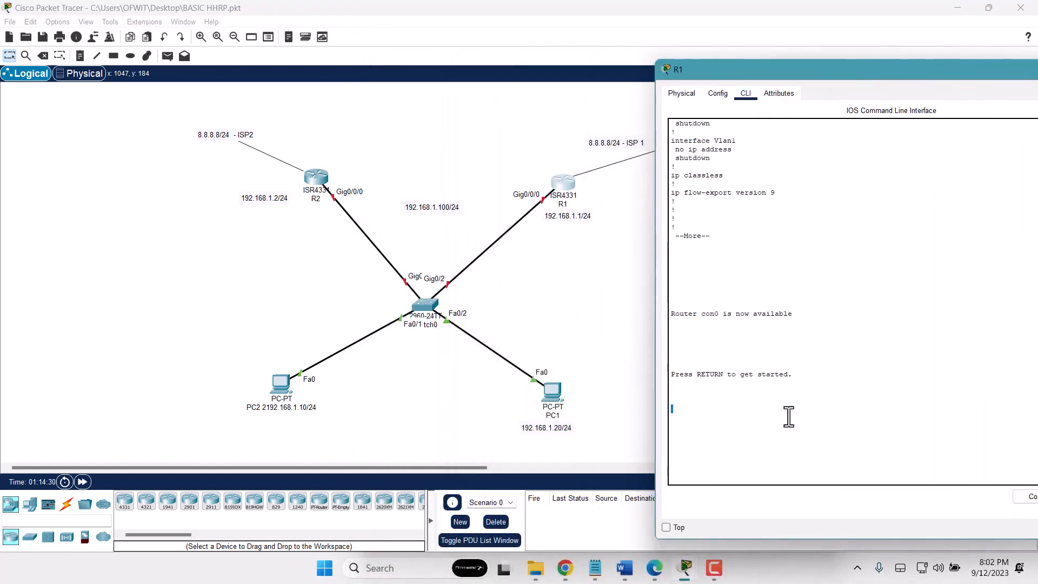
key(Return)
key(Return)
text(en)
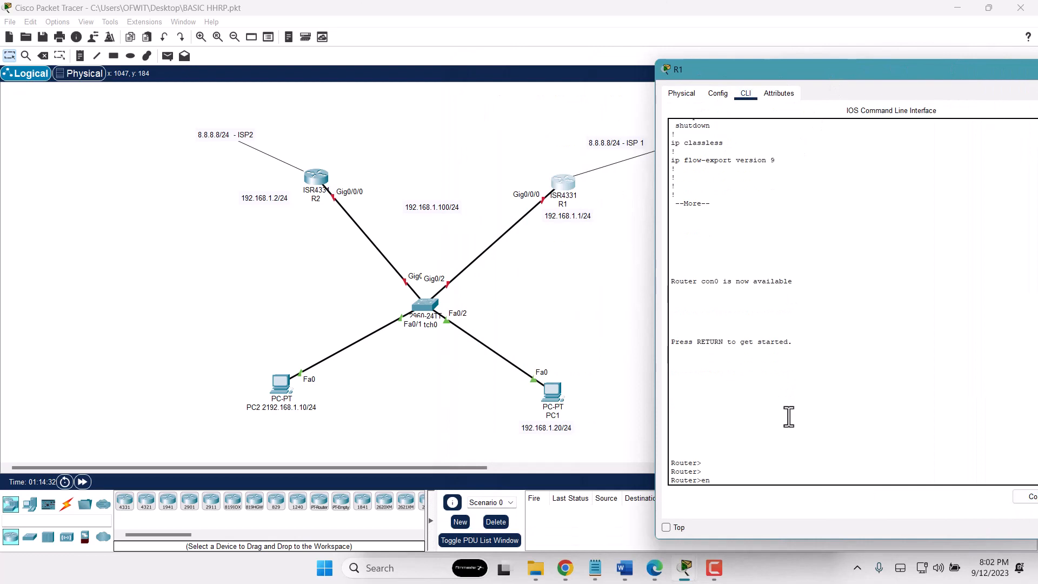
key(Return)
text(config t)
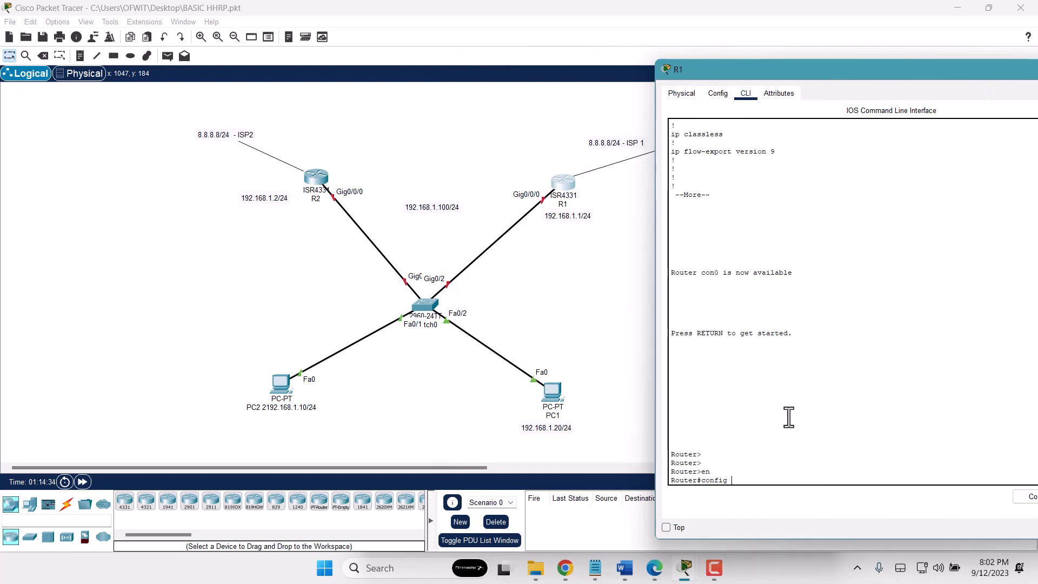
key(Return)
key(Return)
Assign IP address 192.168.1.1 with mask 255.255.255.0 to R1's interface g0/0/0
text(int)
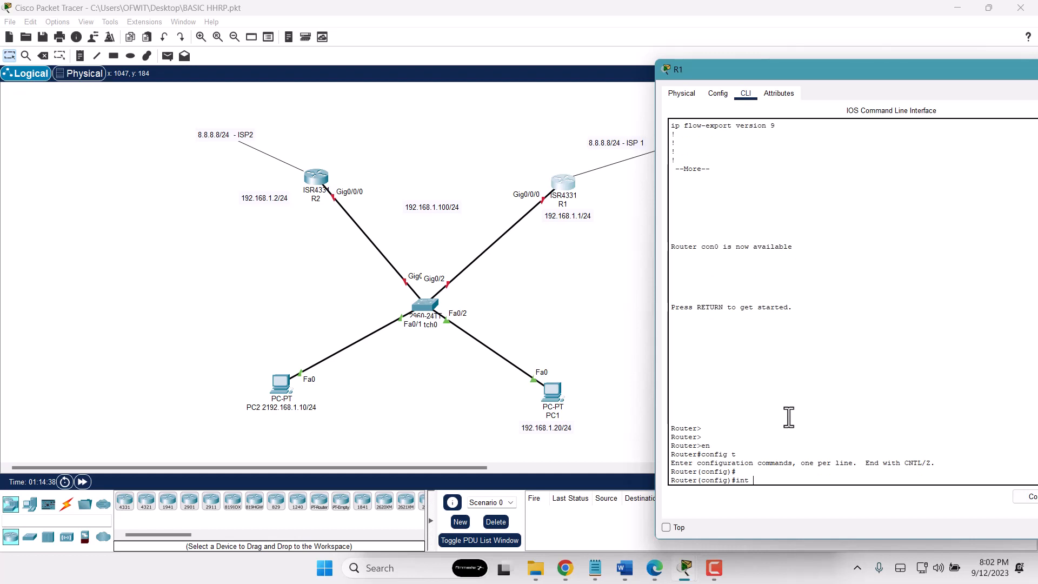
text( g0/0/0)
key(Return)
text(ip )
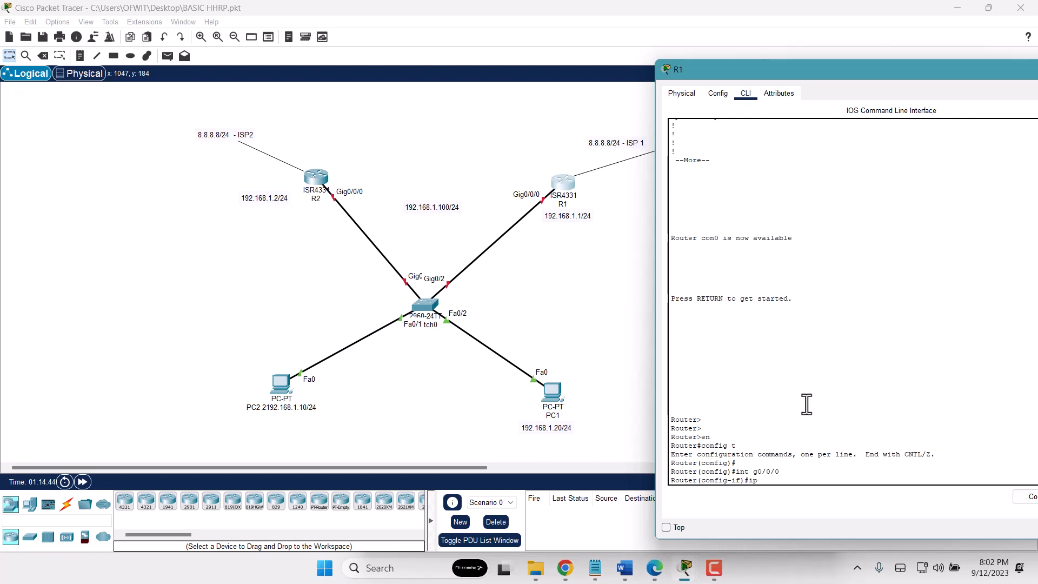
text(add 192.168.1.1 255.255.255.0)
key(Return)
Bring up R1's g0/0/0 interface with the no shutdown command
text(ns)
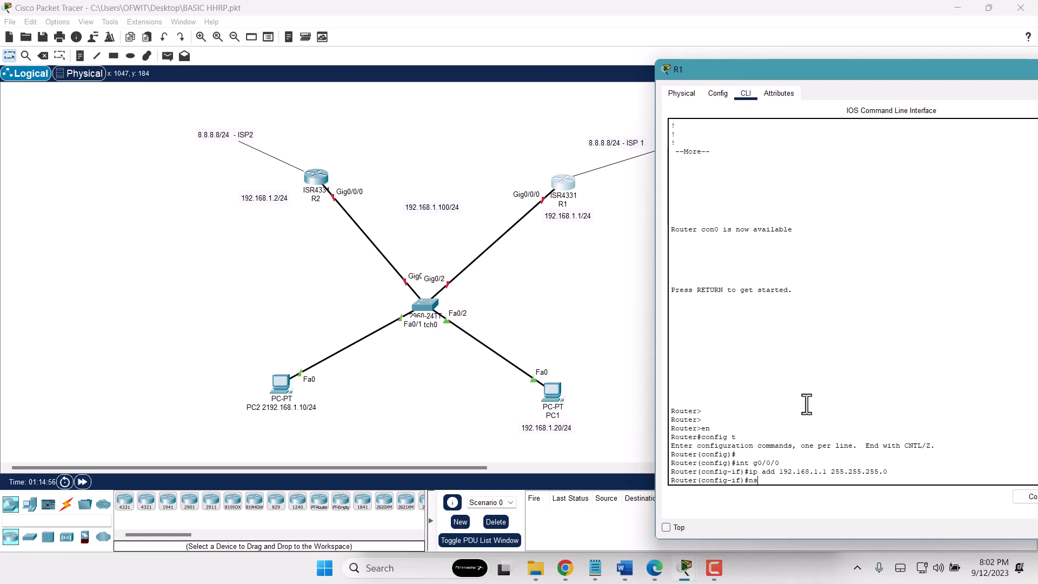
text(o)
text(o s)
key(Return)
key(Return)
text(no shu)
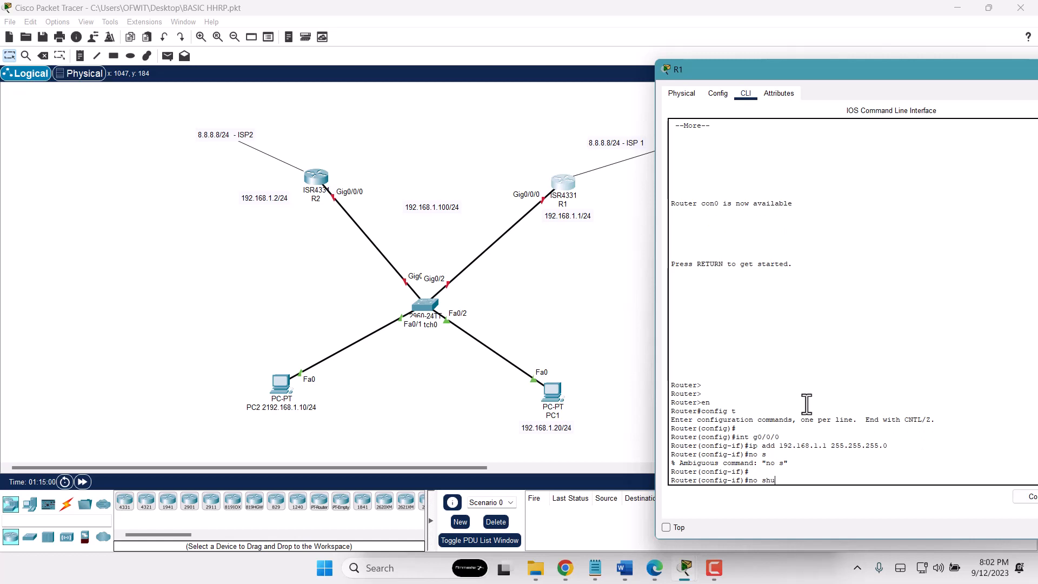
key(Return)
key(Return)
key(Return)
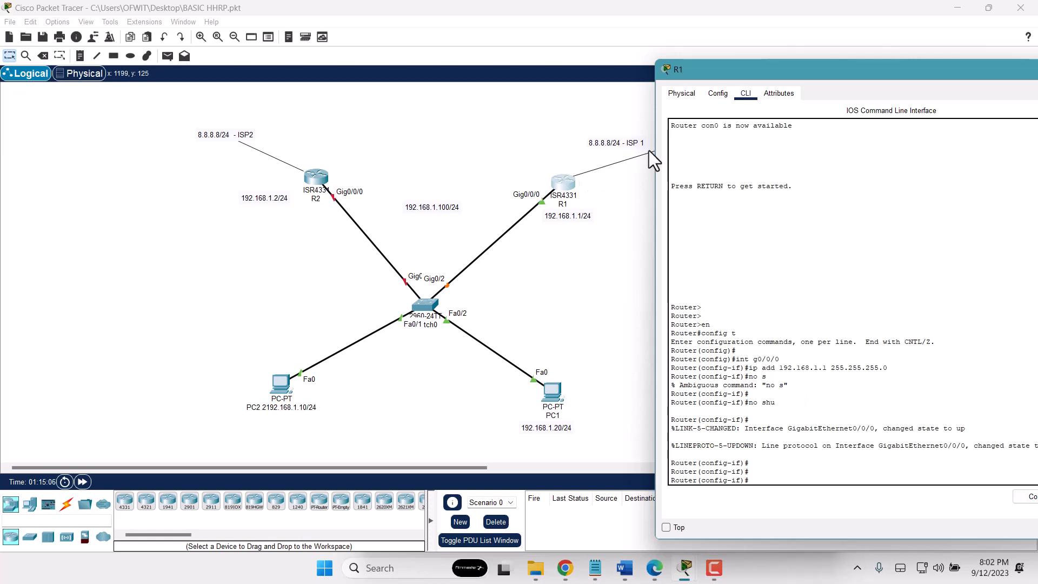
Create interface loopback 1 on R1 to simulate the ISP 1 connection
text(int lo)
key(Tab)
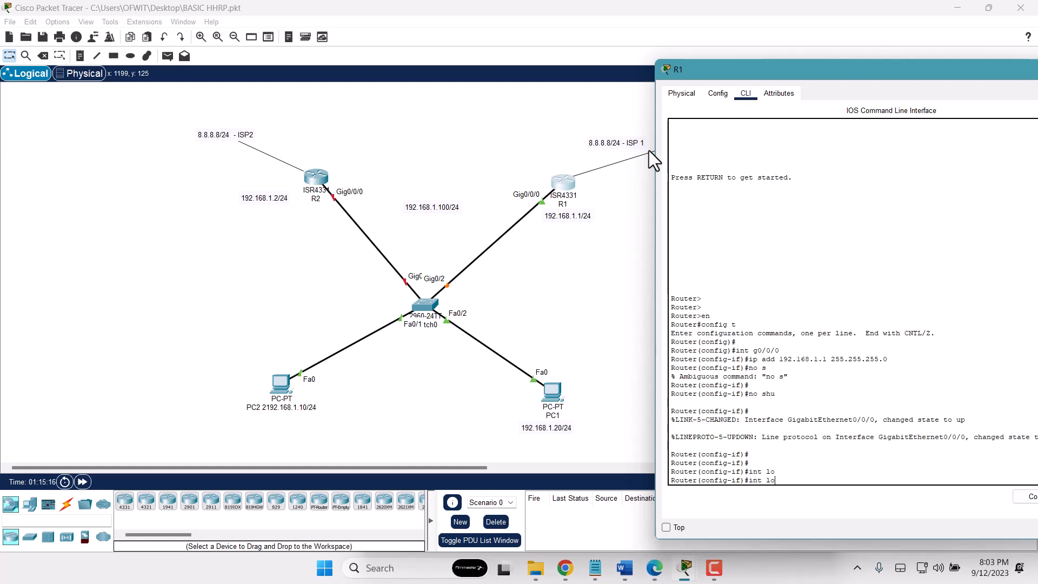
text(opback 1)
key(Return)
key(Return)
key(Return)
key(Return)
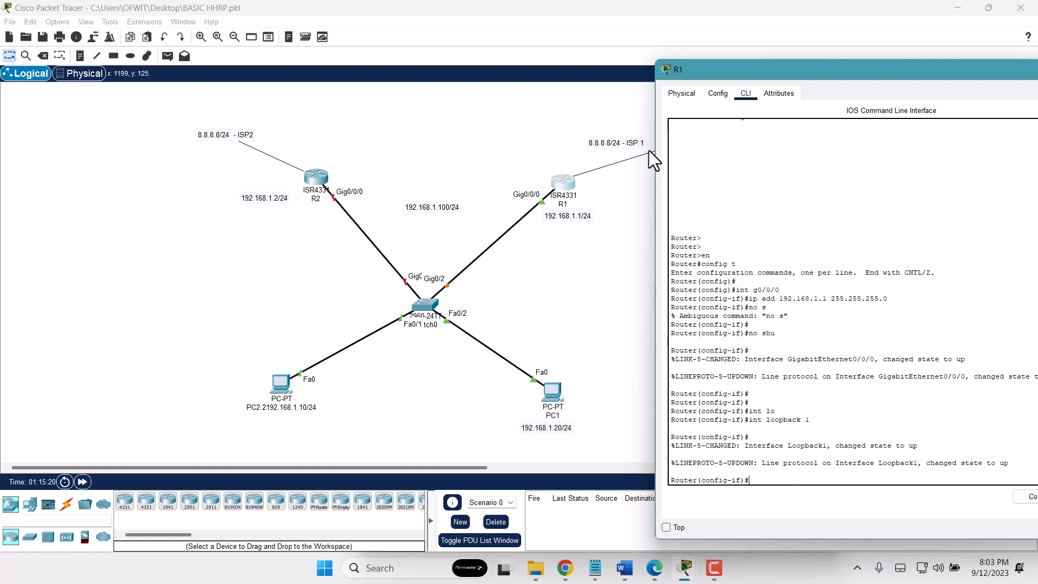
Assign IP address 8.8.8.8 with mask 255.255.255.0 to R1's loopback 1 interface
text(ip add)
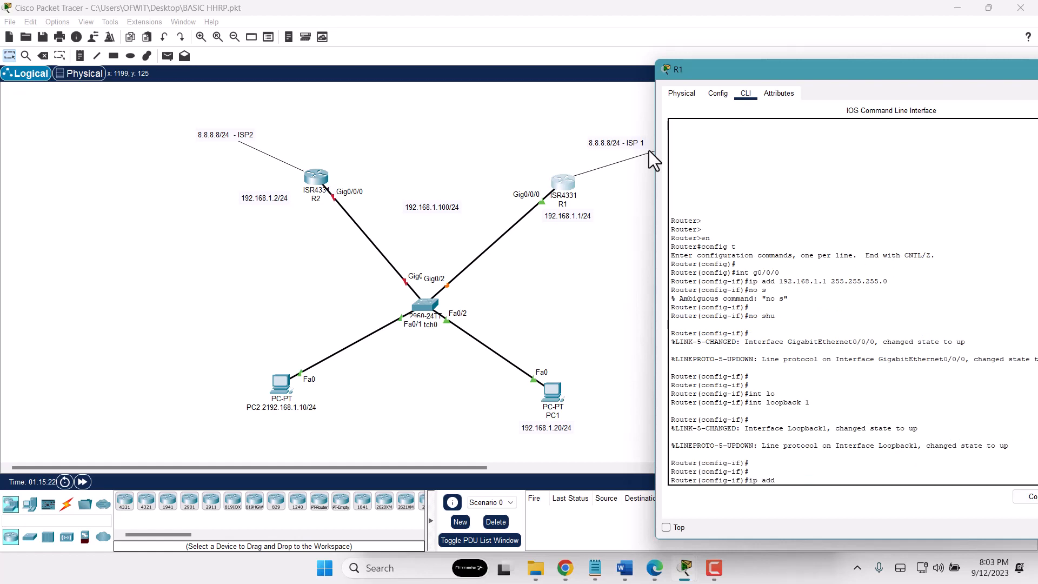
text( 8.8.8.8 25.255.2)
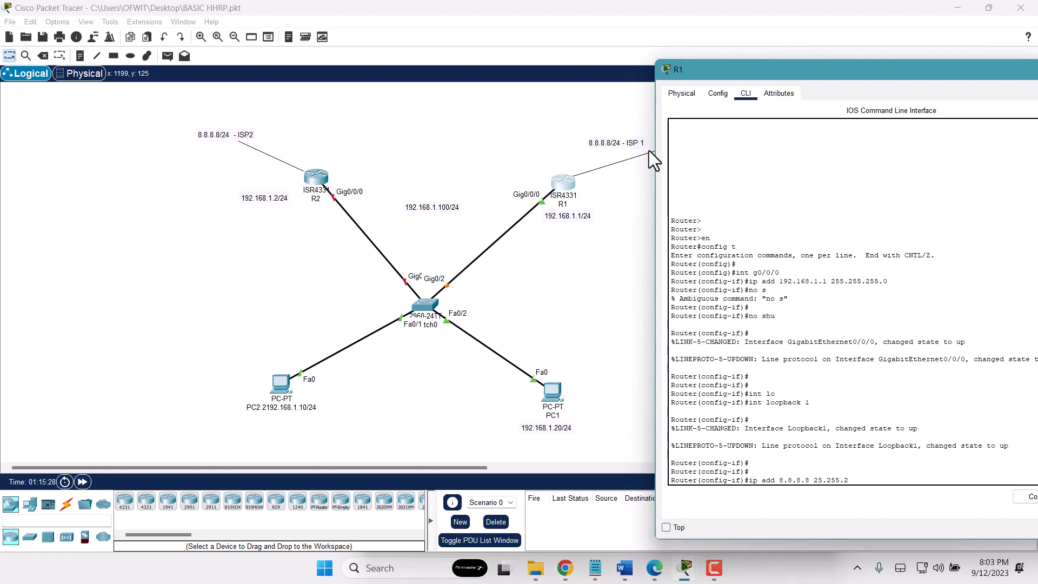
key(BackSpace)
key(BackSpace)
key(BackSpace)
key(BackSpace)
key(BackSpace)
key(BackSpace)
key(BackSpace)
key(BackSpace)
text(5.255.255.0)
key(Return)
Enable R1's loopback interface with no shutdown and exit to global configuration mode
text(no sh)
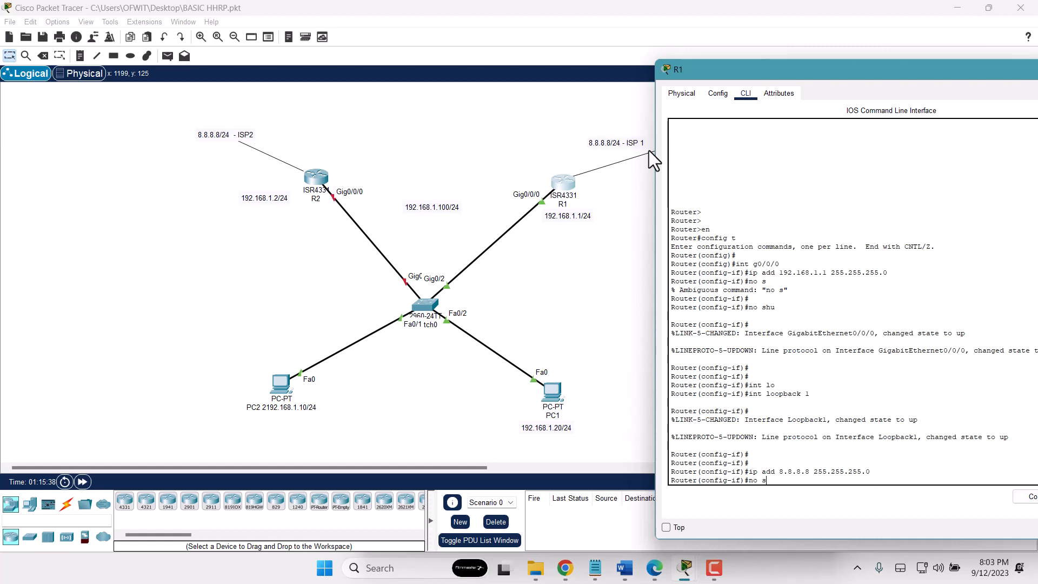
key(Return)
key(Return)
key(Return)
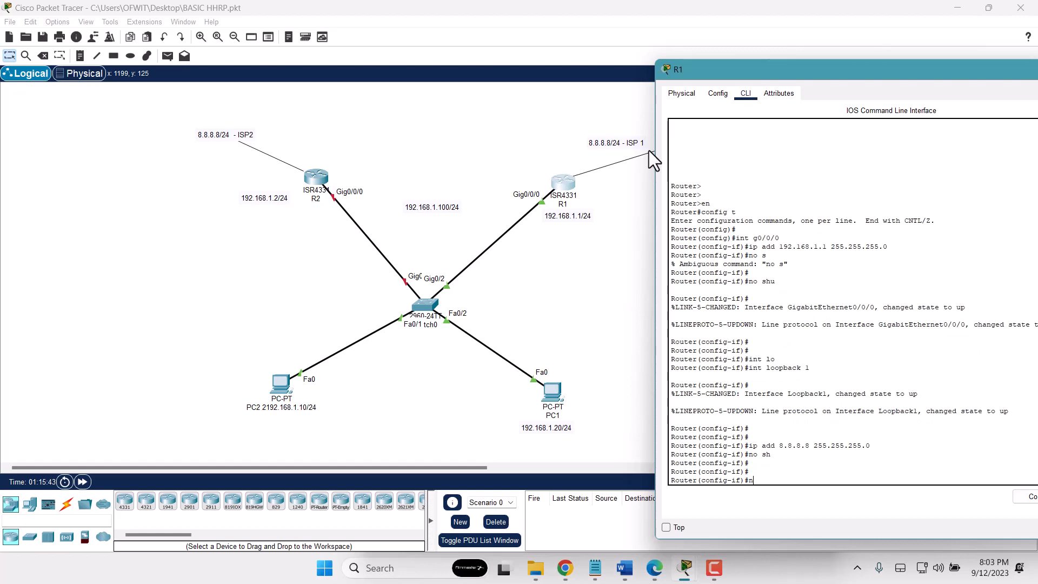
text(exit)
key(Return)
key(Return)
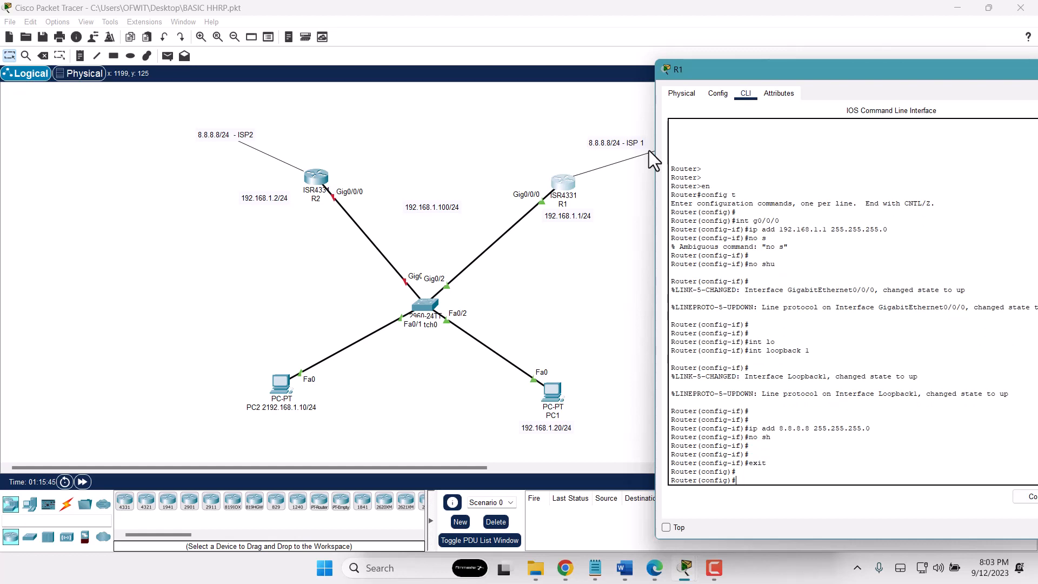
text(r)
text(p route)
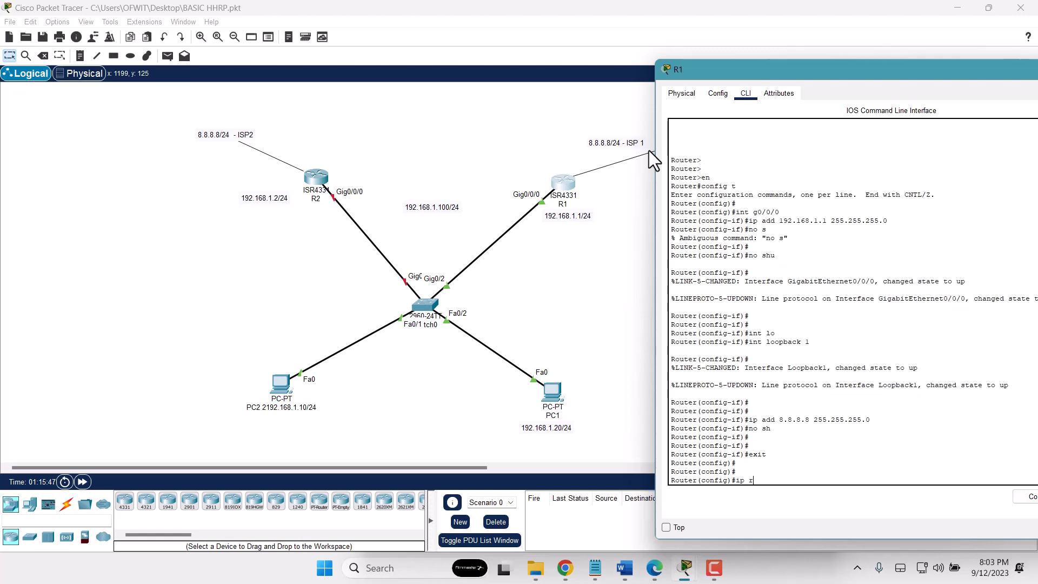
key(Return)
key(Return)
key(Return)
key(Return)
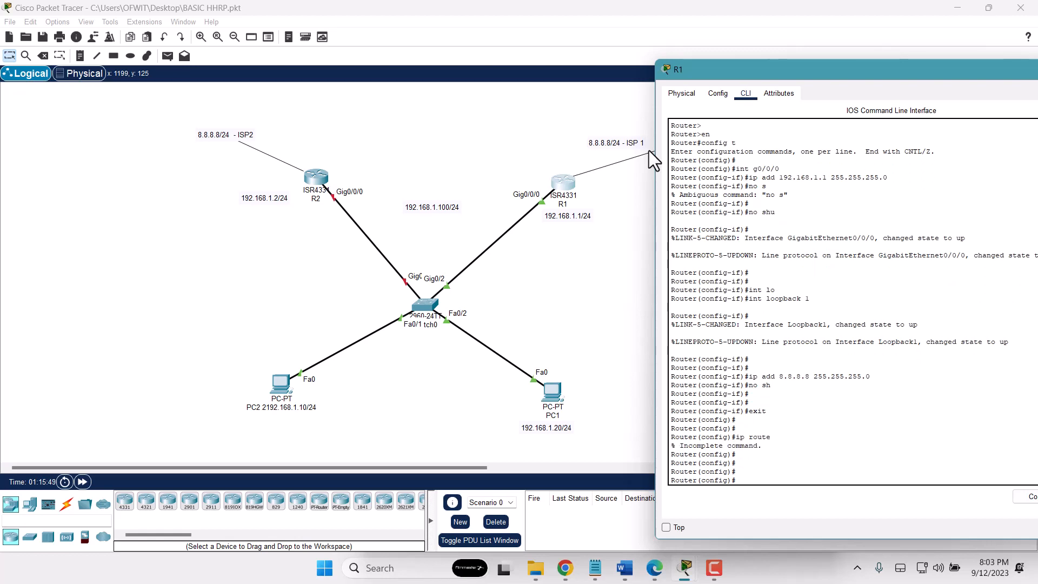
Start OSPF routing process 100 on R1
text(ip r)
key(BackSpace)
key(BackSpace)
key(BackSpace)
text(router sos)
key(BackSpace)
key(BackSpace)
key(BackSpace)
key(BackSpace)
text(ospf 100)
key(Return)
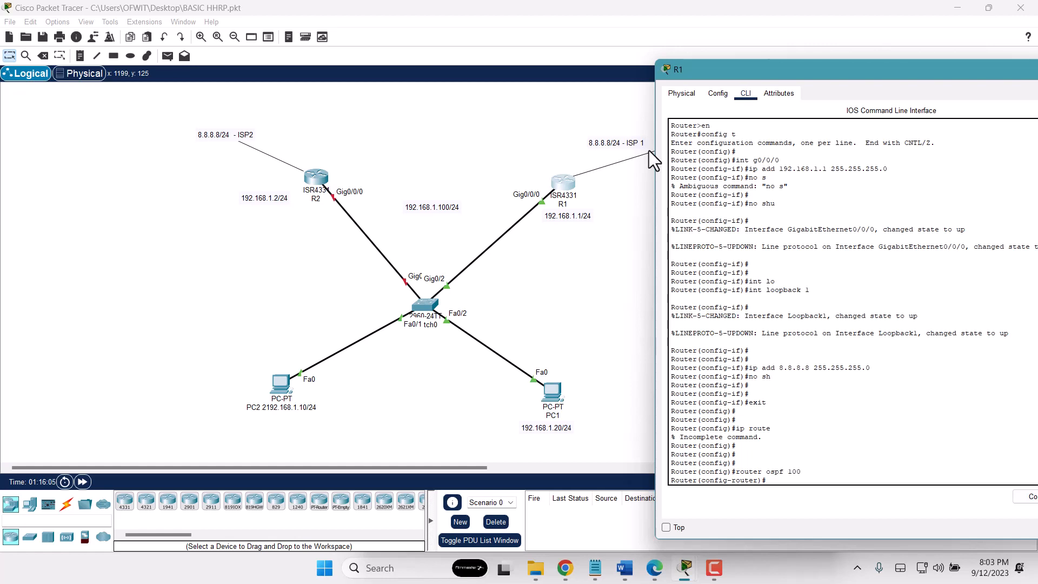
Add the OSPF statement network 0.0.0.0 0.0.0.0 area 0 on R1
text(net)
key(Tab)
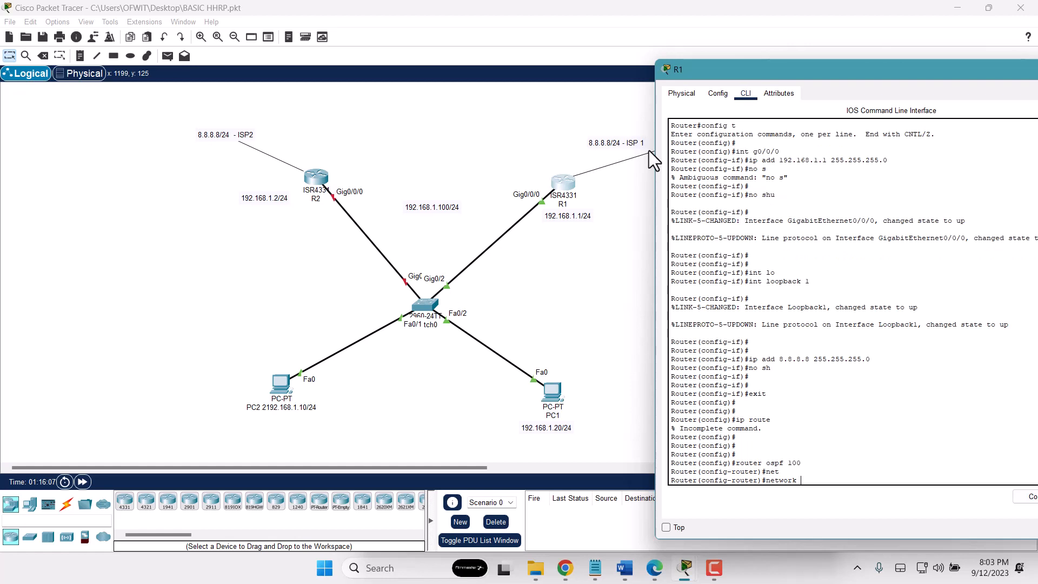
text(0.0.0.0 0.0.0.0 area 0)
key(Return)
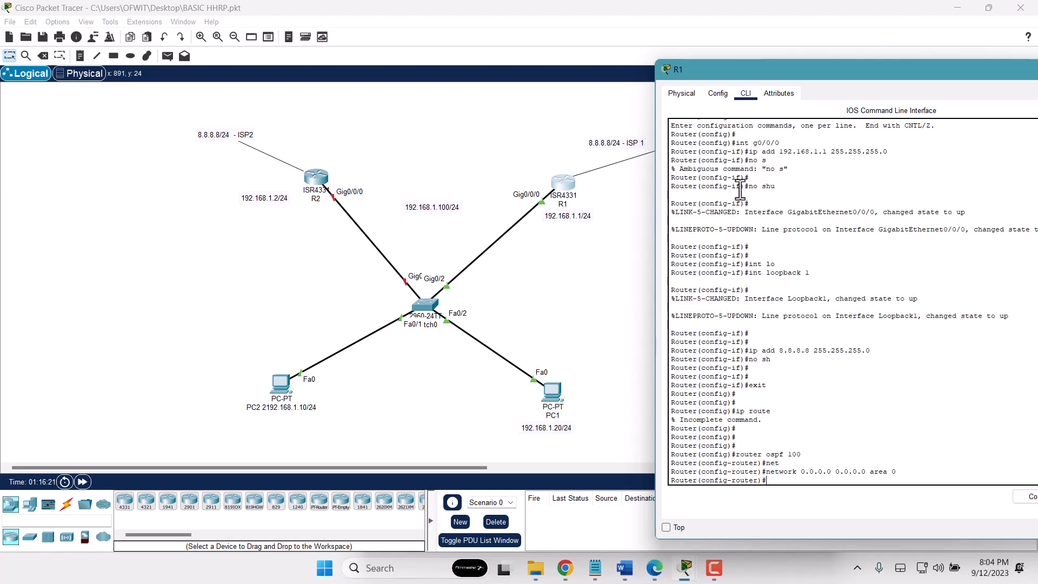
Give PC1 the static IPv4 address 192.168.1.20 with subnet mask 255.255.255.0
click(552, 394)
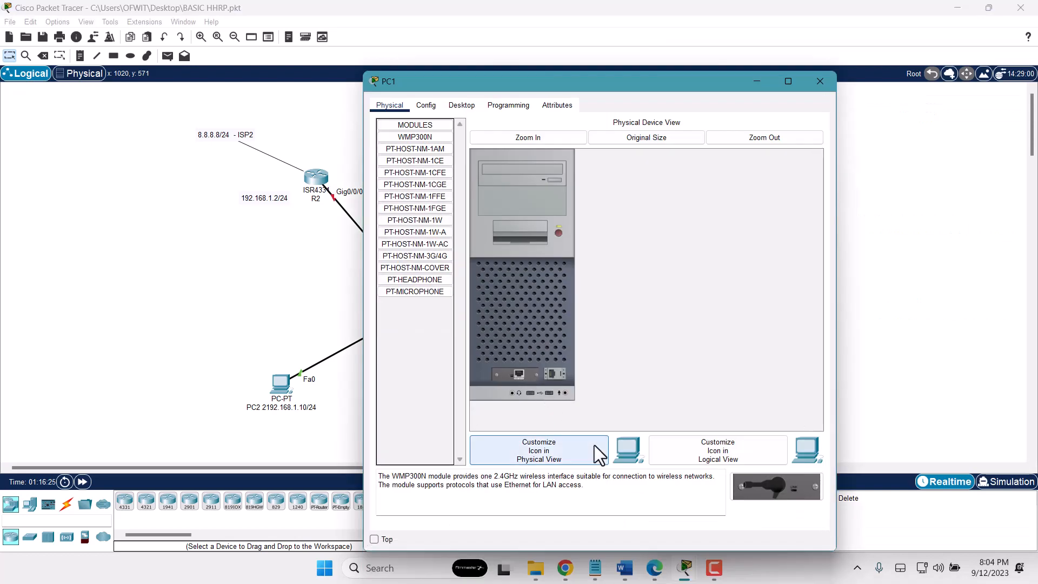
drag(664, 81, 665, 320)
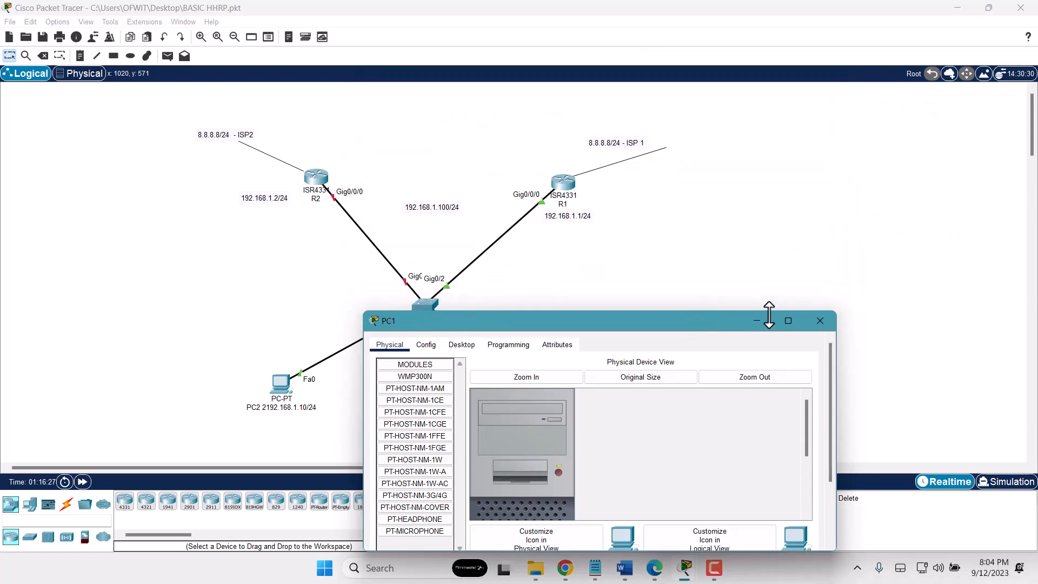
drag(594, 319, 814, 153)
click(665, 183)
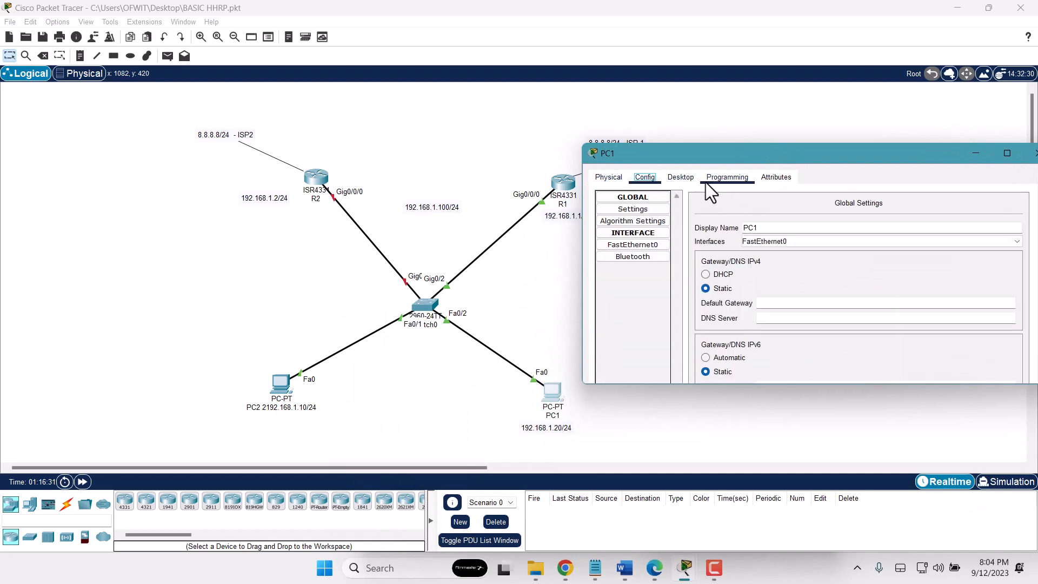
click(682, 178)
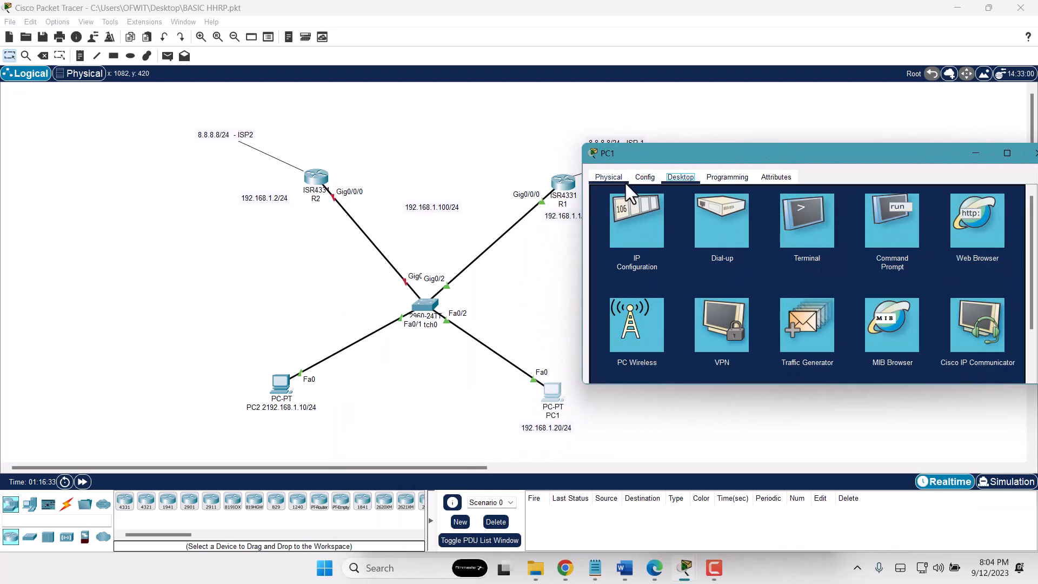
click(637, 219)
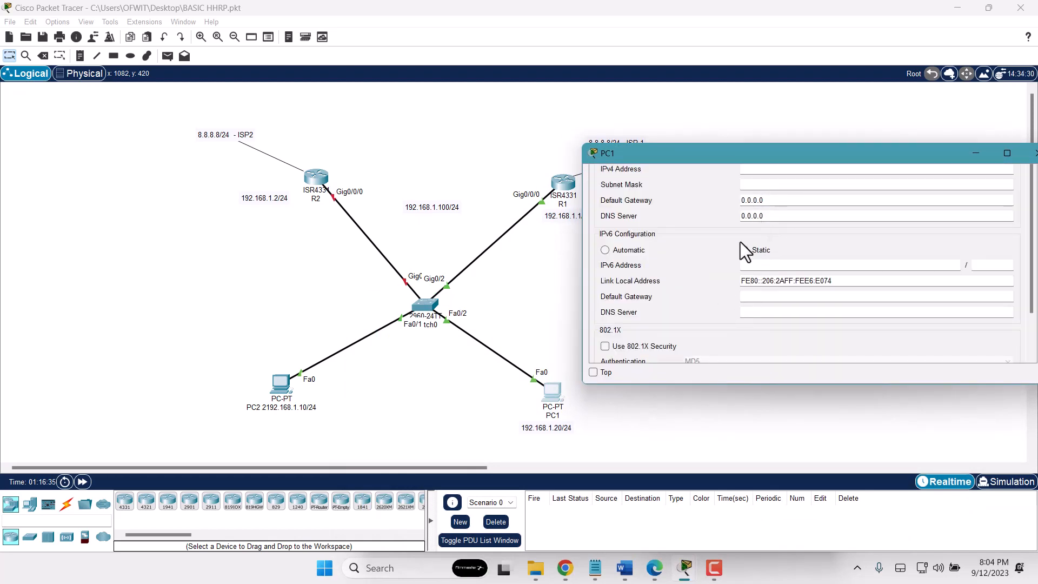
scroll(742, 246, up, 3)
click(770, 261)
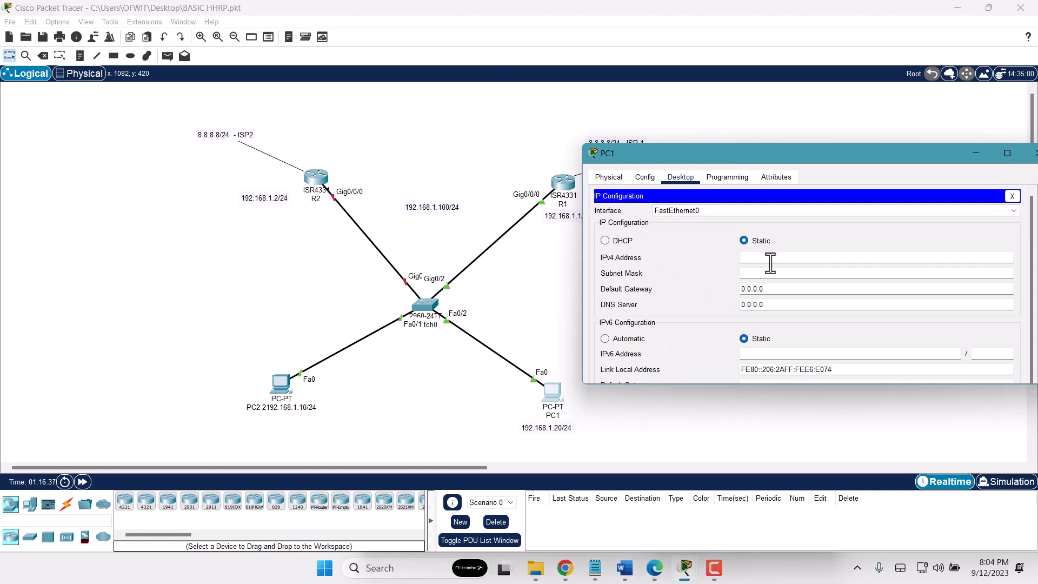
text(192)
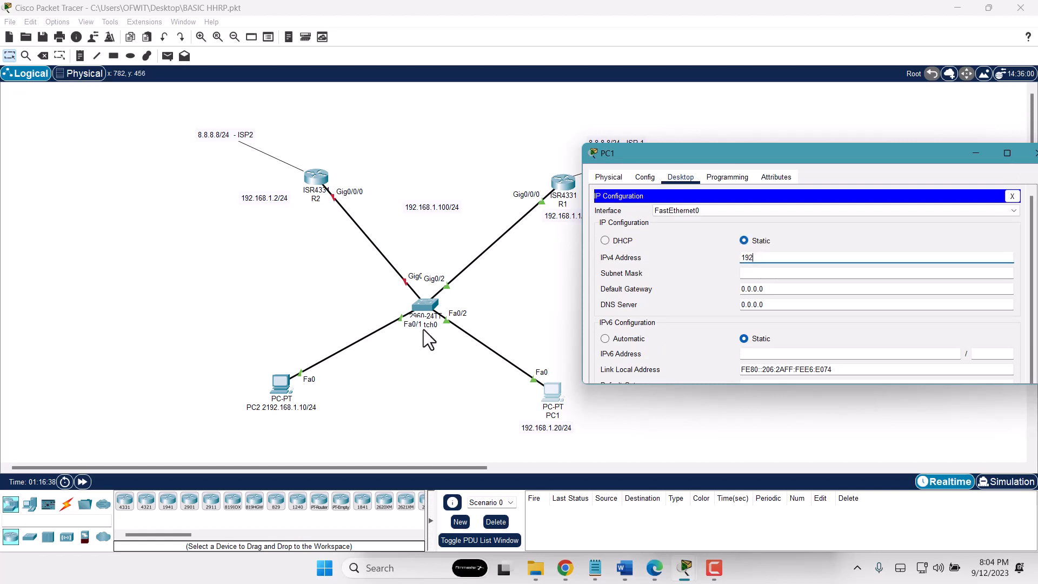
text(.168.1.20)
key(Tab)
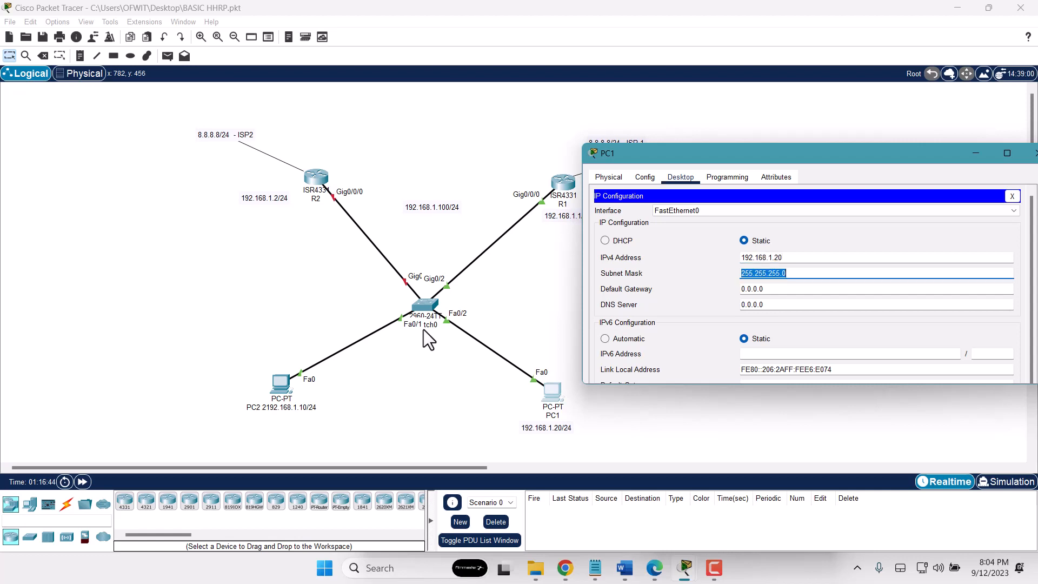
key(Tab)
Set PC1's default gateway to 192.168.1.1 and close its IP configuration
drag(801, 259, 652, 245)
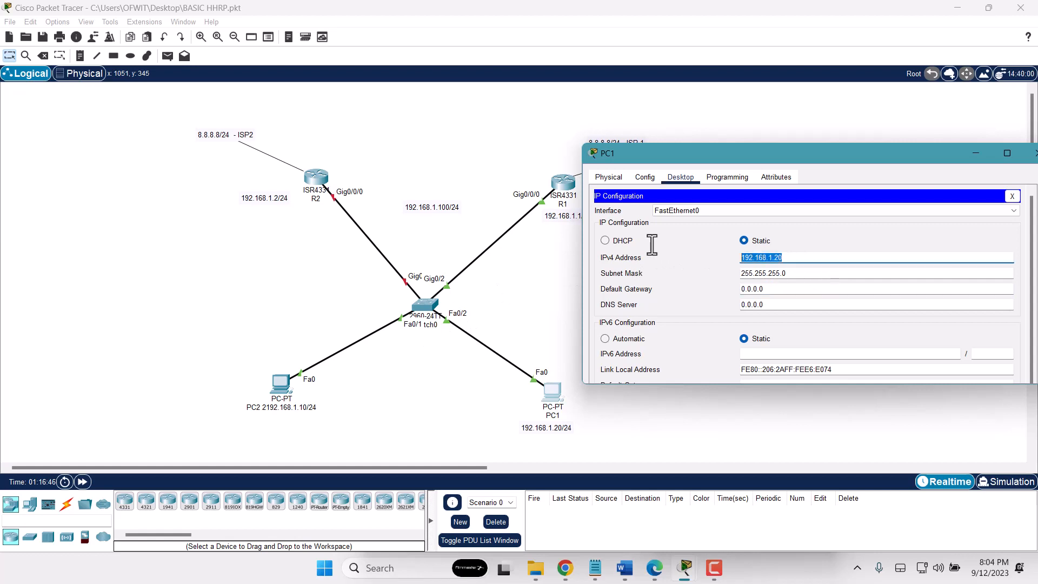
key(ctrl+c)
key(Tab)
key(Tab)
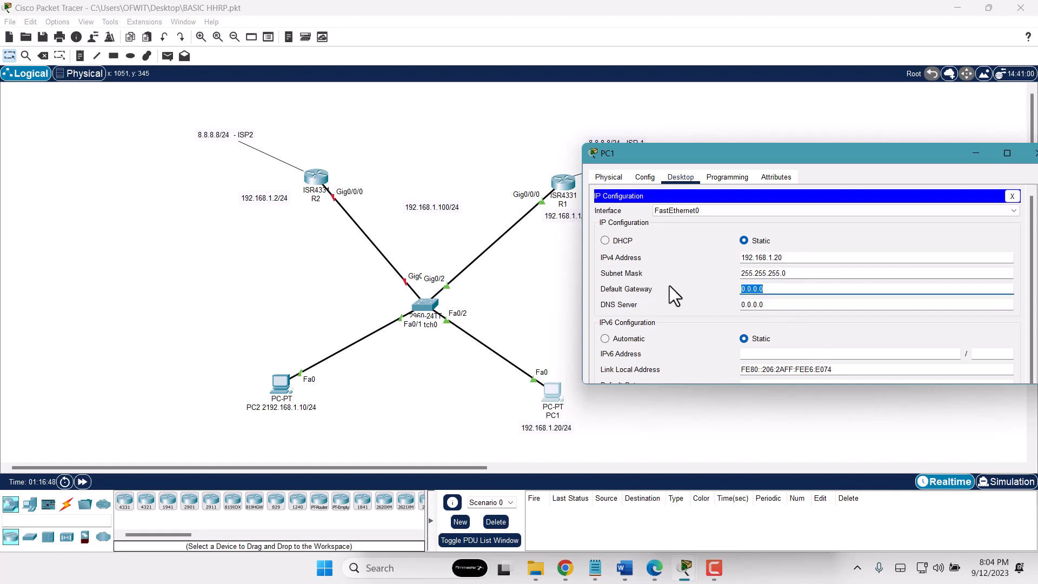
key(ctrl+v)
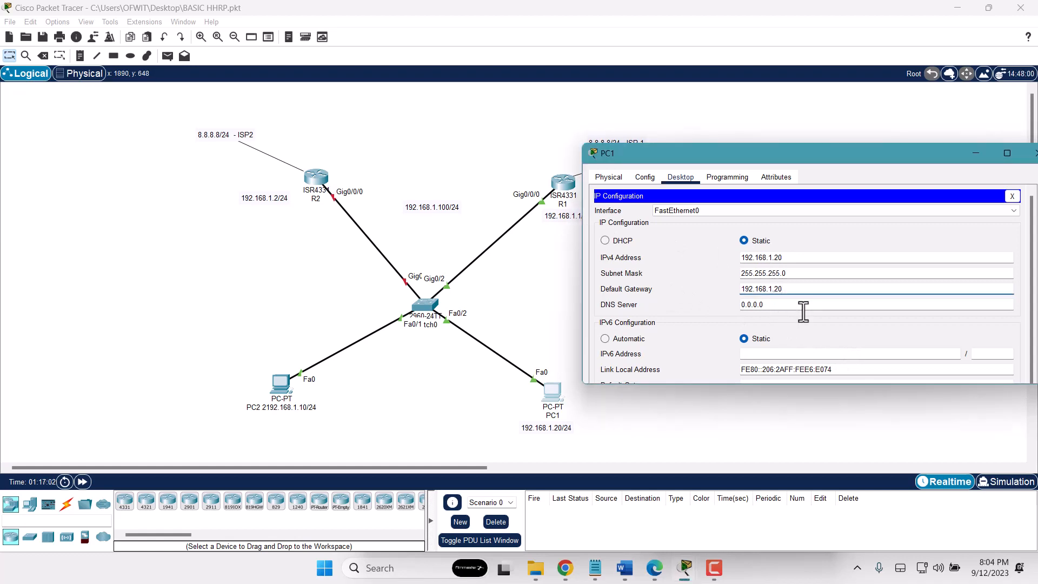
key(BackSpace)
key(BackSpace)
text(1)
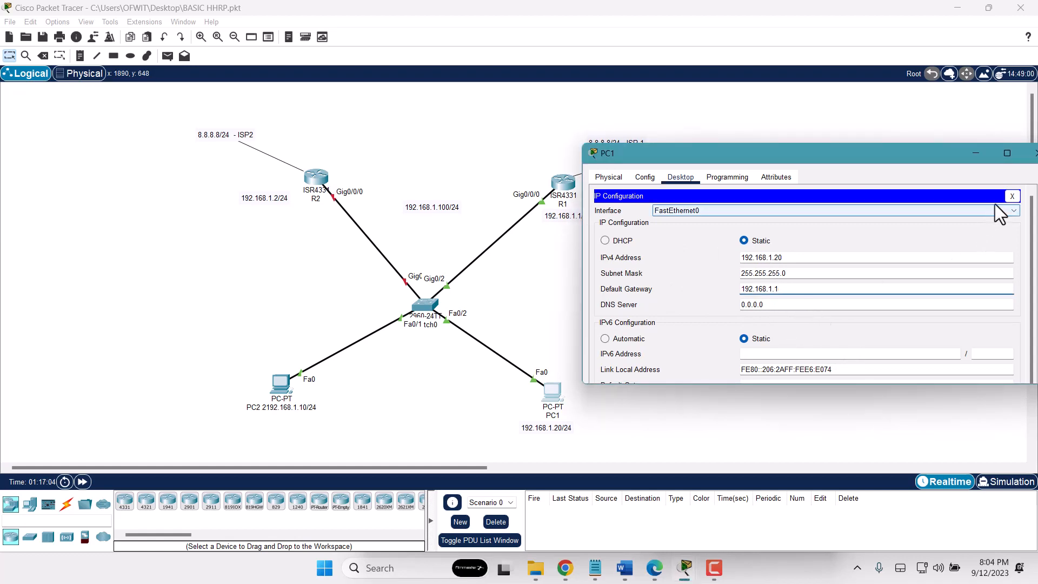
click(1011, 196)
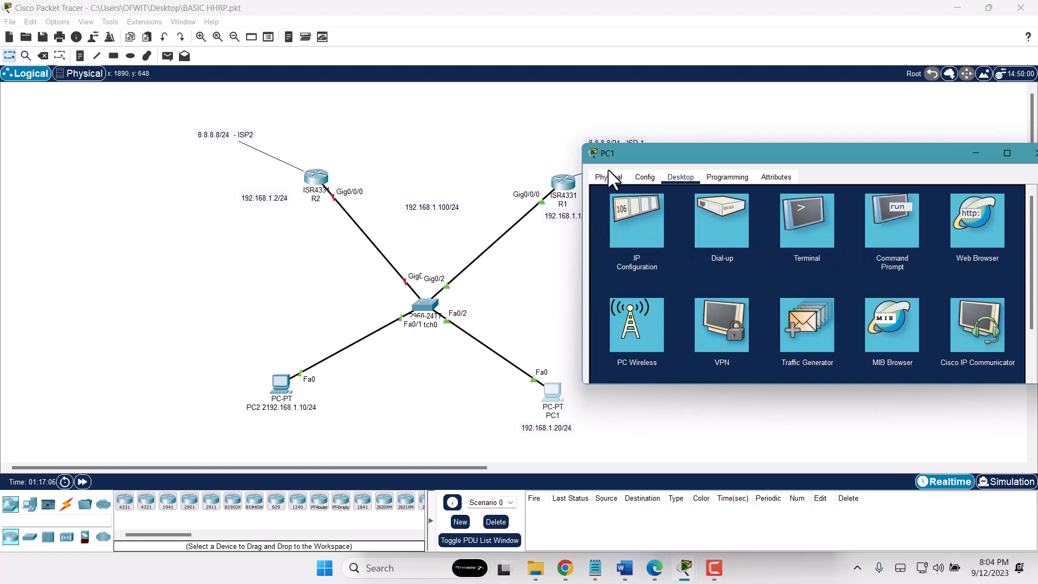
Ping 8.8.8.8 from PC1's command prompt to test connectivity to ISP 1
drag(645, 154, 683, 151)
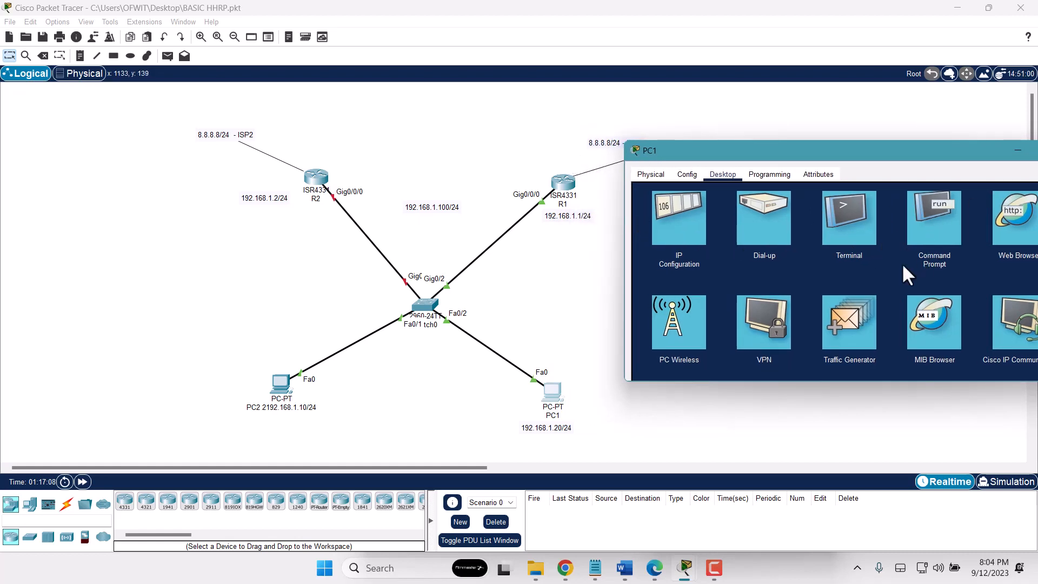
click(935, 227)
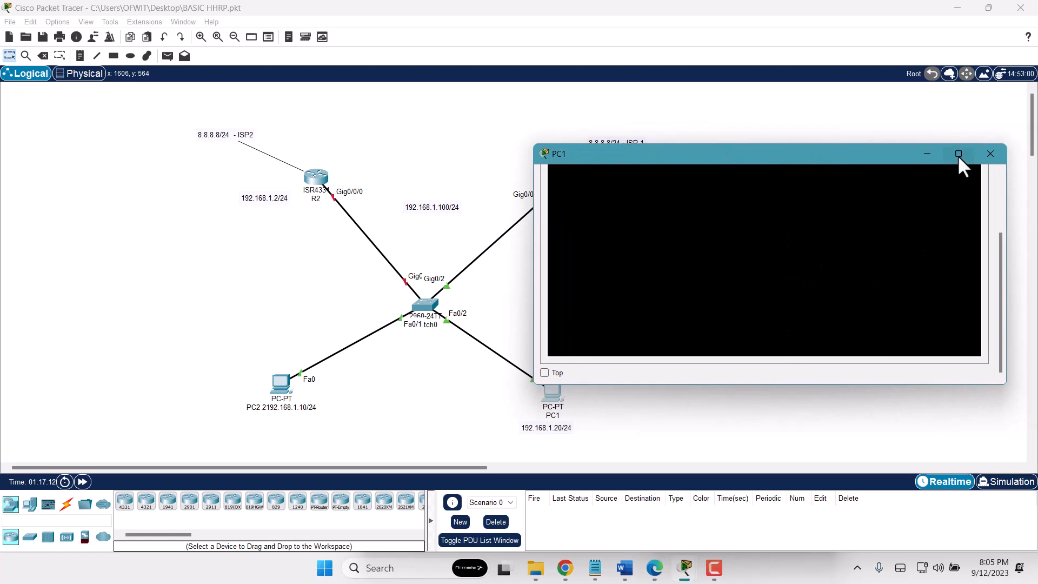
click(959, 154)
text(ping )
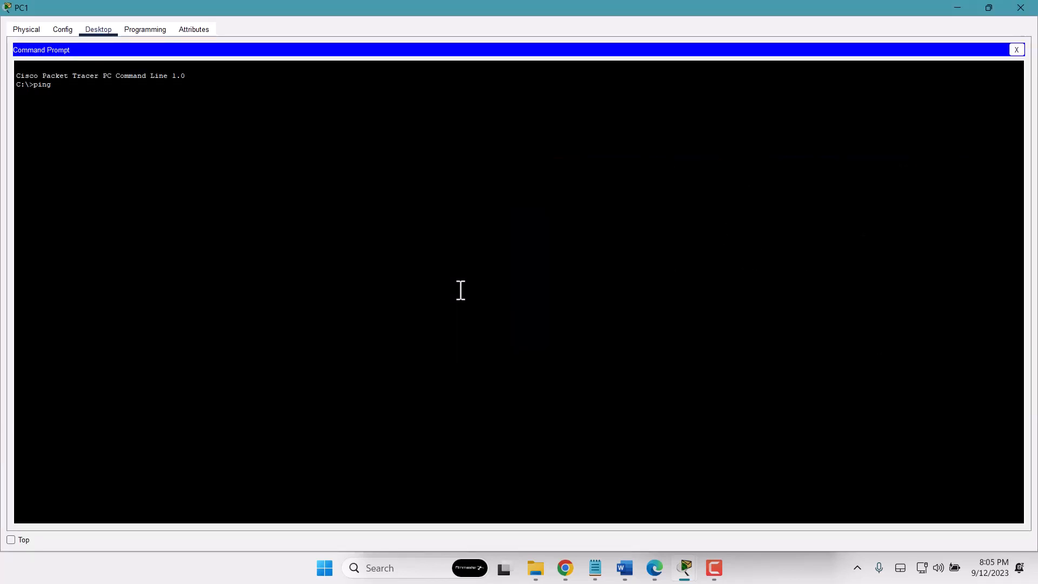
text(8.8.8.8)
key(Return)
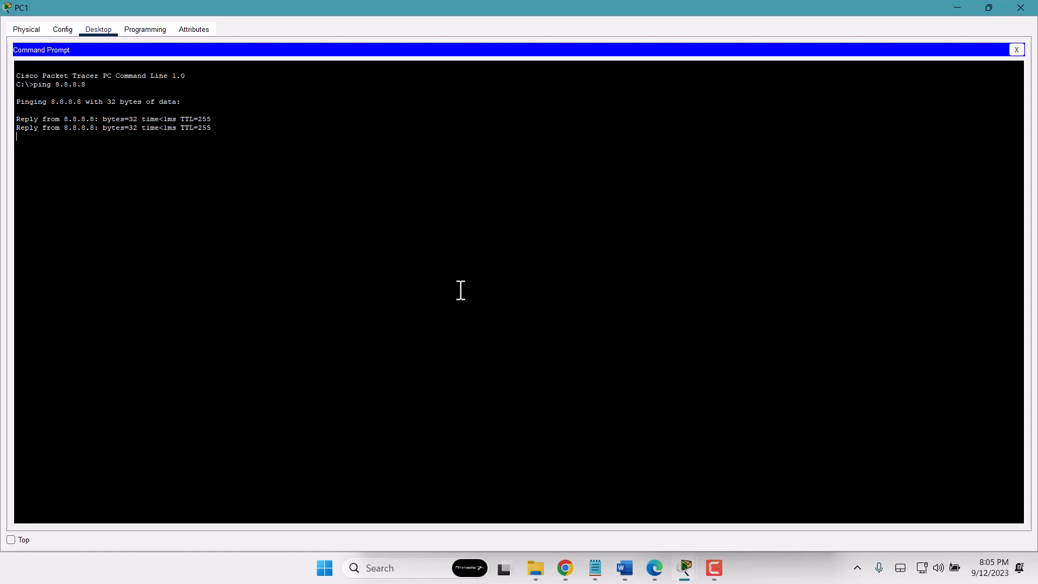
click(1017, 50)
click(955, 9)
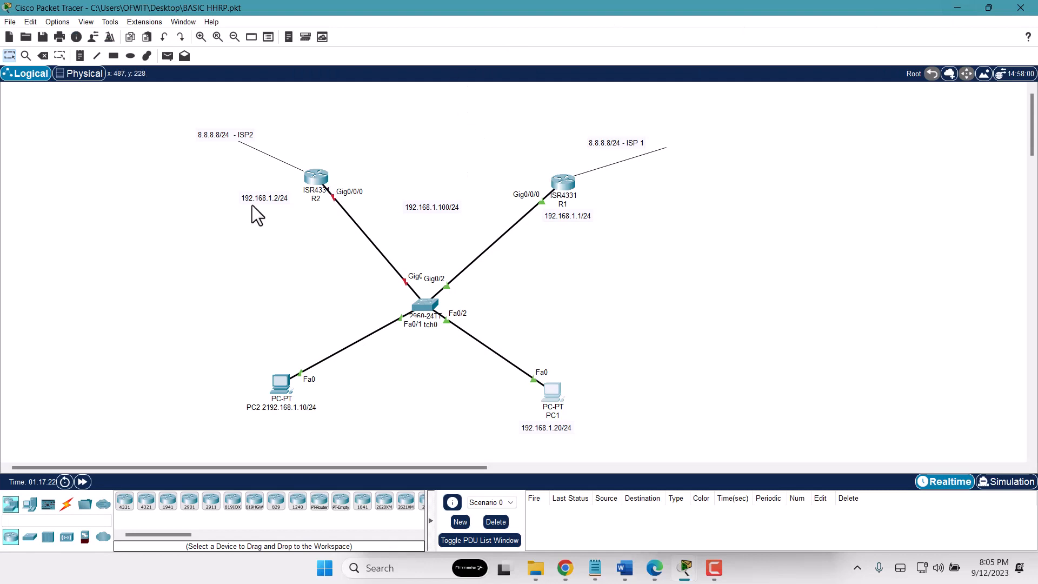
Open R2's command line and enter global configuration mode with en and config t
click(313, 178)
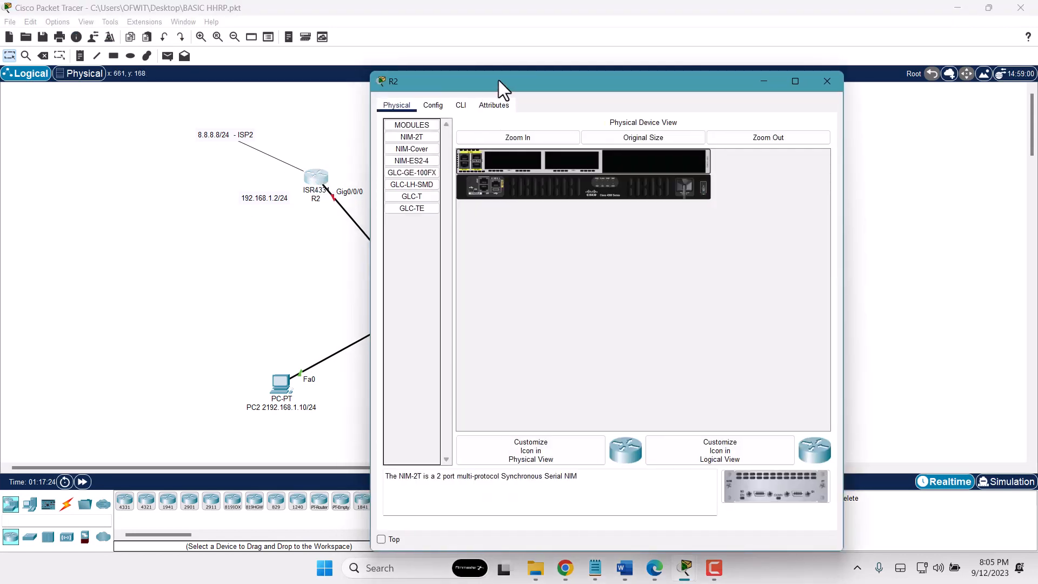
drag(498, 80, 684, 95)
click(645, 119)
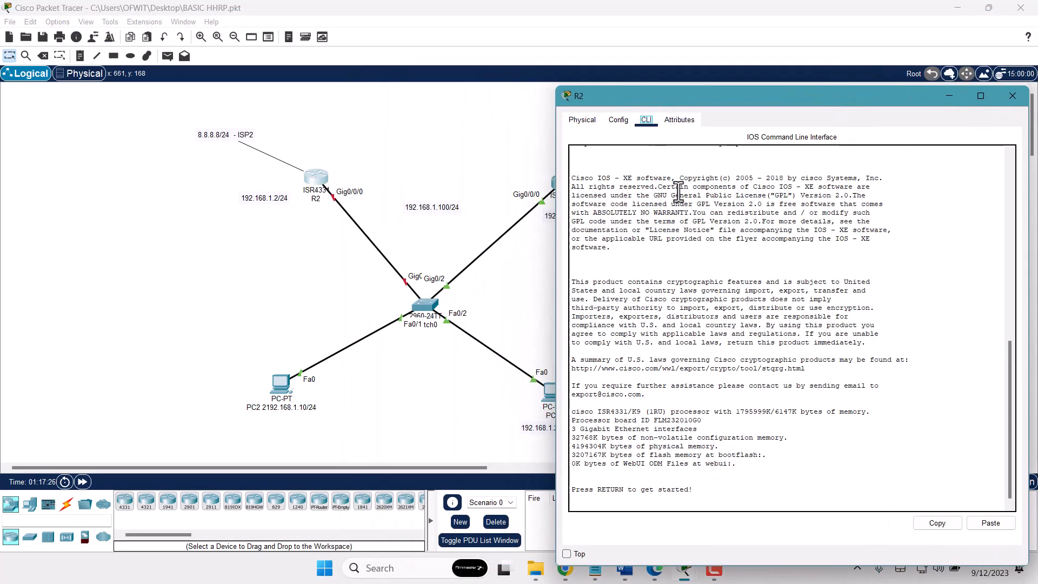
key(Return)
key(Return)
key(Return)
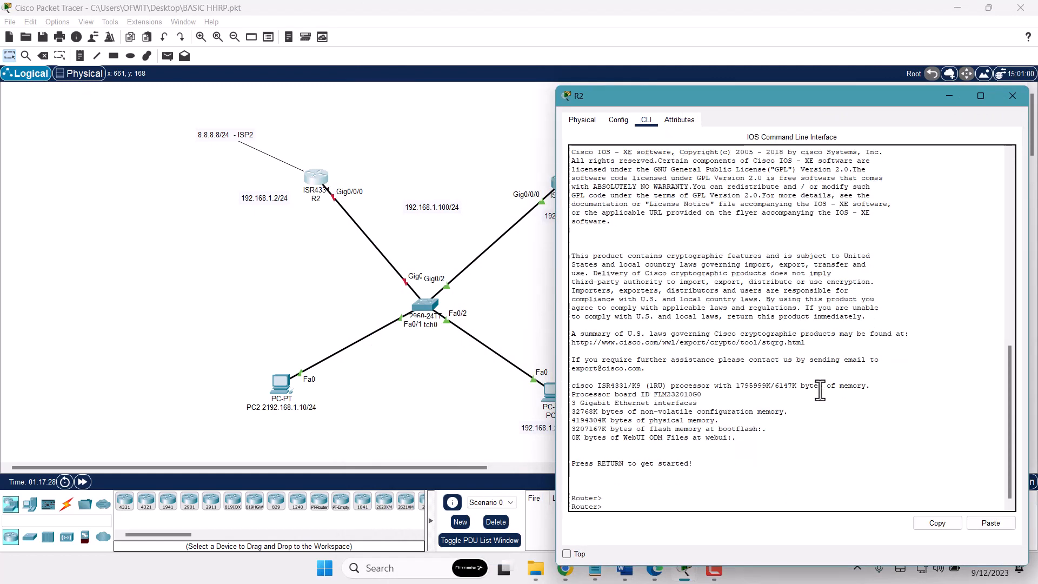
text(en)
key(Return)
text(c)
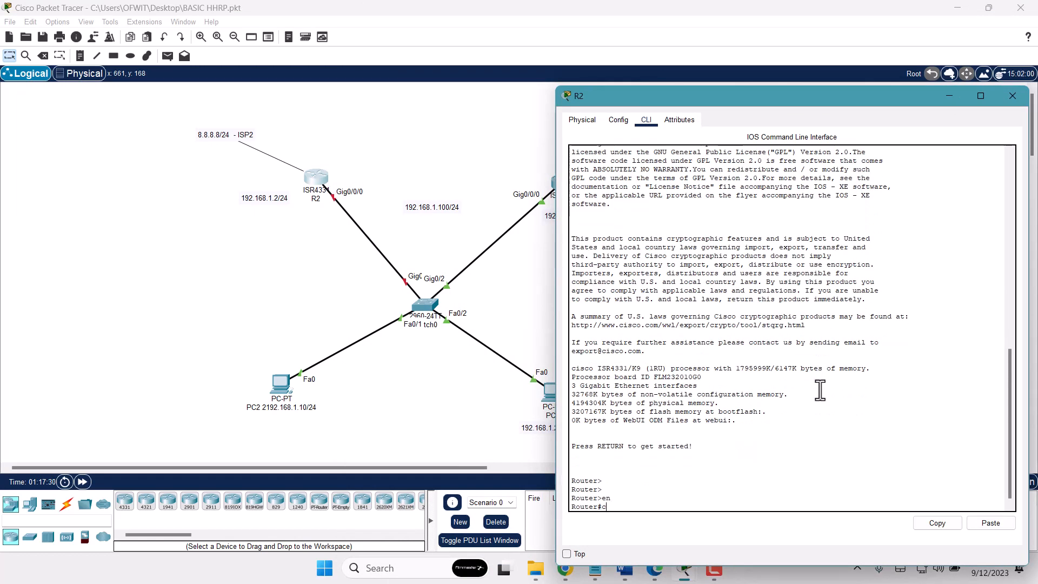
text(onfig t)
key(Return)
key(Return)
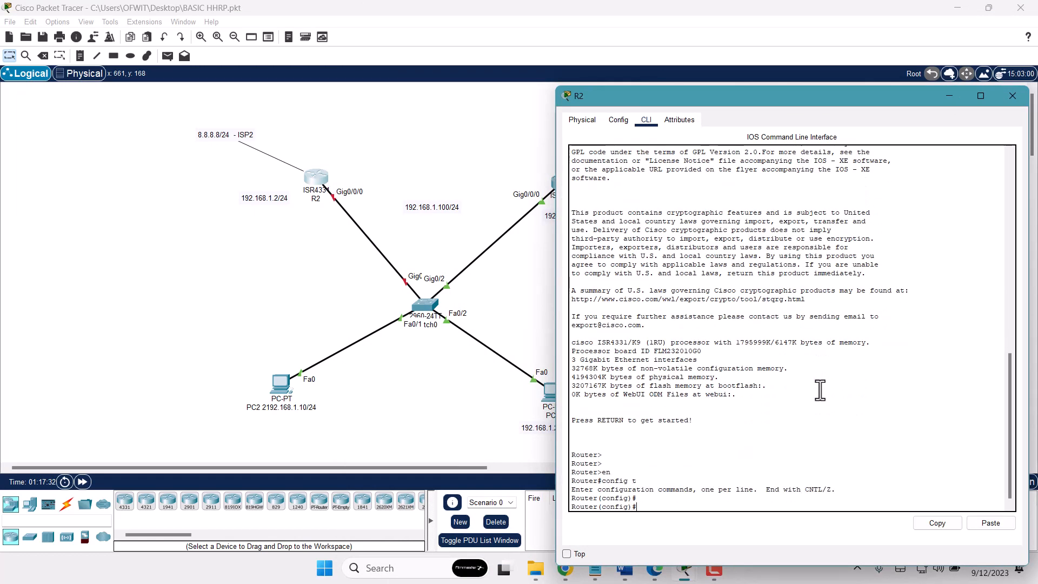
Enter interface configuration for g0/0/0 on R2
text(int g)
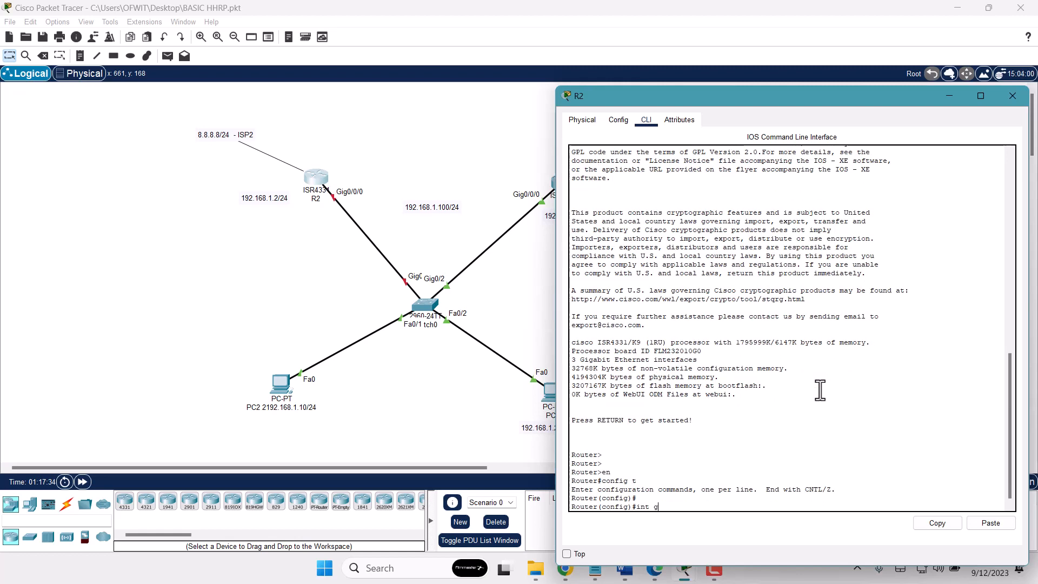
text(0/0/0)
key(Return)
Try to enable R2's g0/0/0 interface with the shortened command no s
text(no)
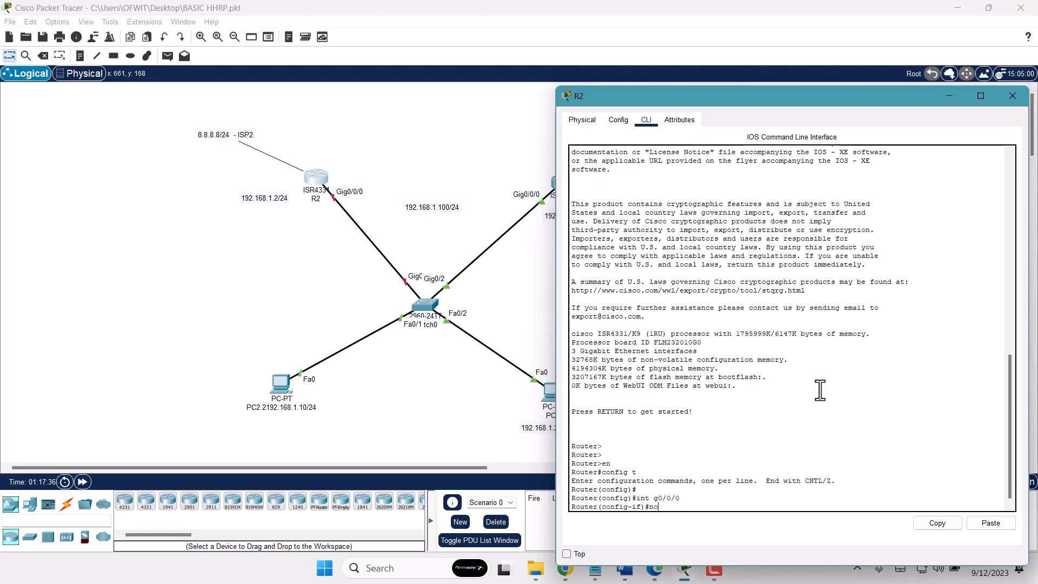
text( s)
key(Return)
key(Return)
key(Return)
key(Return)
text(nfig-if)#n)
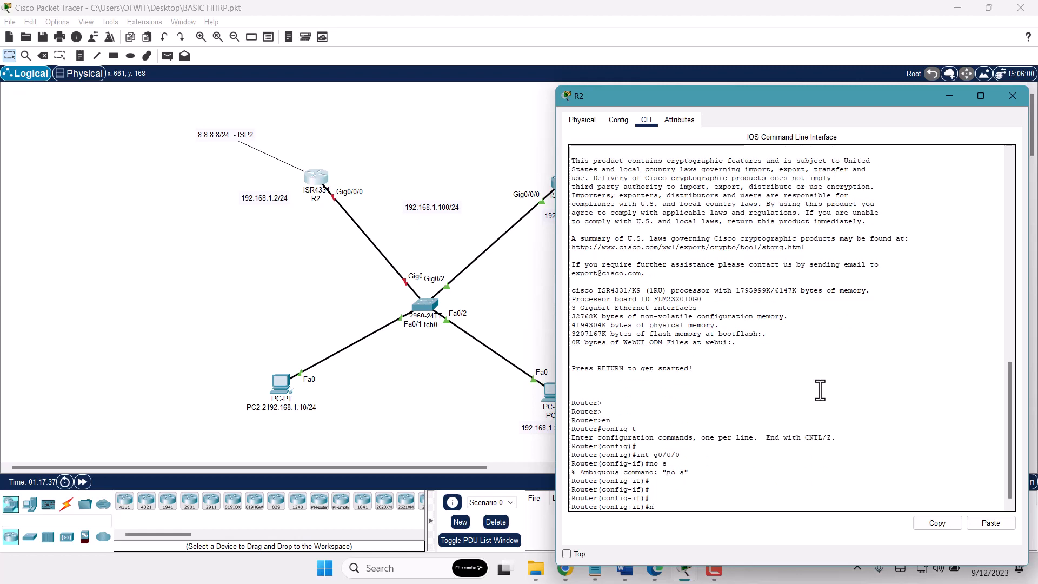
key(BackSpace)
Assign 192.168.1.2 with mask 255.255.255.0 to R2's g0/0/0 interface and enable it with no sh
text(ip add 192.168.1.2 255.255.255.)
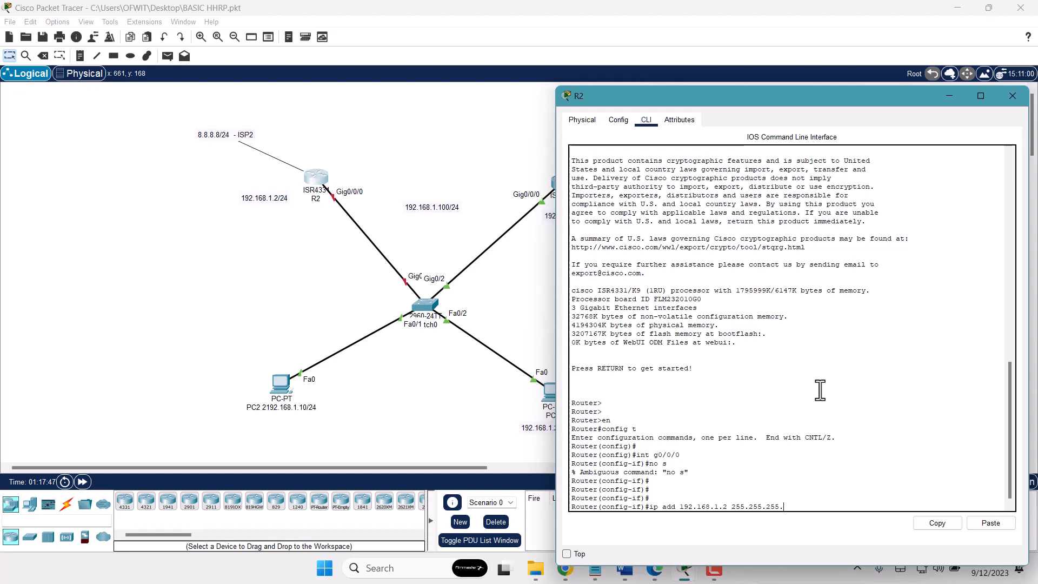
text(0)
key(Return)
text(no sh)
key(Return)
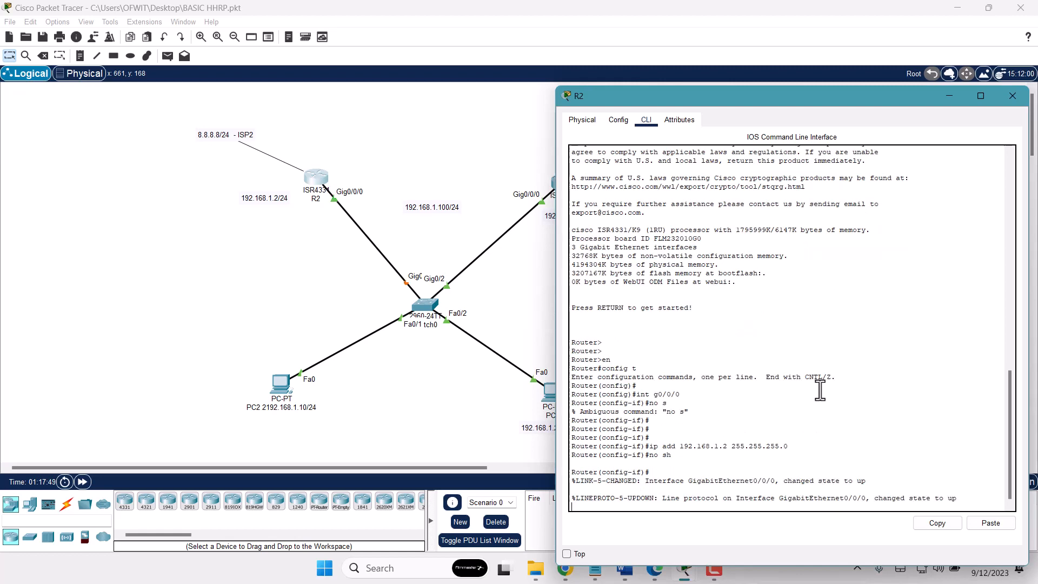
key(Return)
key(Return)
key(Return)
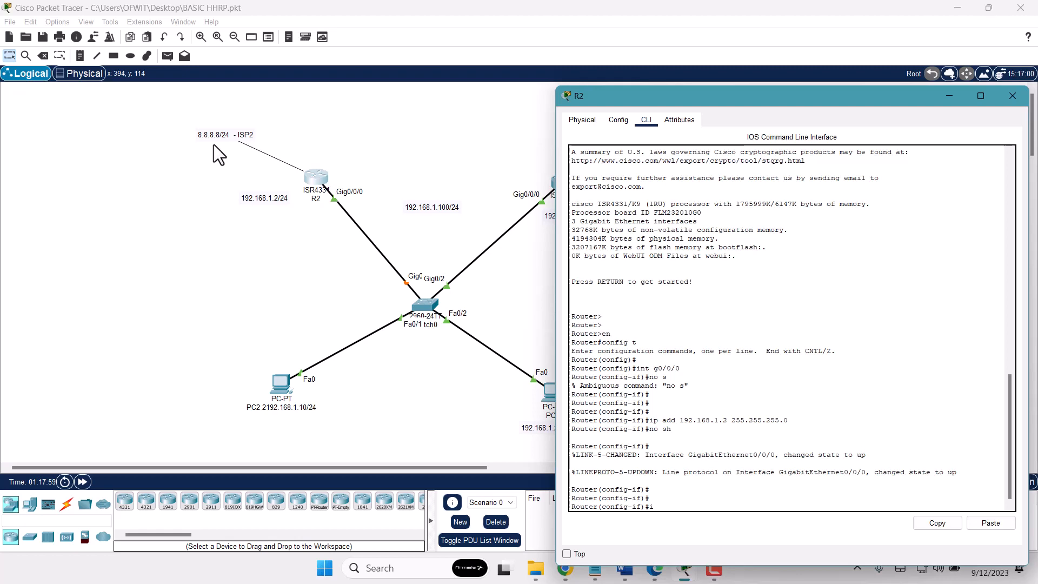
Create the loopback1 interface on R2, correcting the command to int loopback1
text(int lo)
key(Tab)
text(op b)
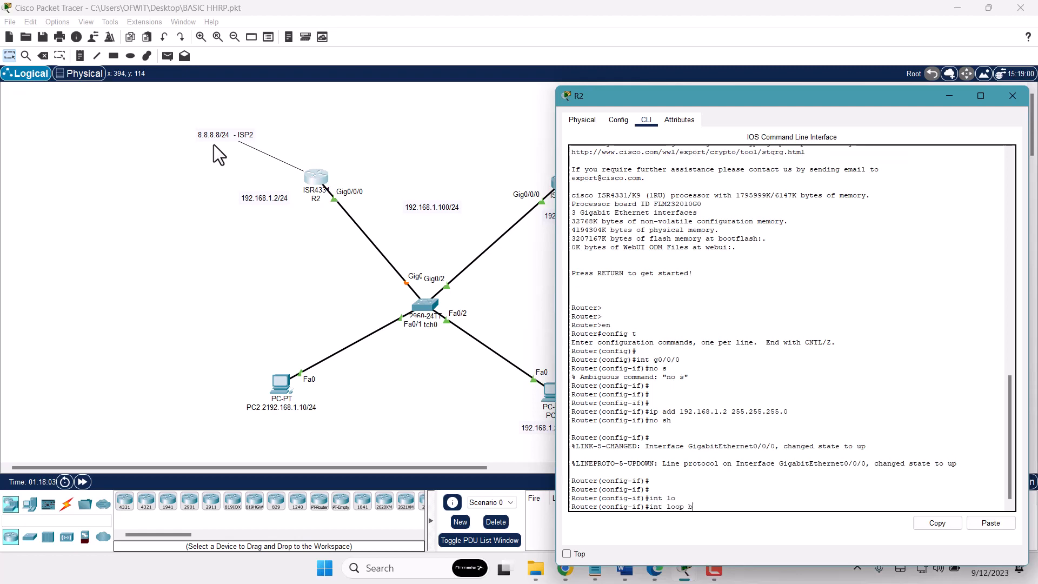
text(ack1)
key(Return)
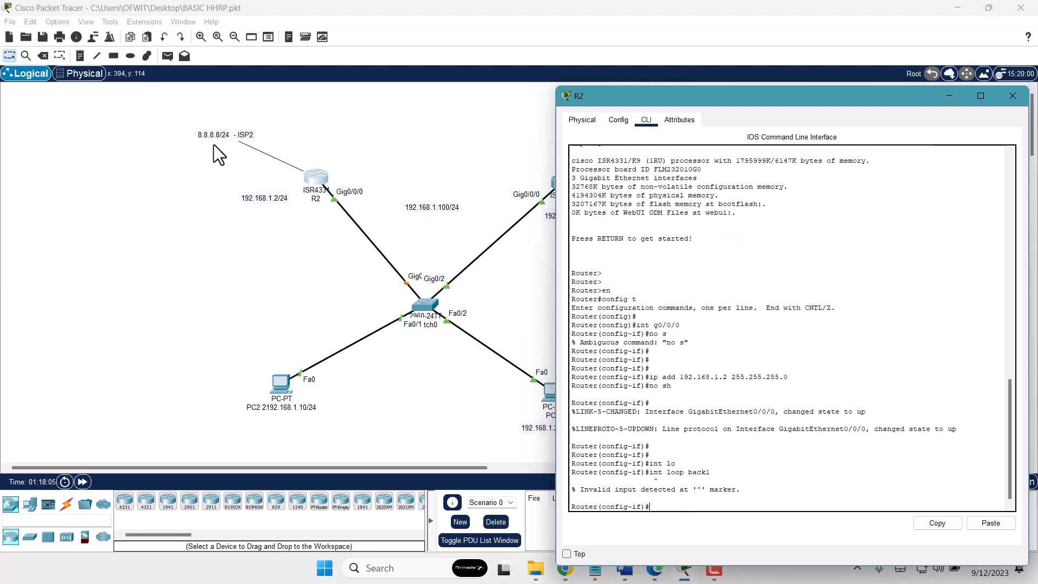
key(Up)
key(Left)
key(Left)
key(Left)
key(Left)
key(Left)
key(BackSpace)
key(Return)
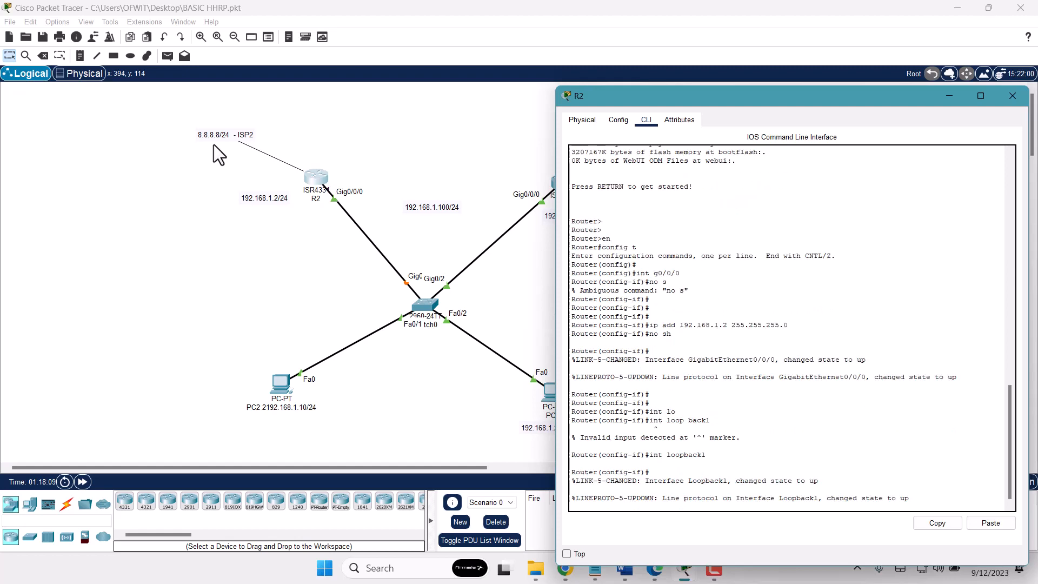
Assign the IP address 8.8.8.8 with mask 255.255.255.0 to R2's loopback1 interface
key(Return)
key(Return)
key(Return)
text(ip )
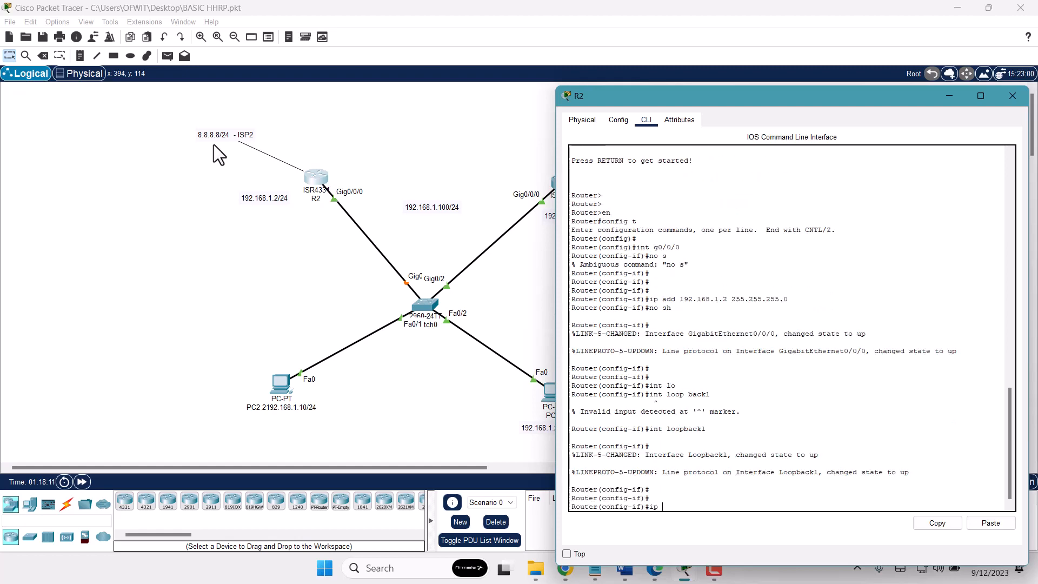
text(add 8.8.8)
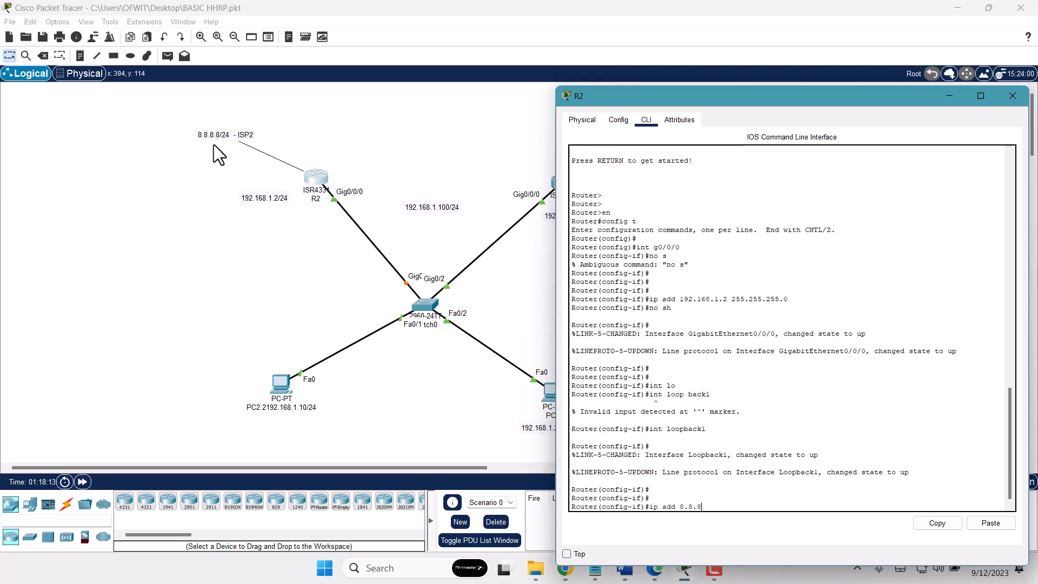
text(.8 255.255.255.0)
key(Return)
Enable R2's loopback1 interface with no sh
text(sno)
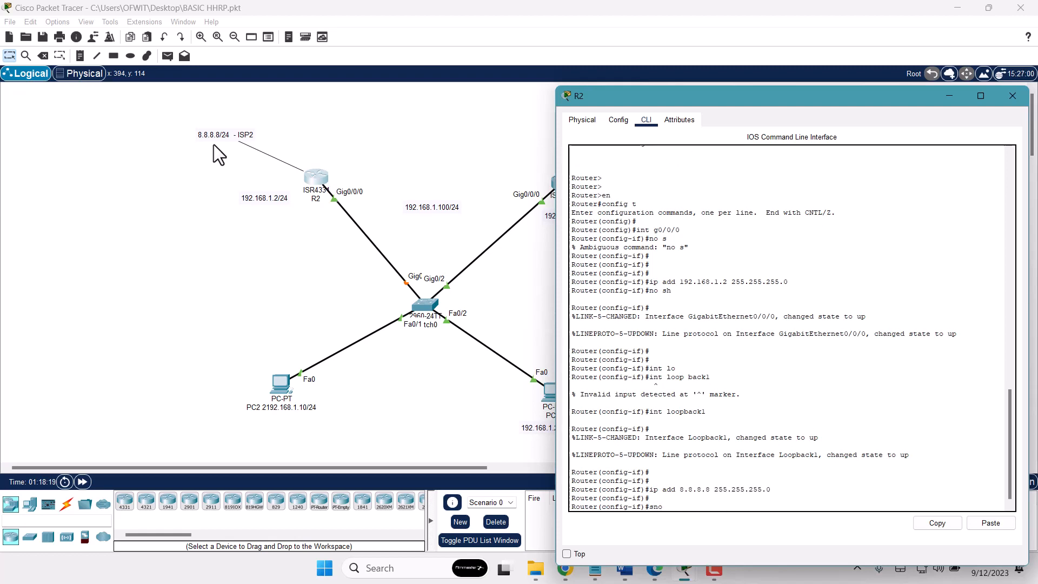
key(BackSpace)
key(BackSpace)
key(BackSpace)
text(no sh)
key(Return)
key(Return)
key(Return)
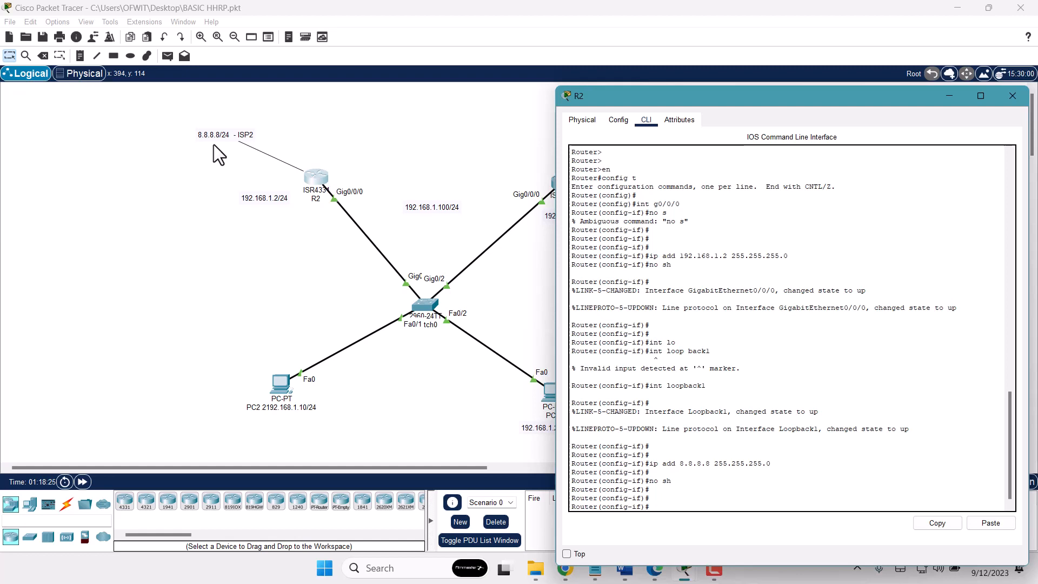
Leave interface configuration on R2 and start OSPF process 100 with router ospf 100
text(exit)
key(Return)
key(Return)
key(Return)
text(ig)#r)
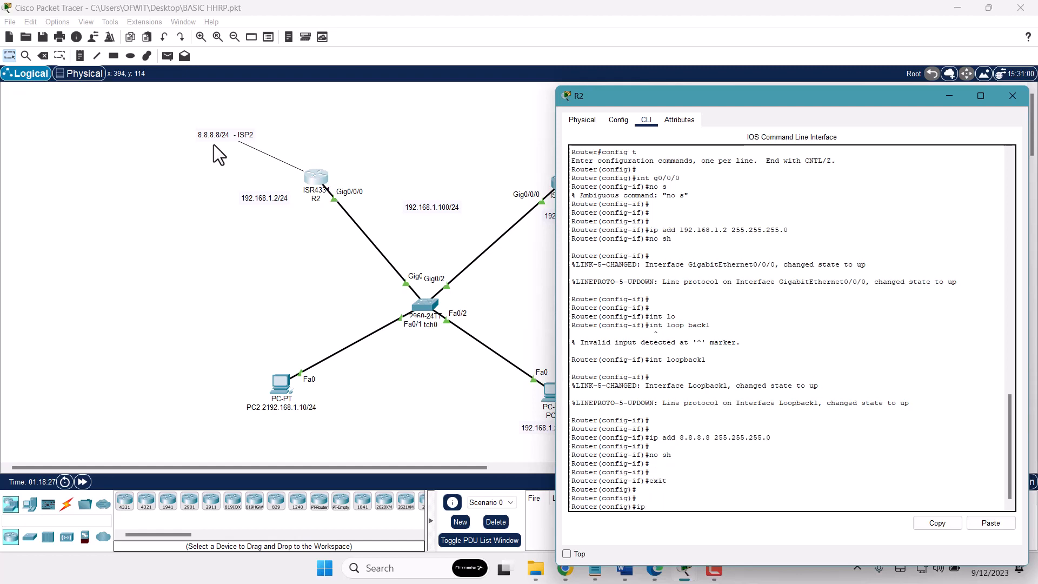
text(outer osp)
key(Tab)
text(100)
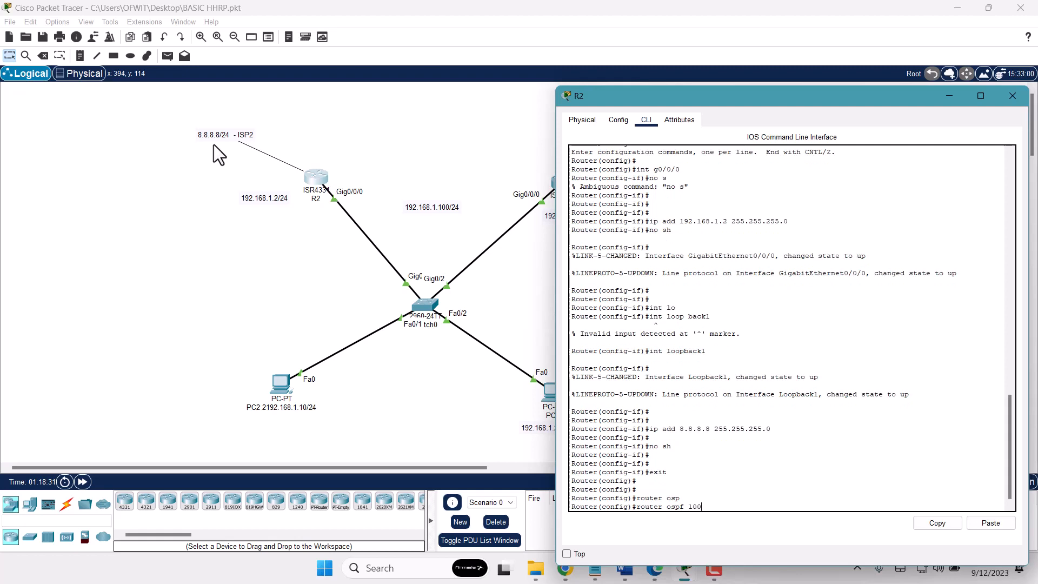
key(Return)
Add all of R2's networks to OSPF with network 0.0.0.0 0.0.0.0 area 0
text(netw)
key(Tab)
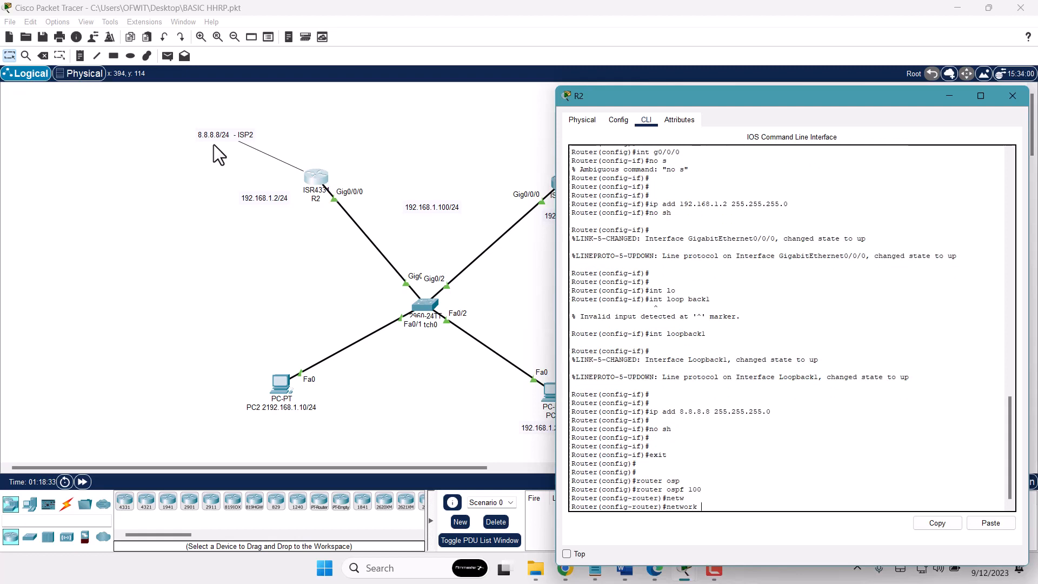
text(0.0.0.0 0.0.0.0 areaw)
key(BackSpace)
text(0)
key(Return)
key(Return)
key(Return)
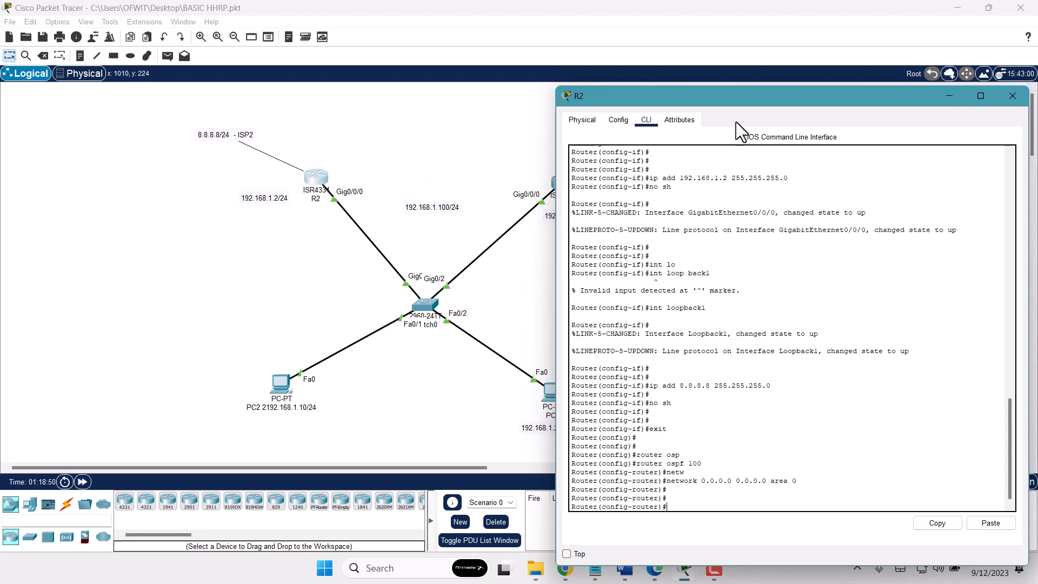
Minimize the R2 window and bring up PC1's command prompt
click(948, 95)
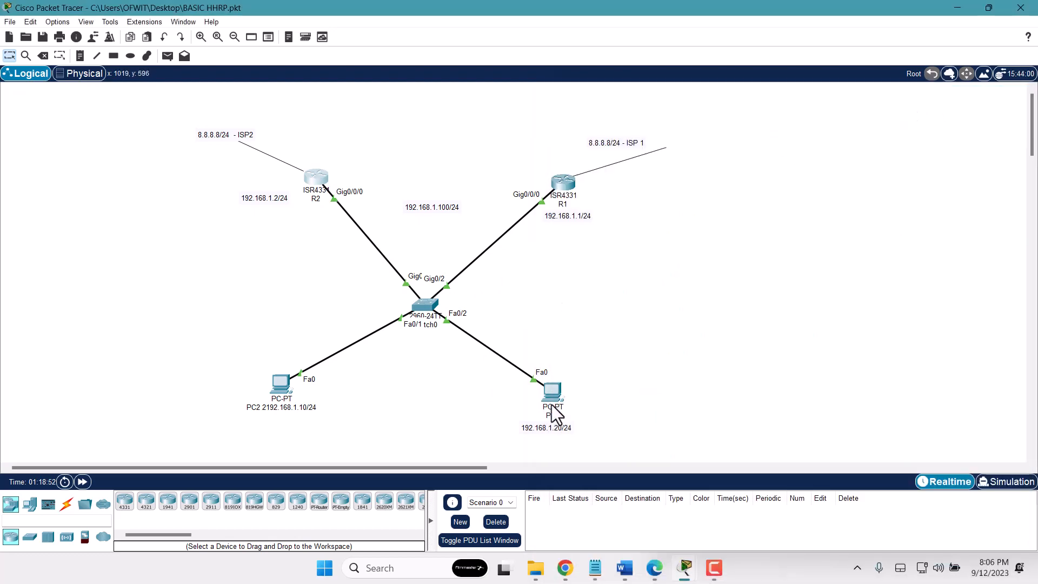
click(552, 403)
click(869, 187)
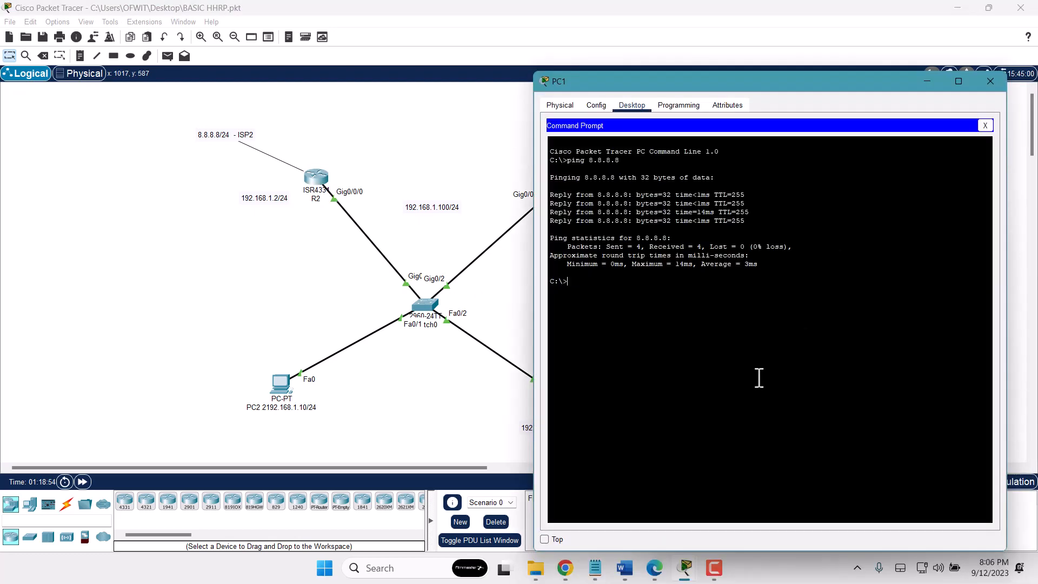
Try to start a continuous ping from PC1 with ping - t8.8.8.8 and ping - t 8.8.8.8
key(Up)
key(Left)
key(Left)
key(Left)
key(Left)
key(Left)
key(Left)
key(Left)
text(- t)
key(Return)
key(Up)
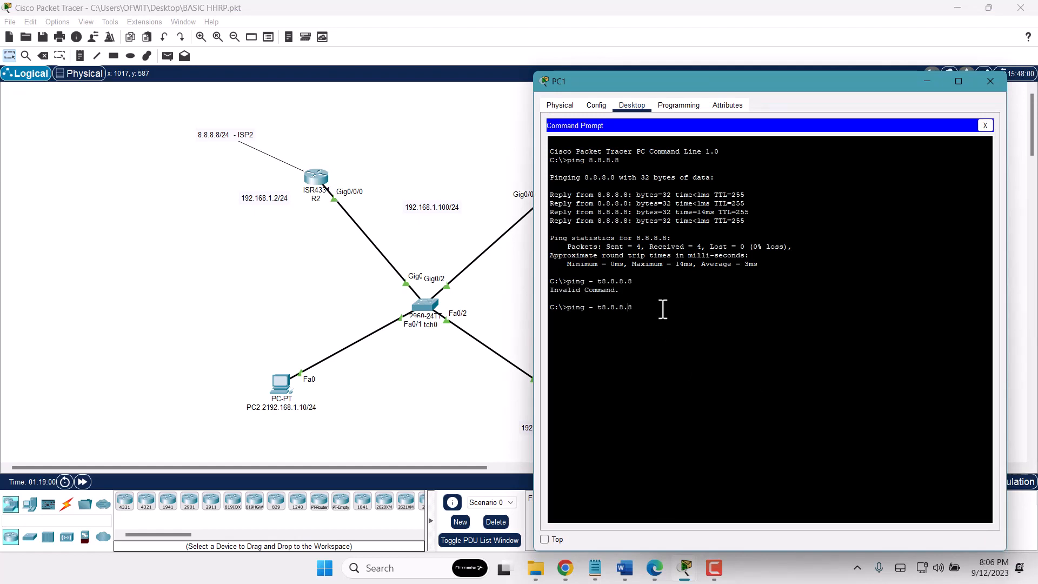
key(Return)
Start a continuous ping from PC1 with ping -t 8.8.8.8
key(Up)
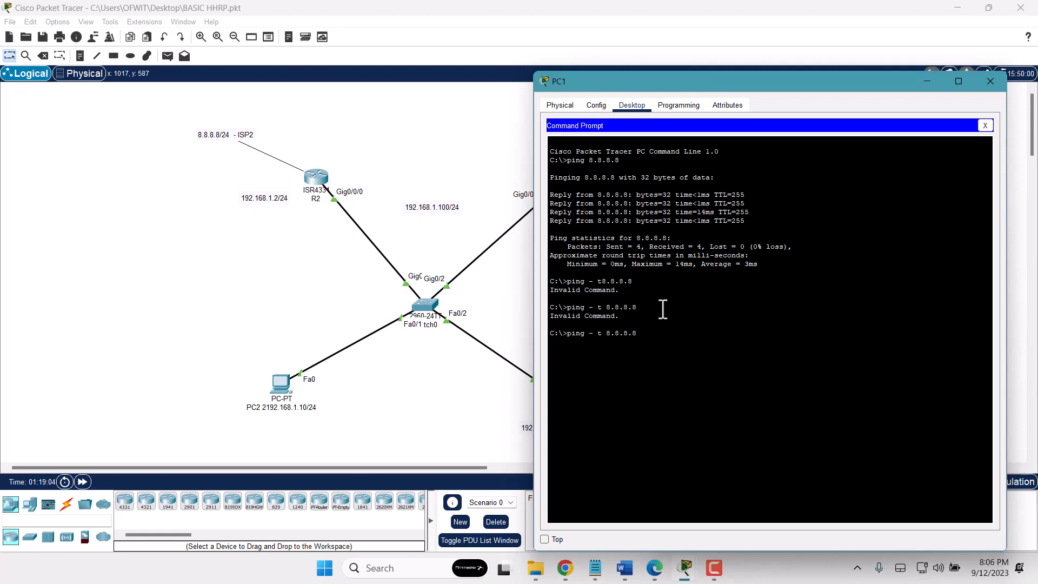
key(BackSpace)
key(Return)
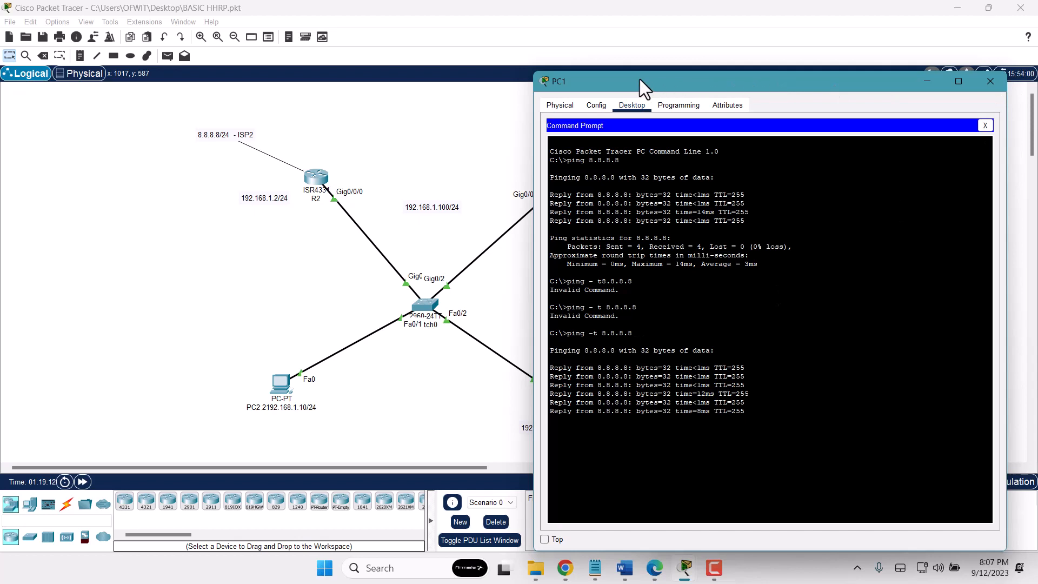
Move the PC1 window aside, open R1's command line and exit its OSPF configuration mode
drag(640, 79, 731, 80)
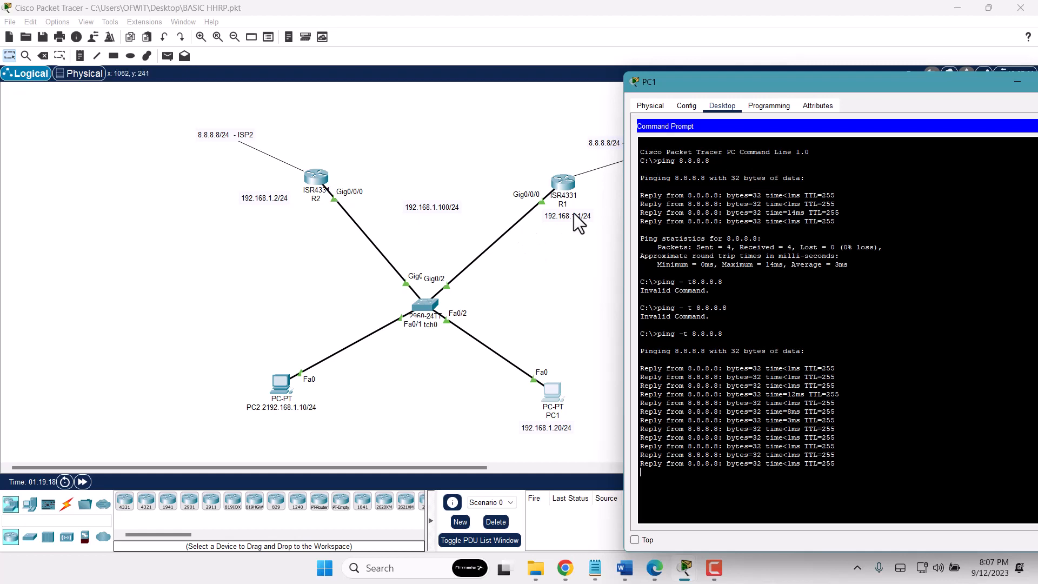
click(564, 183)
click(556, 186)
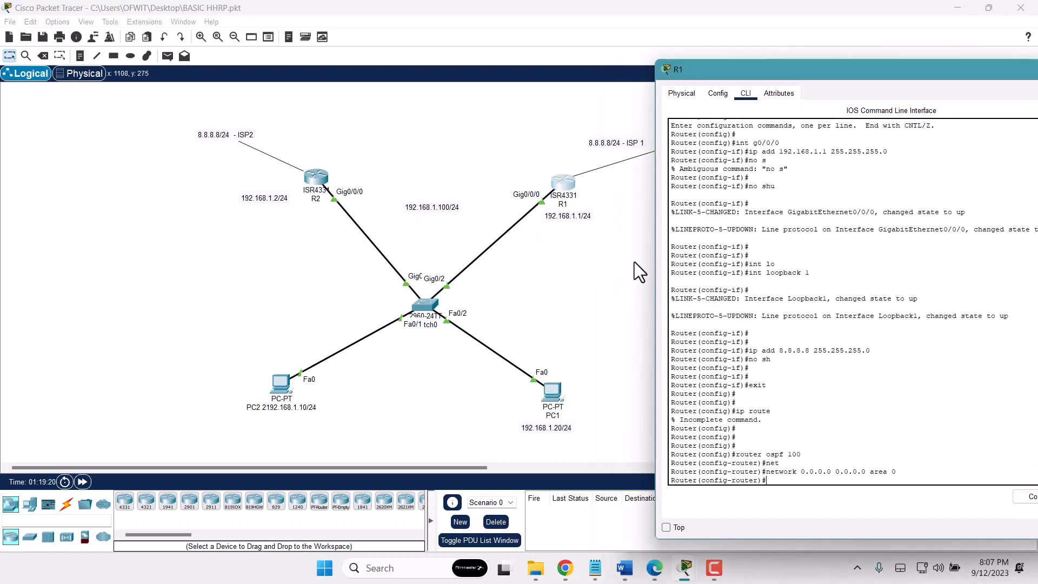
drag(792, 470, 788, 470)
key(Return)
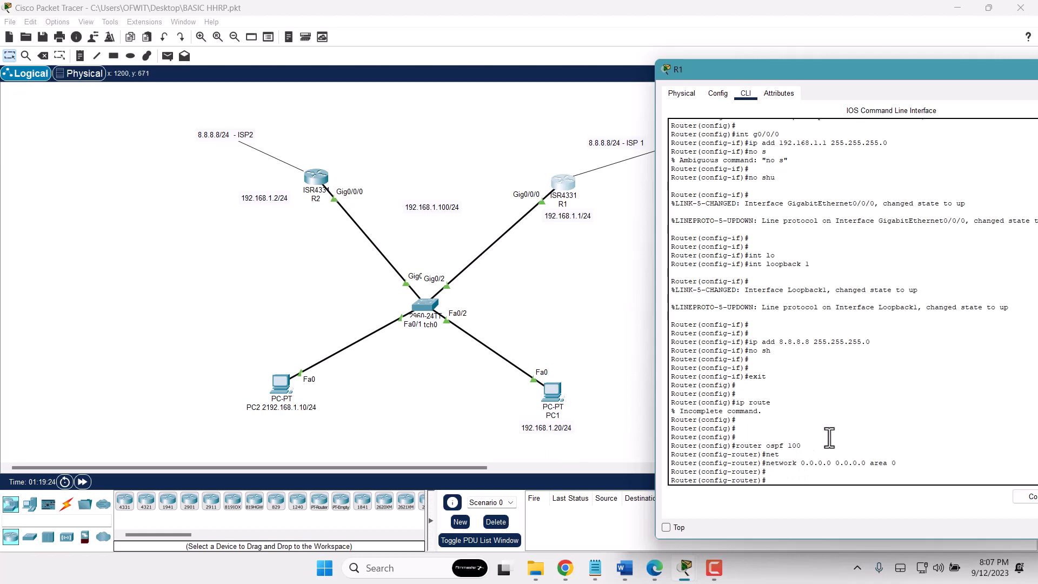
text(exit)
key(Return)
key(Return)
key(Return)
Shut down R1's g0/0/0 interface with sh
text(int)
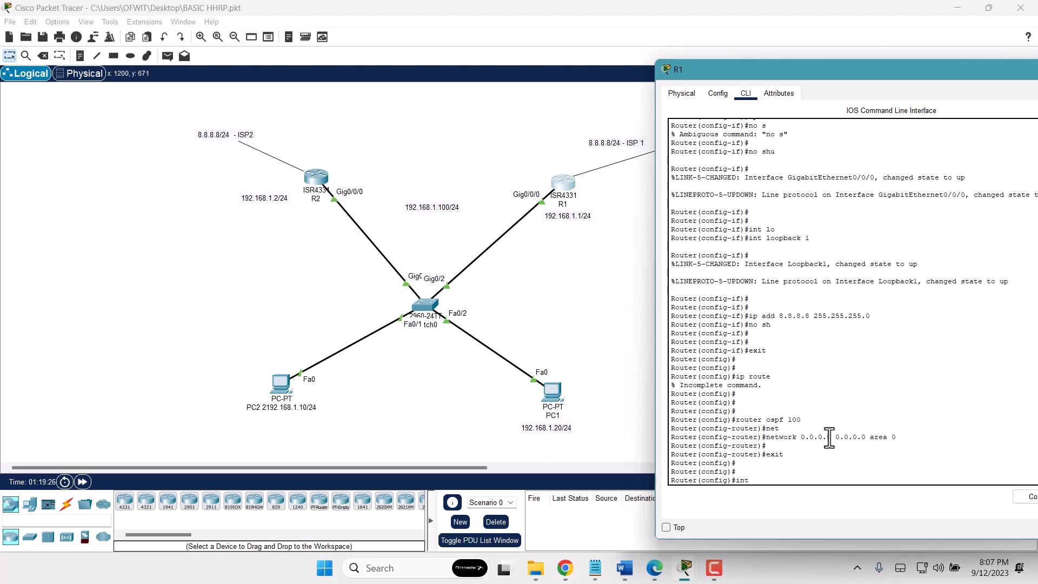
text( g0/0/)
key(Return)
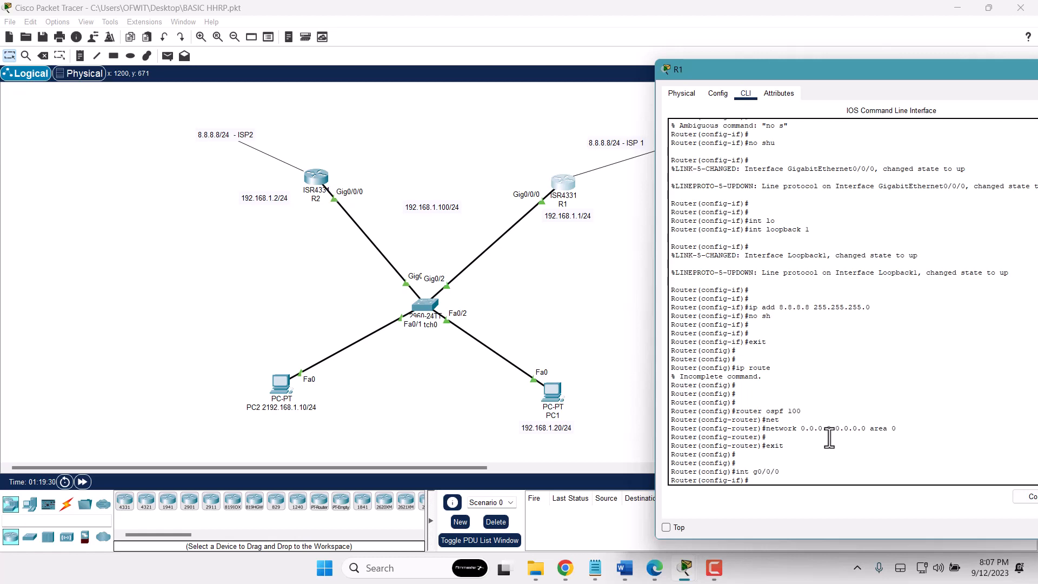
text(sh)
key(Return)
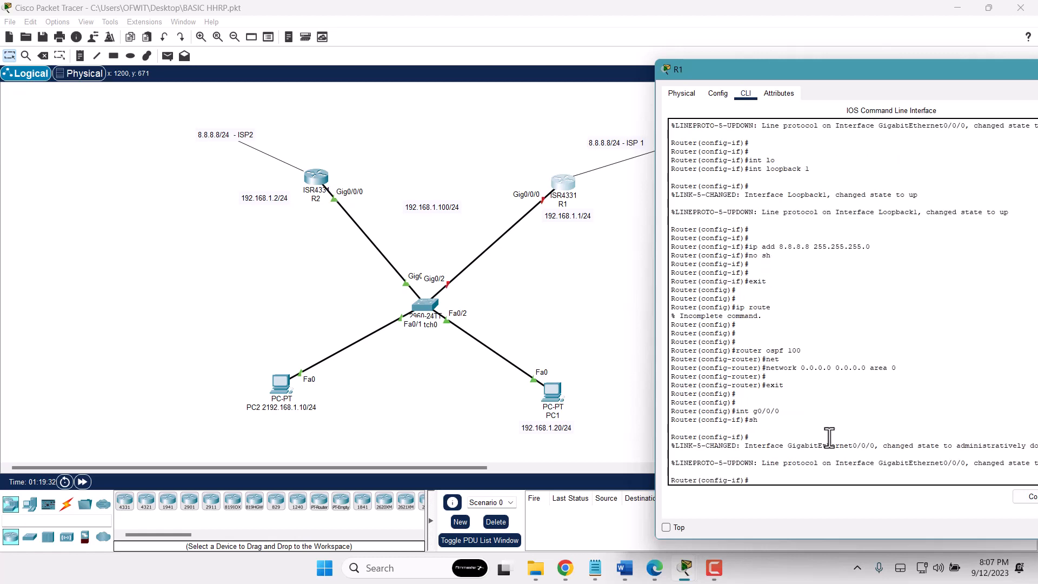
Examine the continuous ping on PC1 and its configured default gateway, closing with the PC1 window minimized
click(557, 400)
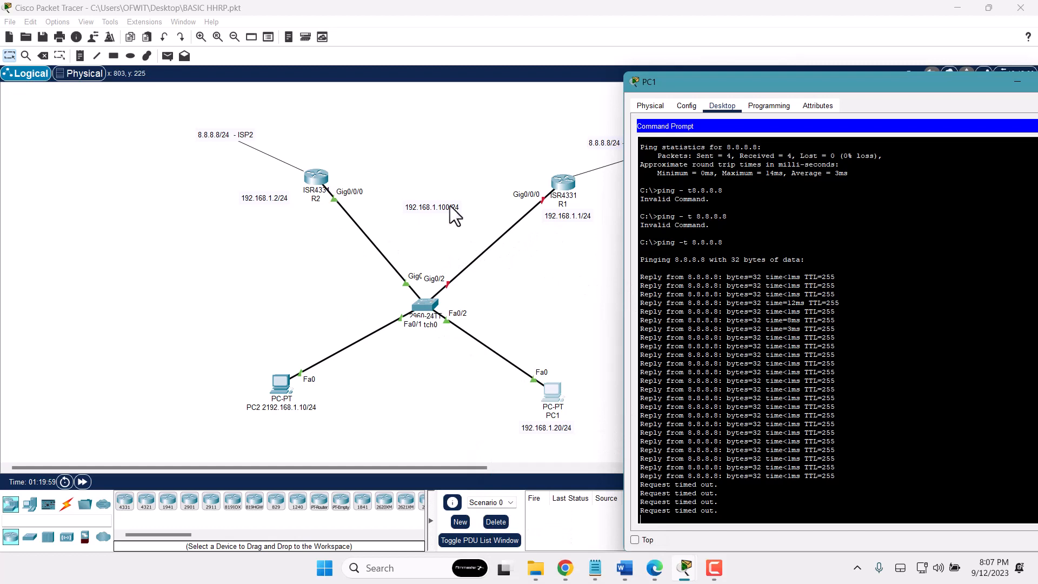
click(692, 106)
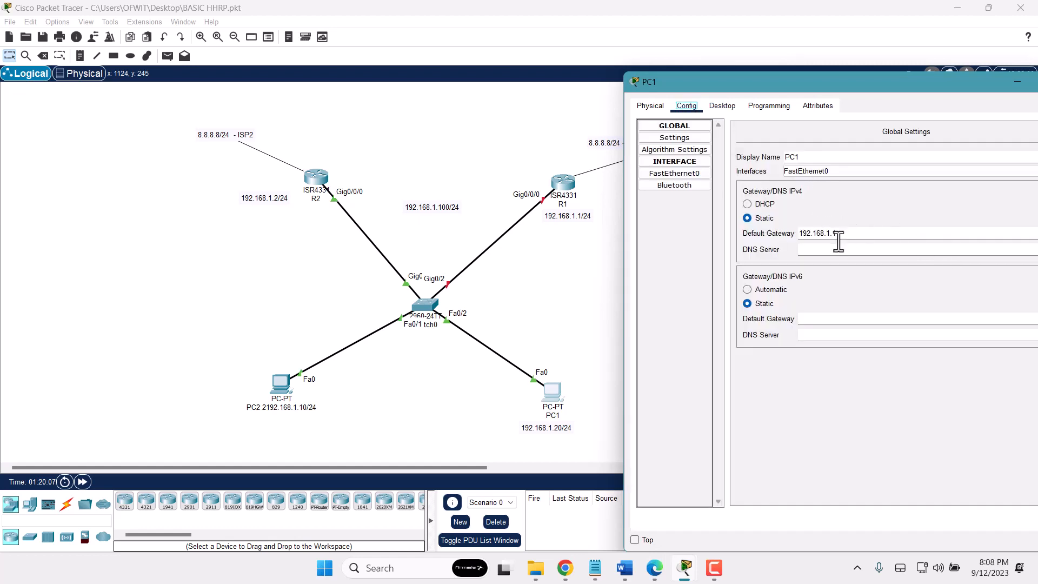
click(723, 106)
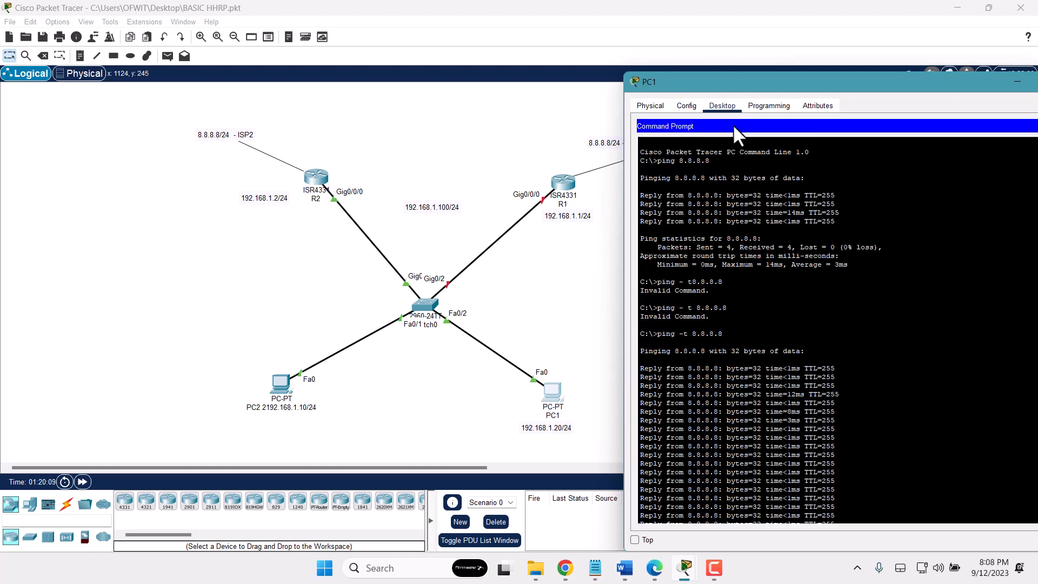
click(651, 106)
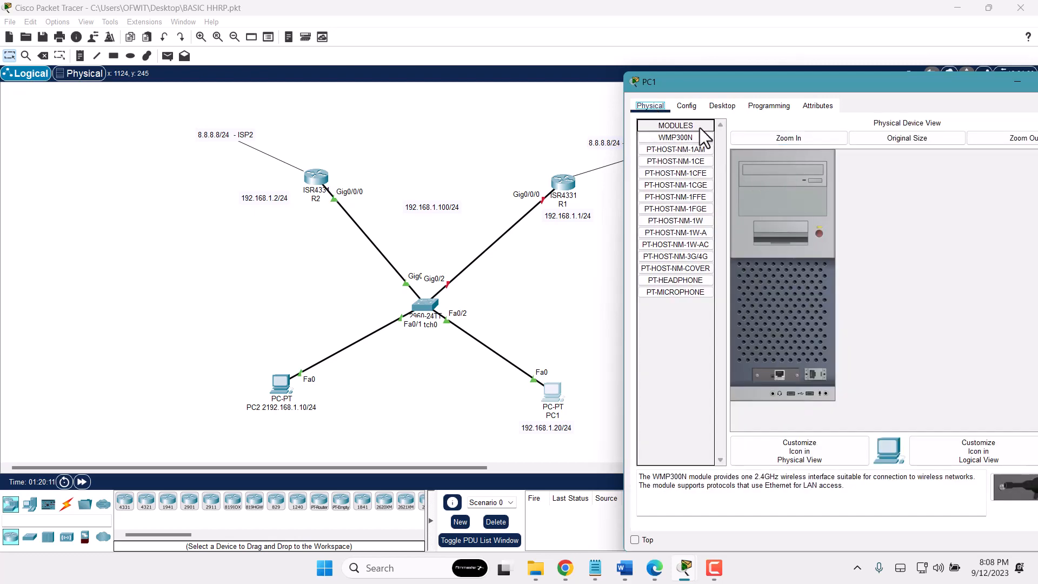
click(723, 105)
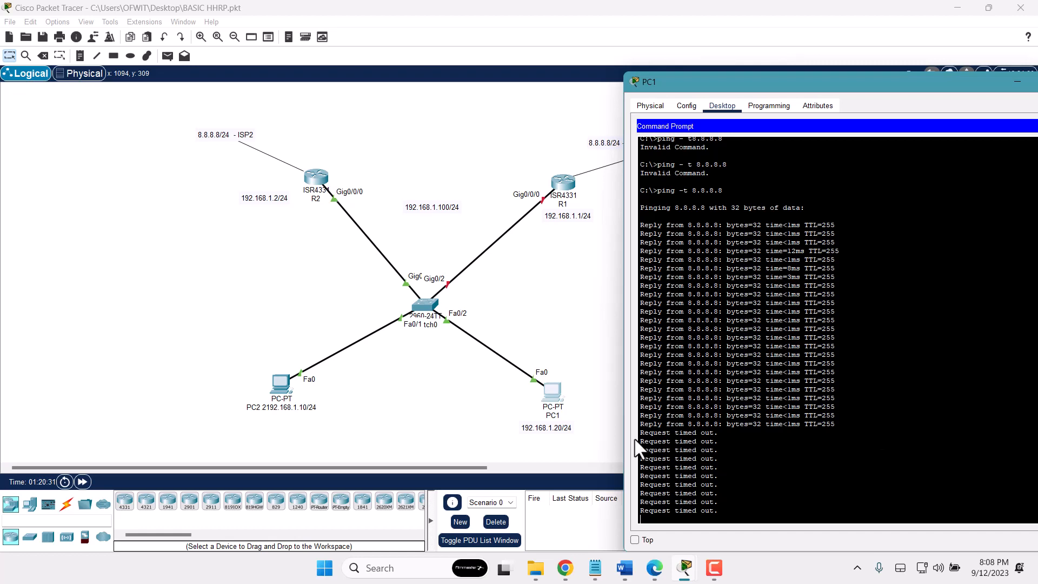
click(1018, 82)
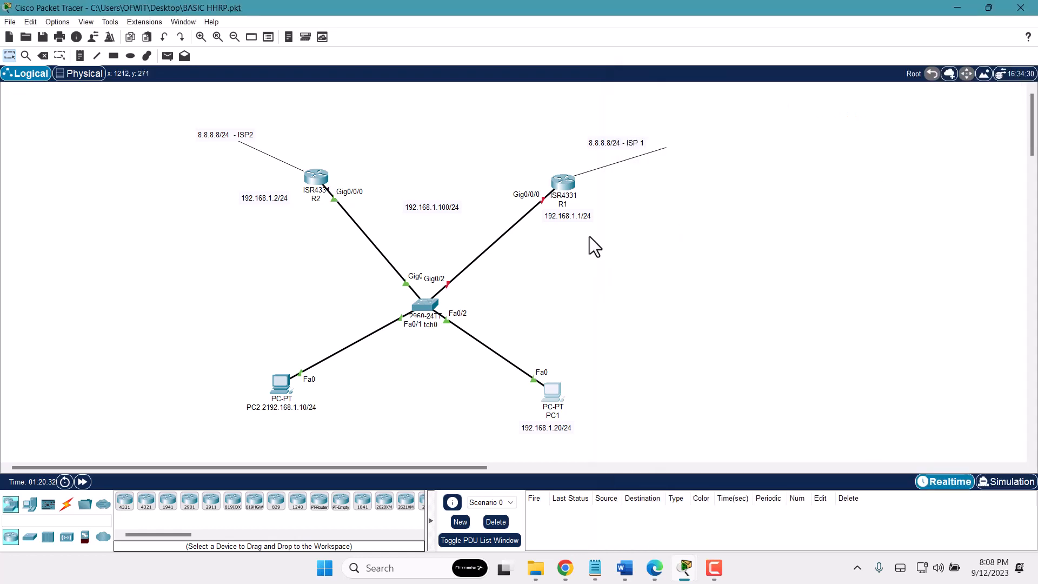
Try to re-enable R1's g0/0/0 interface with the shortened command no s
click(554, 181)
text(sh)
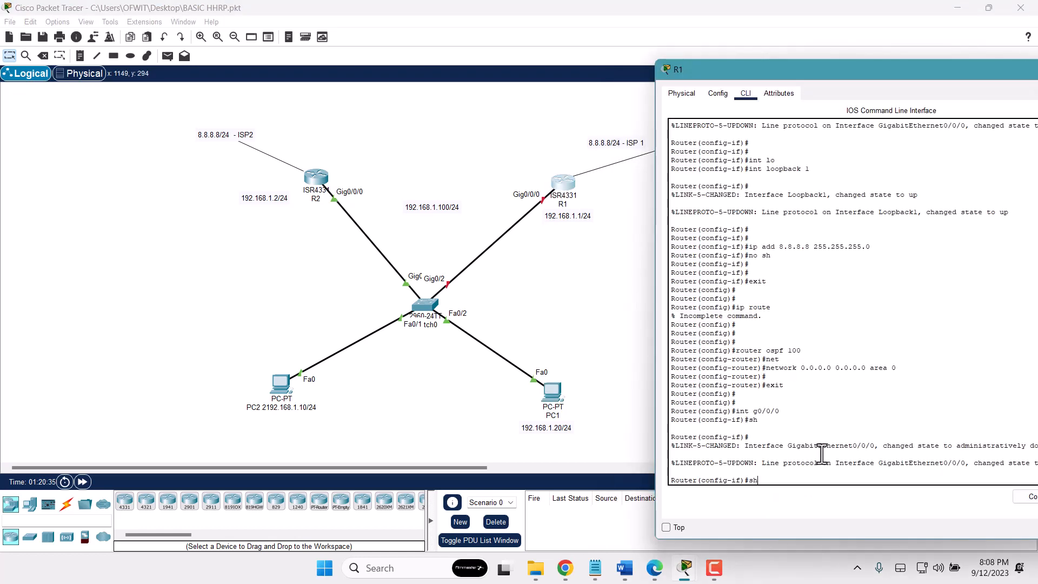
key(Up)
key(BackSpace)
key(BackSpace)
key(BackSpace)
key(BackSpace)
key(BackSpace)
key(BackSpace)
key(BackSpace)
key(BackSpace)
key(BackSpace)
key(BackSpace)
text(ho)
key(BackSpace)
key(BackSpace)
text(no)
key(Return)
key(Return)
key(Return)
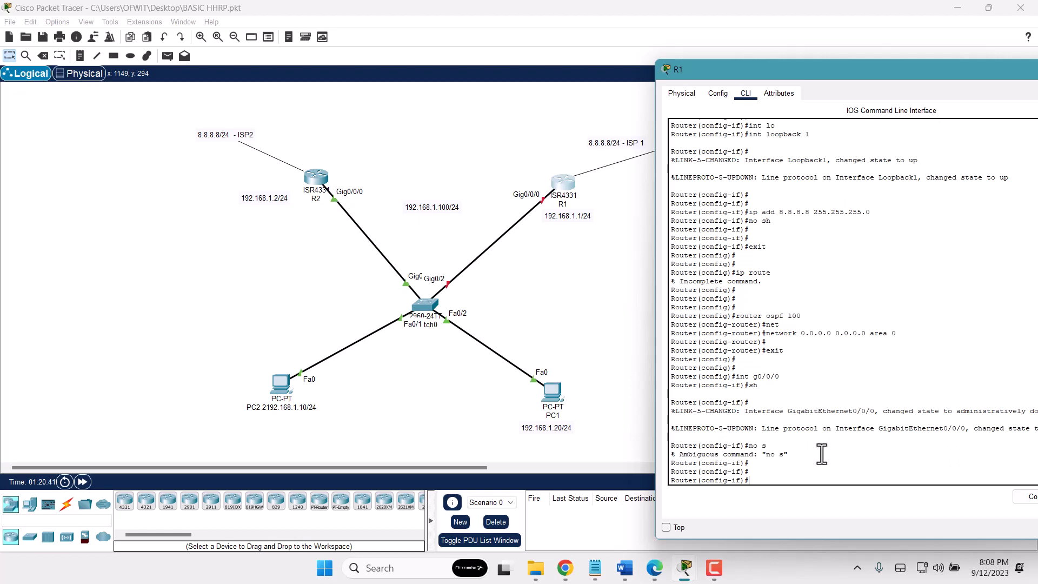
Re-enable R1's g0/0/0 interface with no shut and exit to global configuration mode
text(no shut)
key(Return)
key(Return)
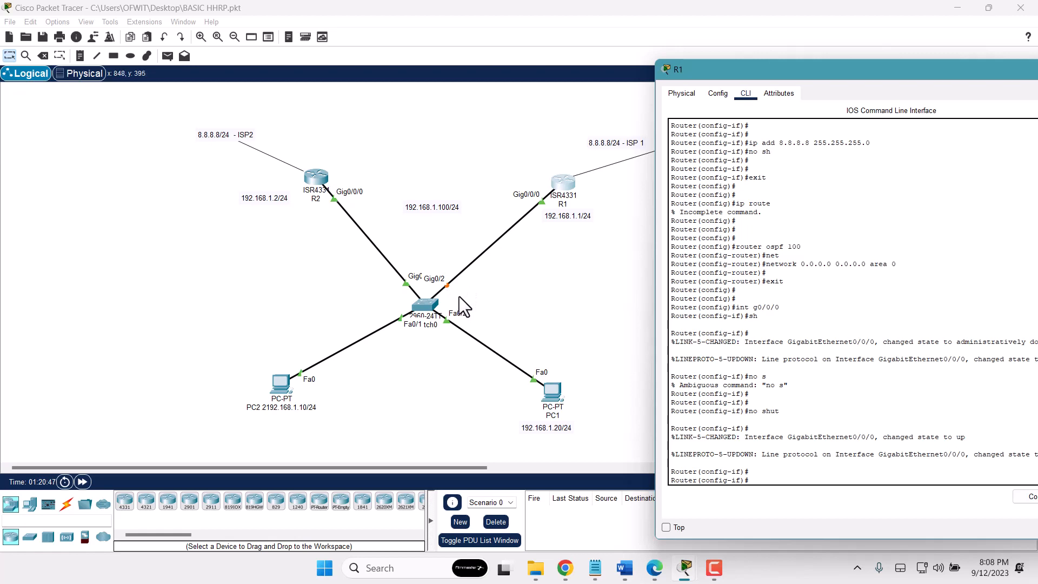
text(eix)
key(BackSpace)
key(BackSpace)
key(BackSpace)
key(BackSpace)
text(exit)
key(Return)
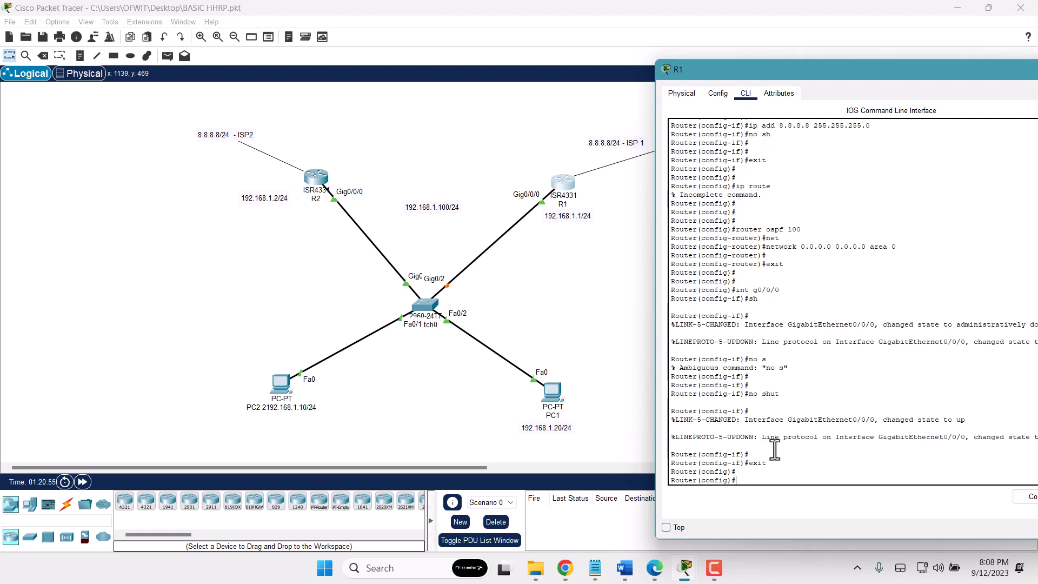
key(Return)
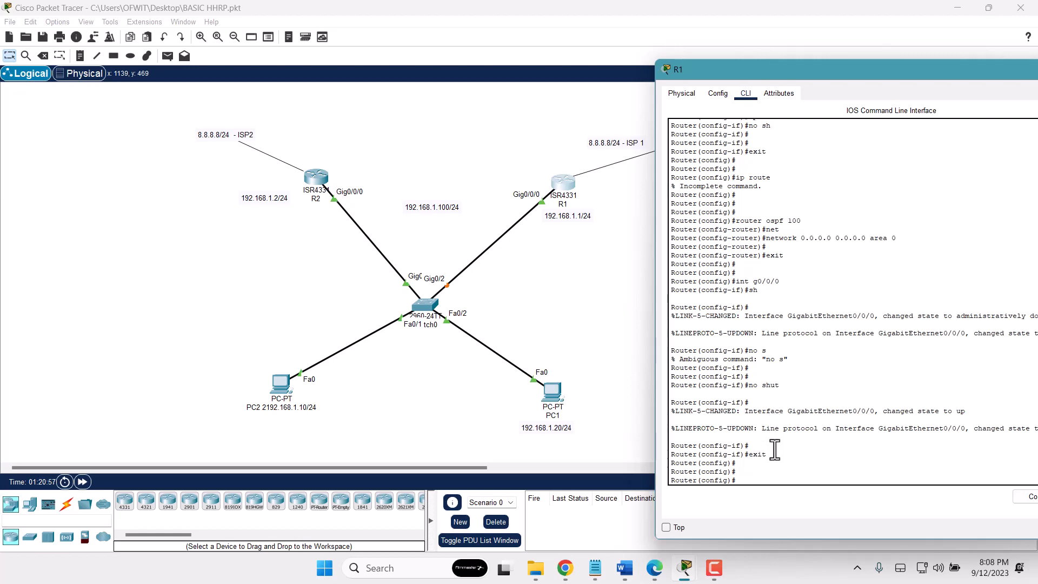
Enter interface configuration for g0/0/0 on R1
text(rou)
key(BackSpace)
key(BackSpace)
text(s)
key(BackSpace)
text(int f)
key(BackSpace)
text(g0/0/0)
key(Return)
Begin the standby command on R1's g0/0/0 interface and list its available options with ?
text(s)
key(Tab)
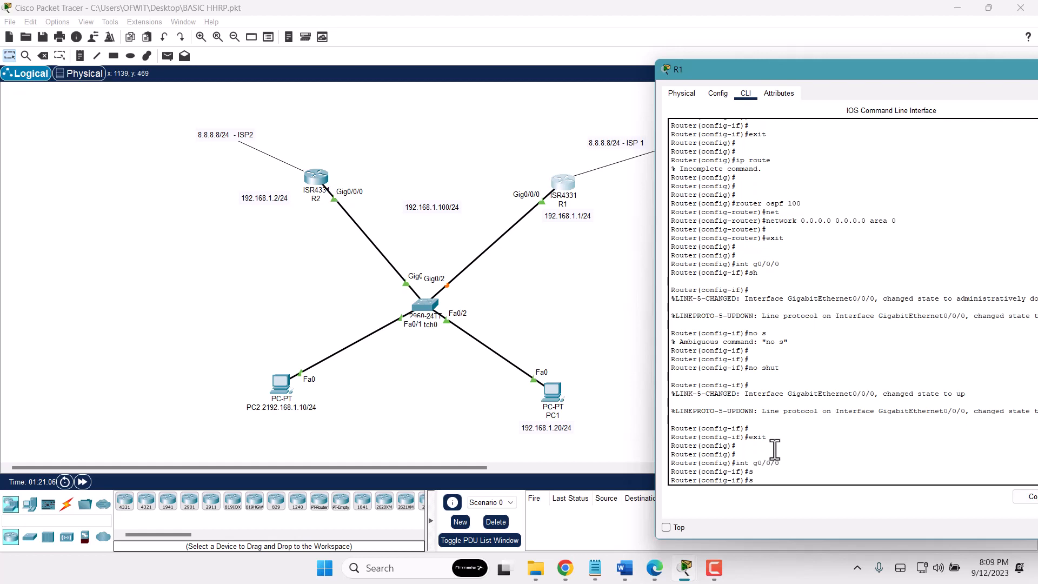
text(d)
key(BackSpace)
text(t)
text(a)
key(Tab)
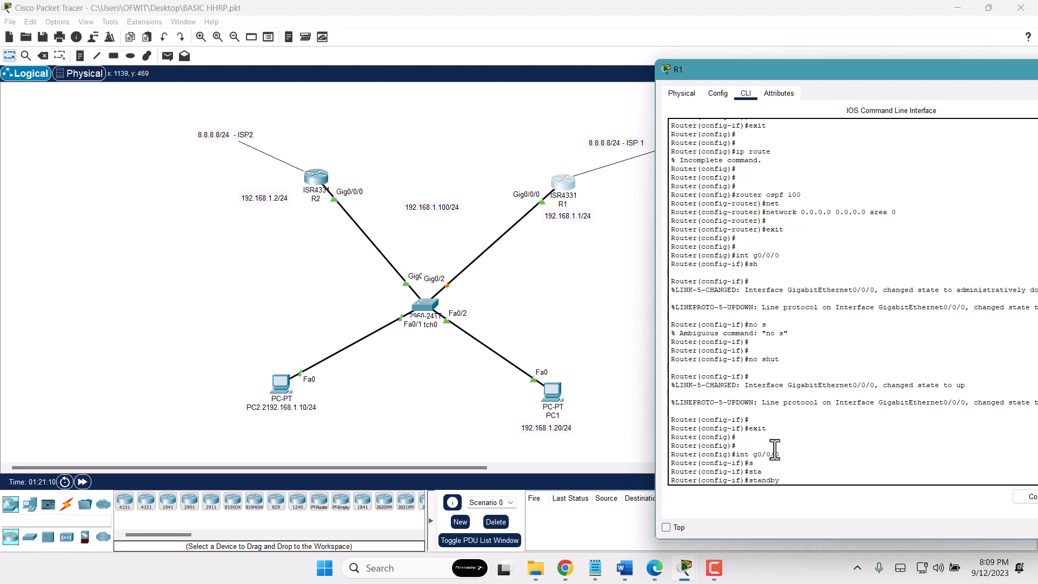
text(?)
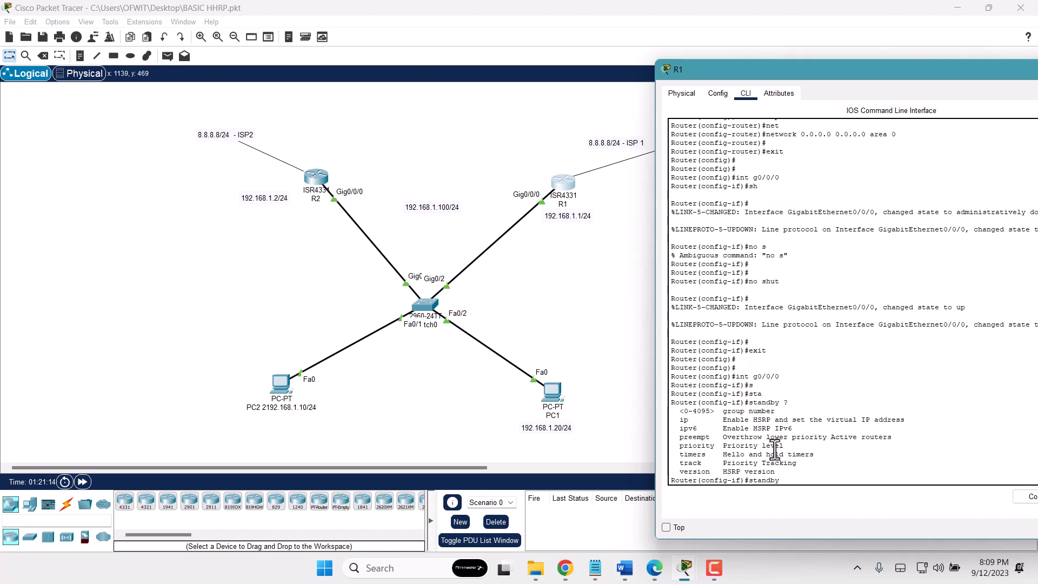
Extend the standby command on R1's g0/0/0 with group 1 and the ip keyword, listing the options for each with ?
drag(778, 411, 678, 413)
click(804, 478)
text(1 ?)
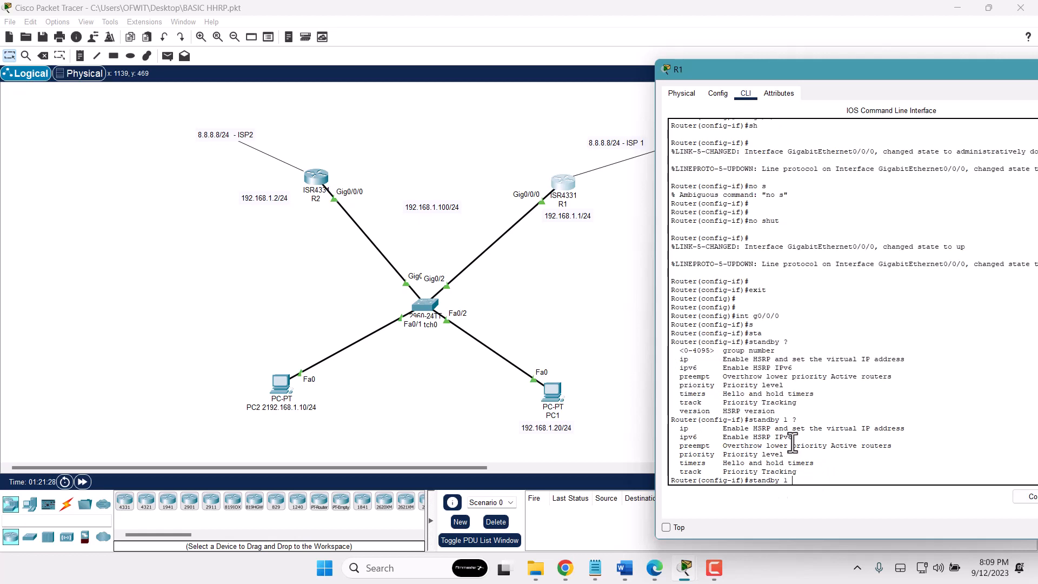
drag(679, 359, 826, 361)
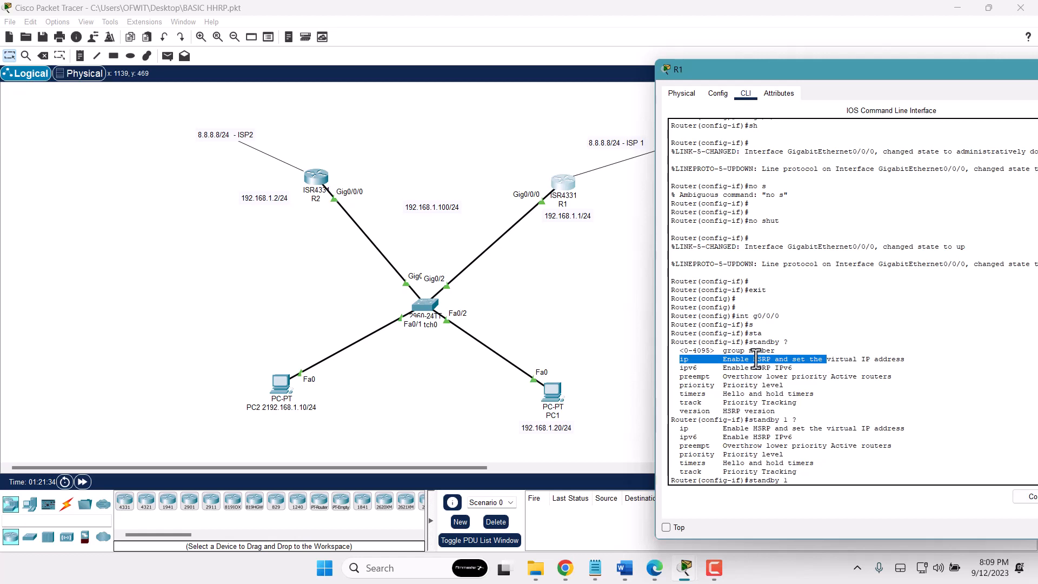
click(806, 485)
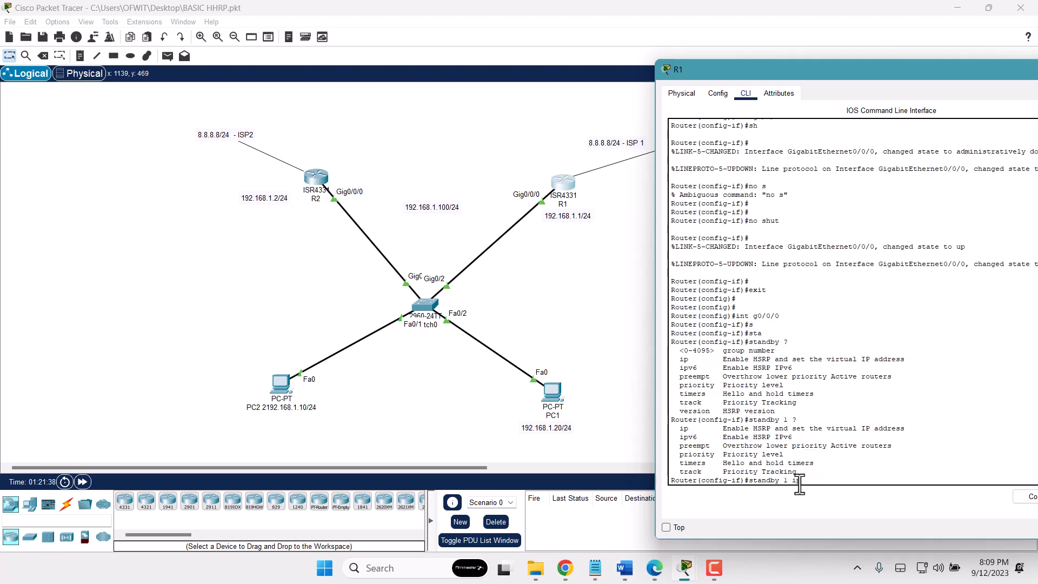
text(ip ?)
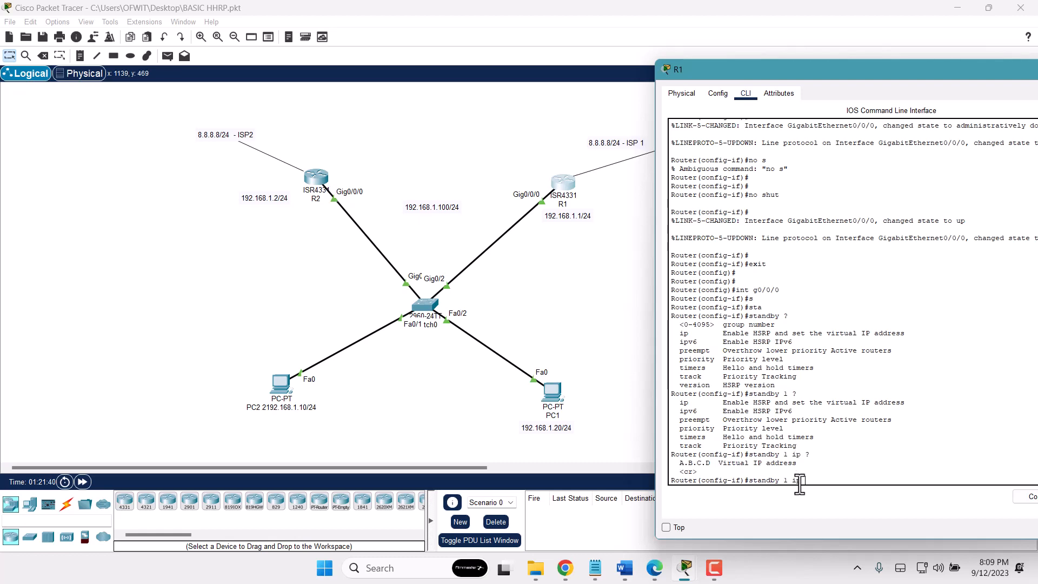
Set the HSRP group 1 virtual IP address on R1's g0/0/0 interface to 192.168.1.100
drag(709, 462, 812, 462)
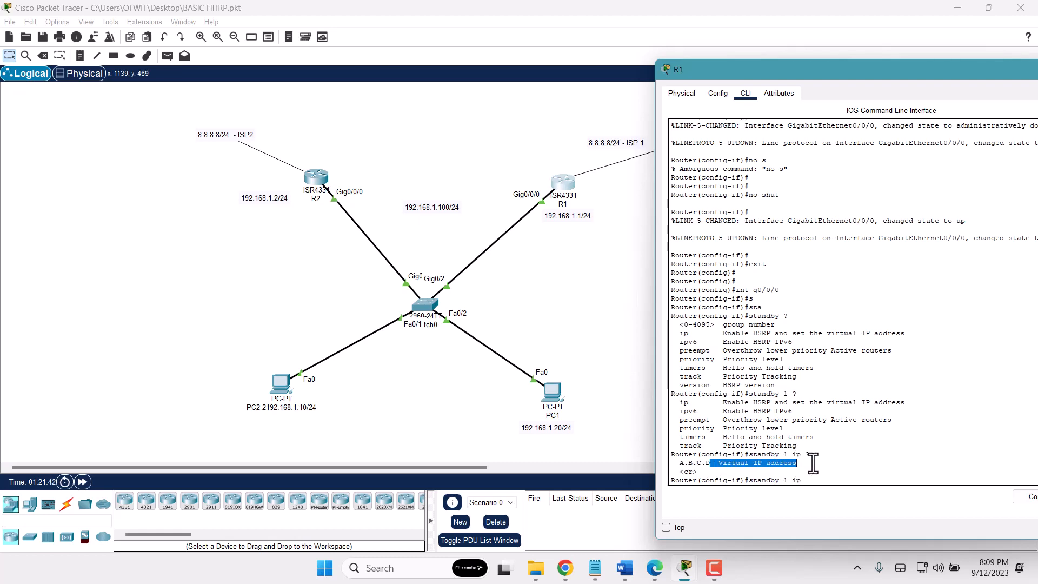
click(746, 467)
drag(732, 463, 811, 463)
click(808, 477)
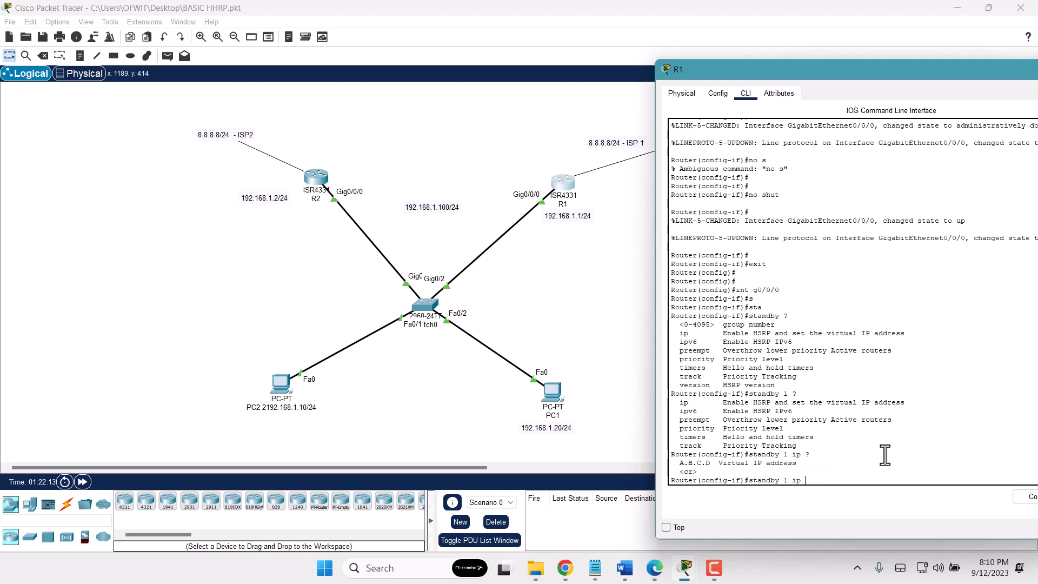
text(192.168.1.100)
key(Return)
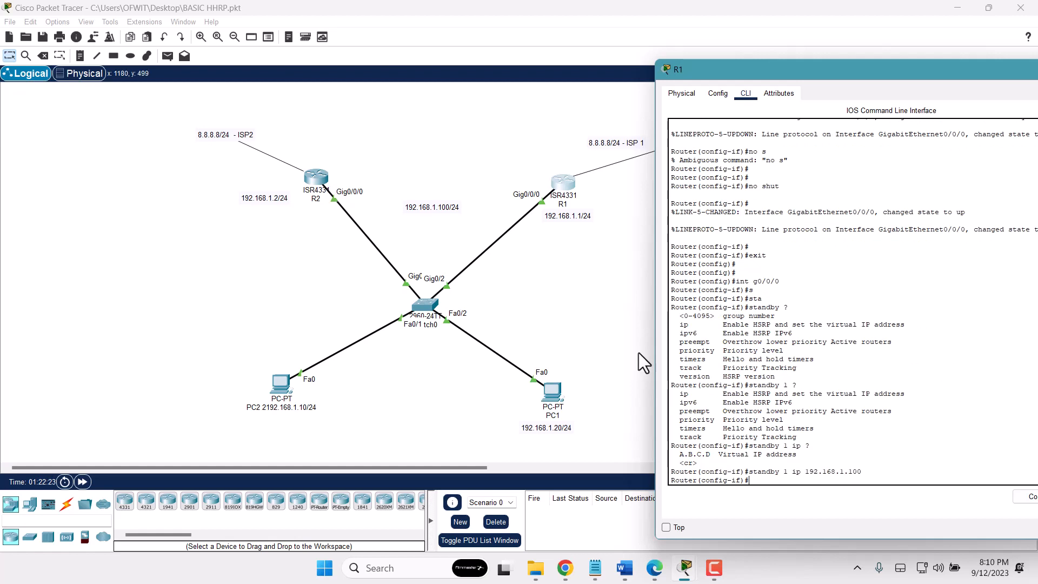
Try to display R1's HSRP status with the command do show ip standby
text(do show ip standb)
text(y)
key(Return)
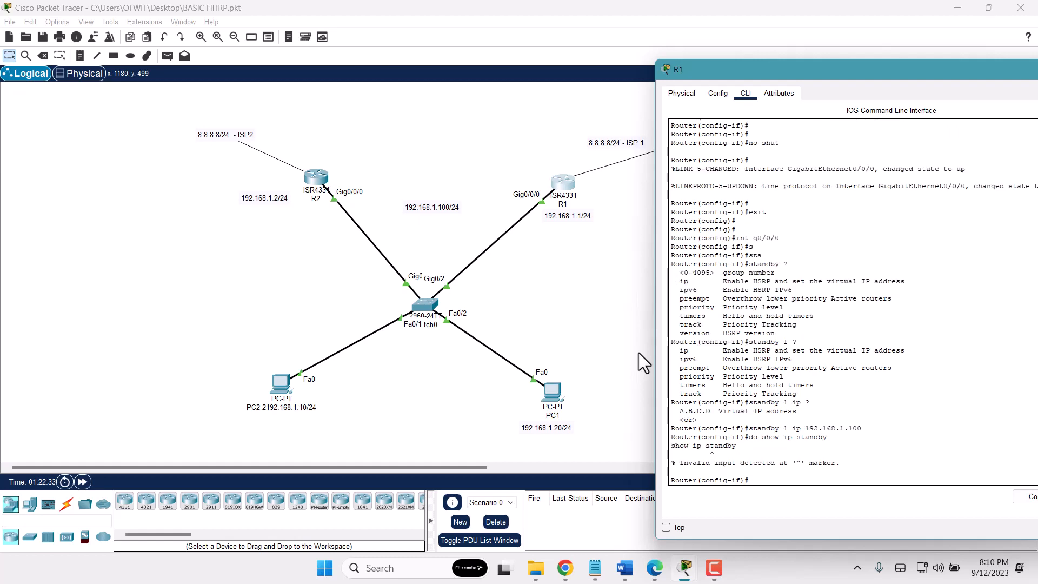
Display R1's detailed HSRP status with the command do show standby
key(Up)
key(BackSpace)
key(BackSpace)
key(BackSpace)
key(Return)
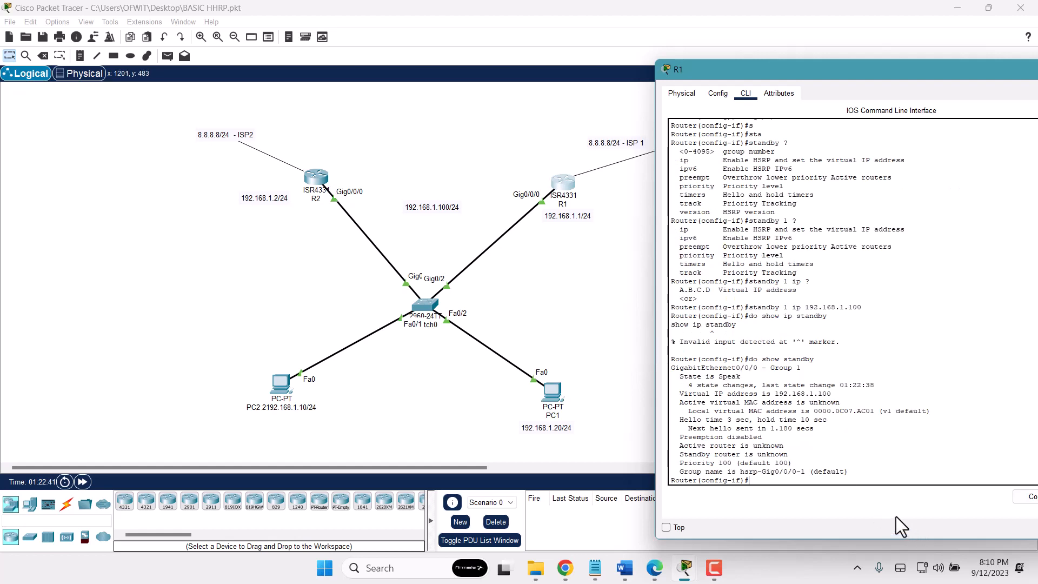
Examine R1's detailed HSRP output for the interface group, state, virtual IP address and hello timing
key(Return)
key(Return)
key(Return)
key(Return)
key(Return)
key(Return)
key(Return)
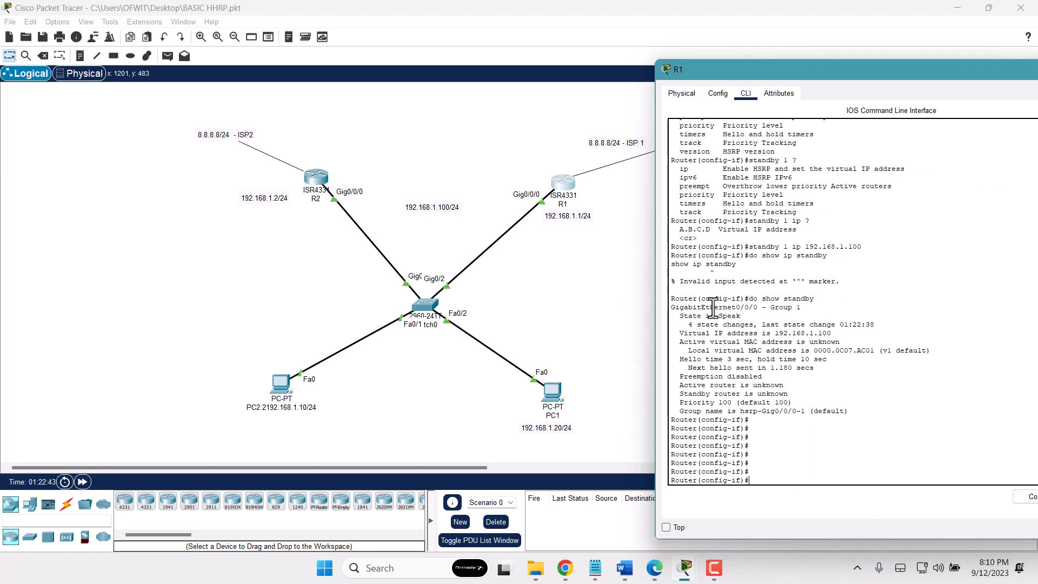
drag(701, 307, 885, 320)
click(836, 345)
key(Return)
key(Return)
key(Return)
key(Return)
key(Return)
drag(807, 265, 681, 263)
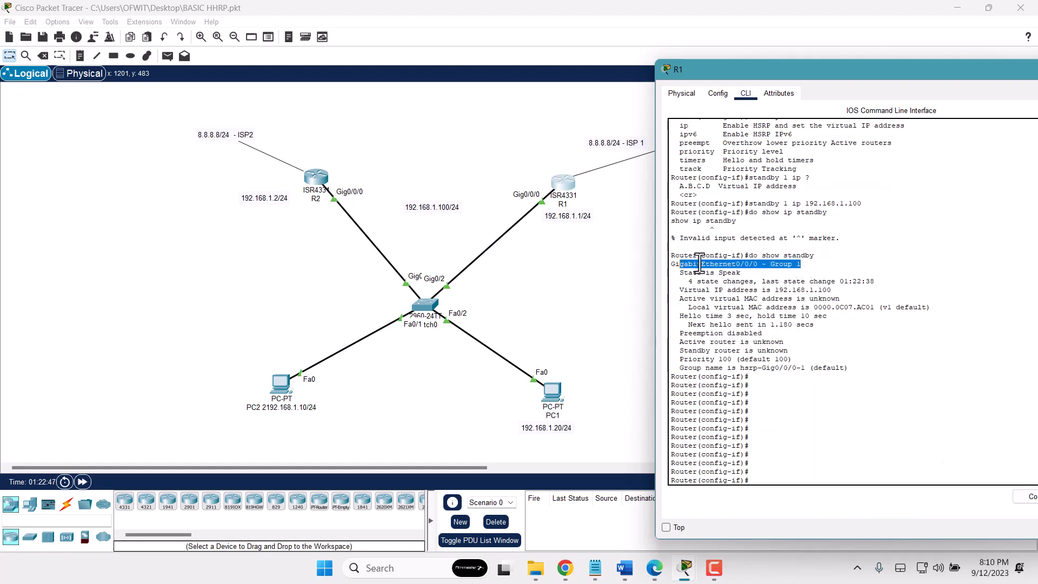
drag(848, 292, 697, 290)
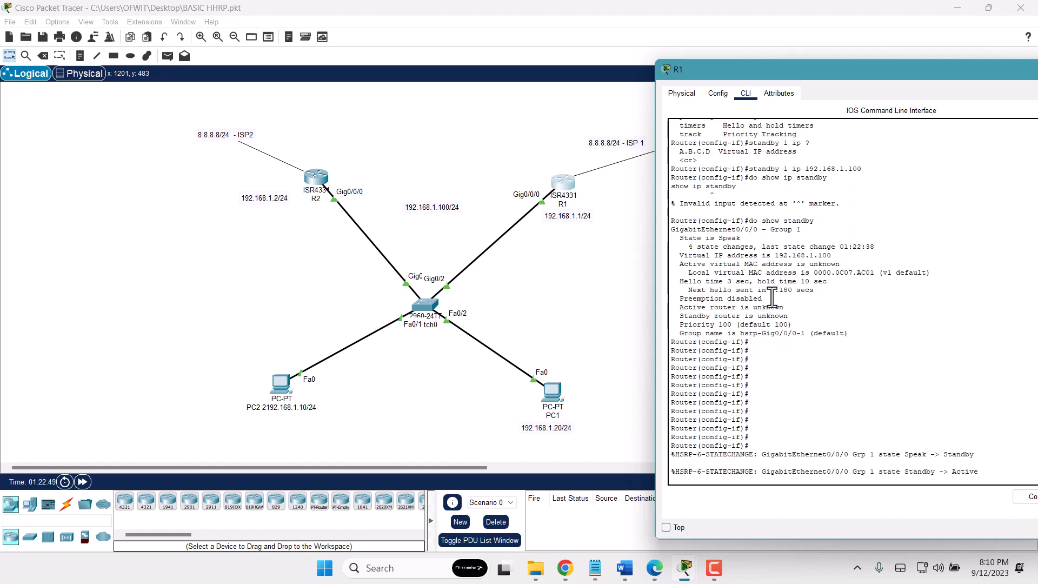
key(Return)
key(Return)
key(Return)
key(Return)
key(Return)
key(Return)
key(Return)
key(Return)
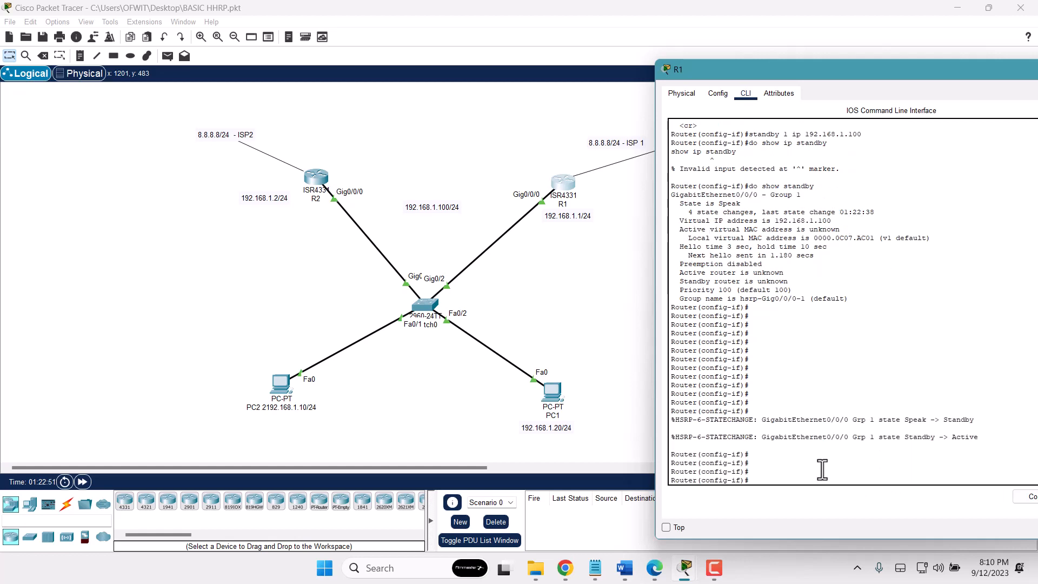
key(Return)
key(Return)
key(Return)
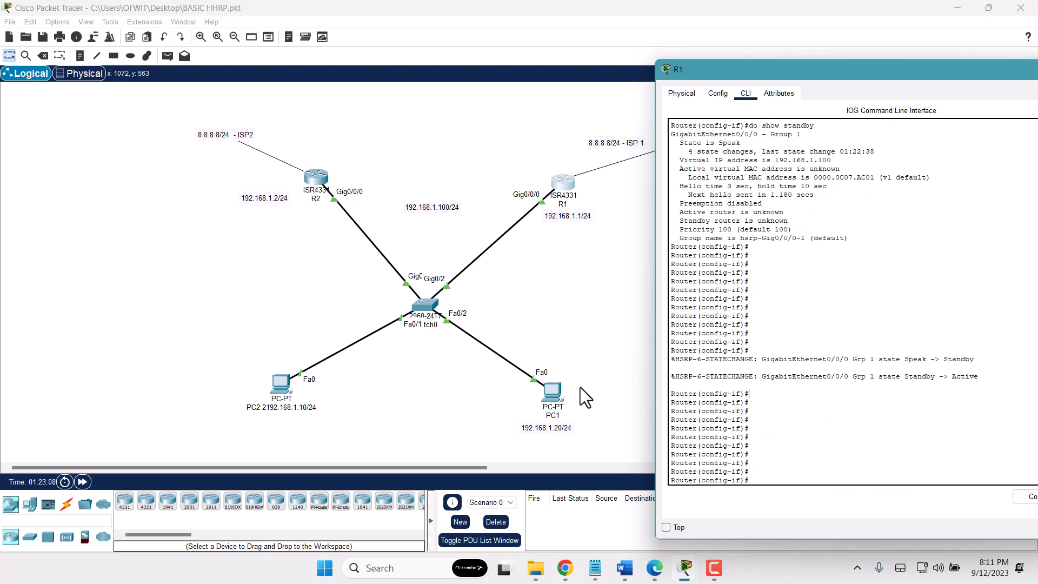
key(Return)
key(Return)
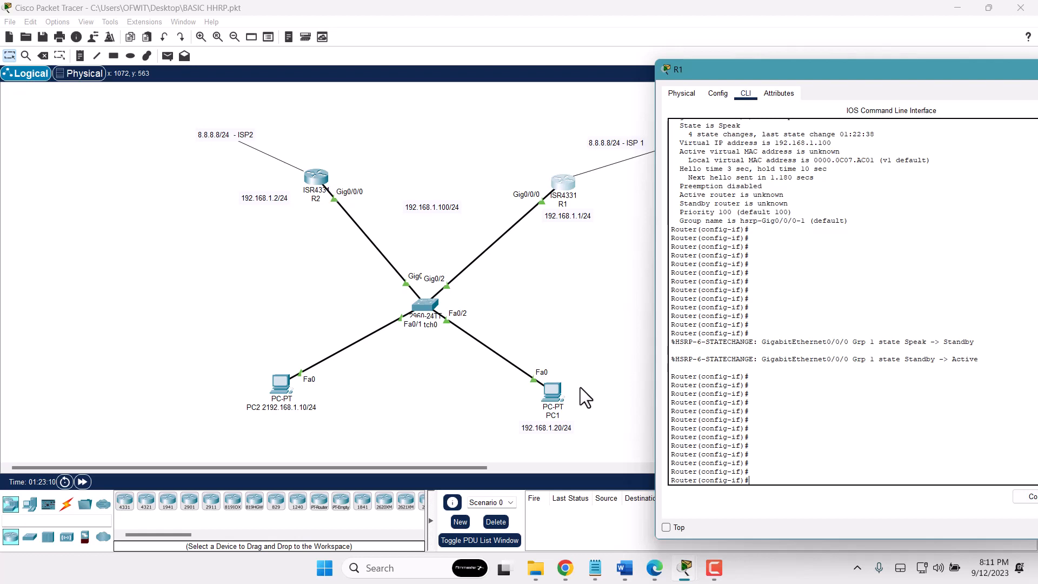
Display R1's HSRP summary table with the command do show standby br
key(Up)
text(br)
key(Return)
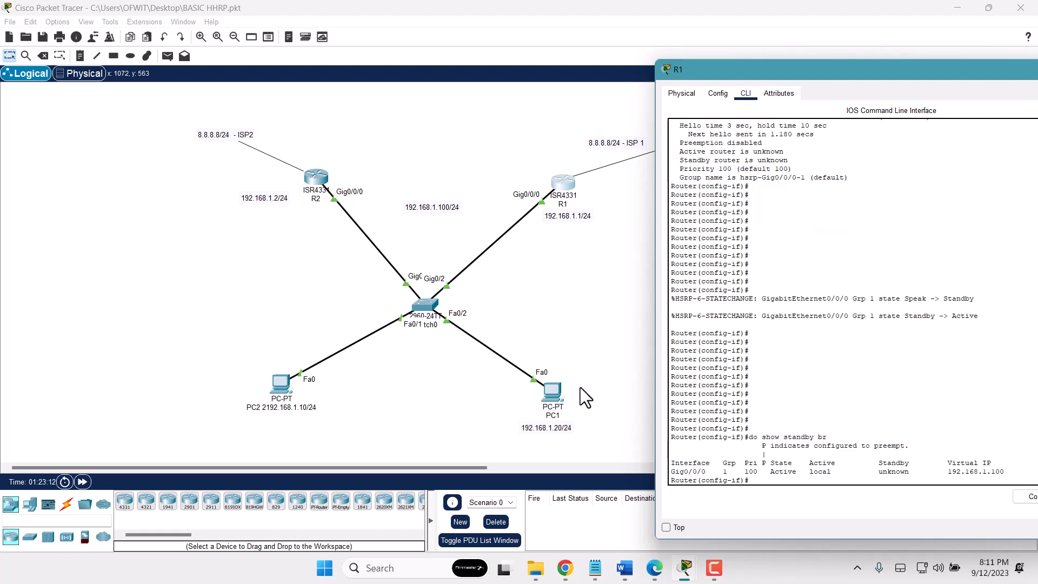
key(Return)
key(Return)
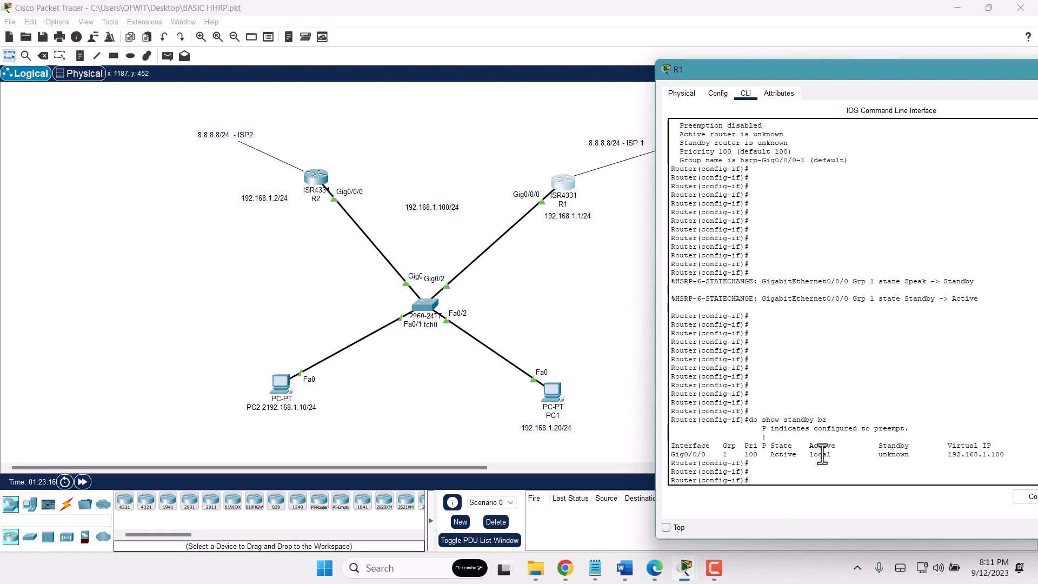
Enlarge R1's window to examine the group, state and virtual IP in the HSRP summary, then restore its size
drag(894, 70, 720, 74)
click(901, 68)
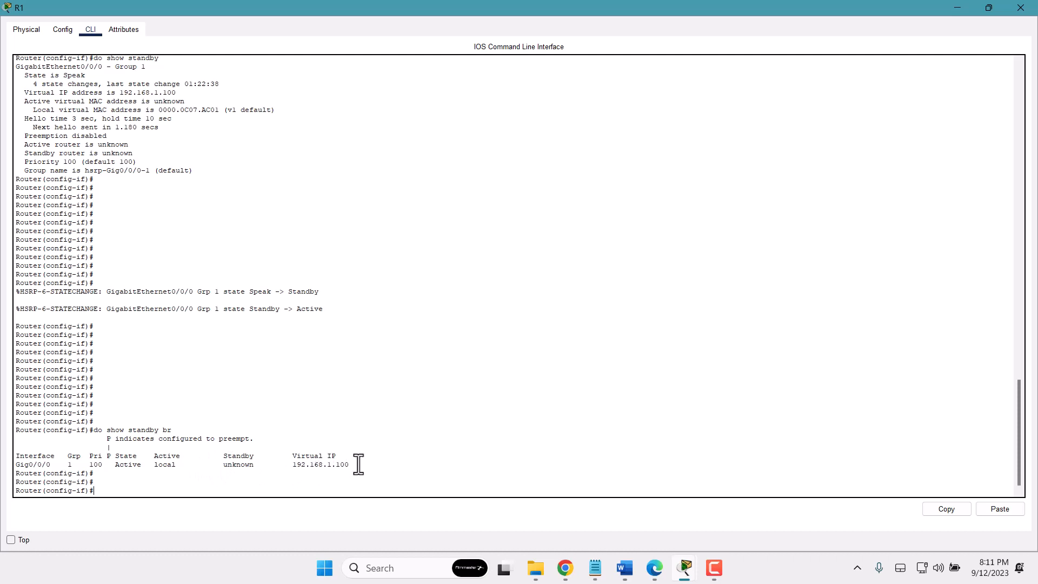
drag(358, 464, 275, 466)
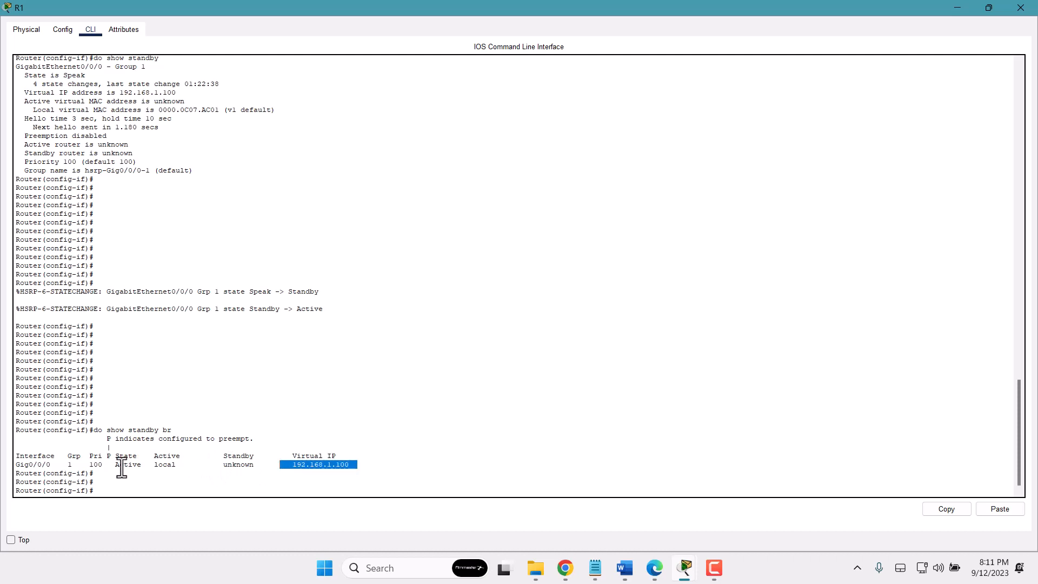
drag(106, 465, 46, 466)
drag(357, 476, 116, 463)
click(376, 483)
drag(357, 465, 68, 456)
click(990, 8)
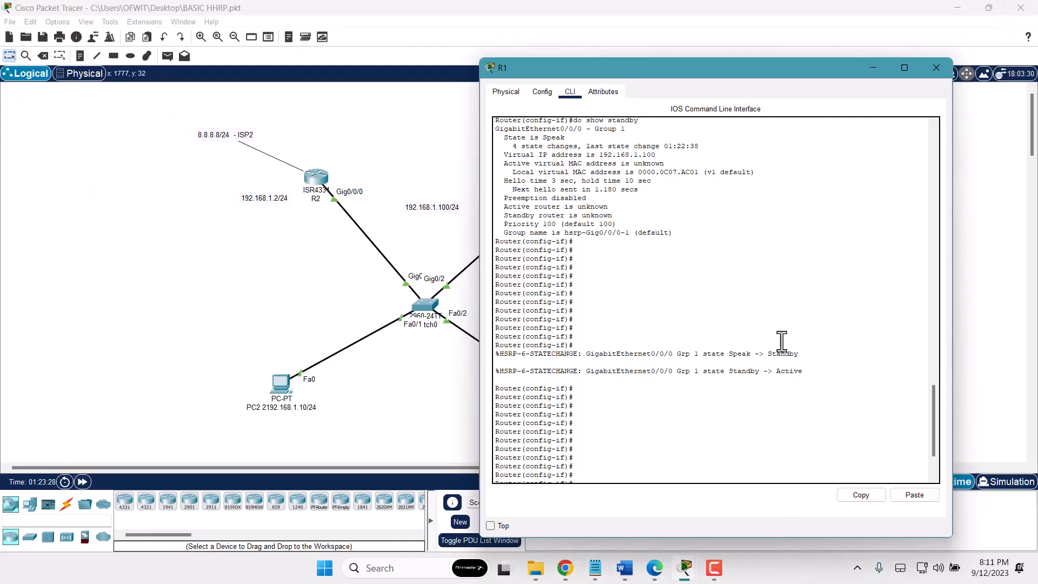
Open R2's command line, exit OSPF router configuration and enter interface configuration for g0/0/0
click(328, 180)
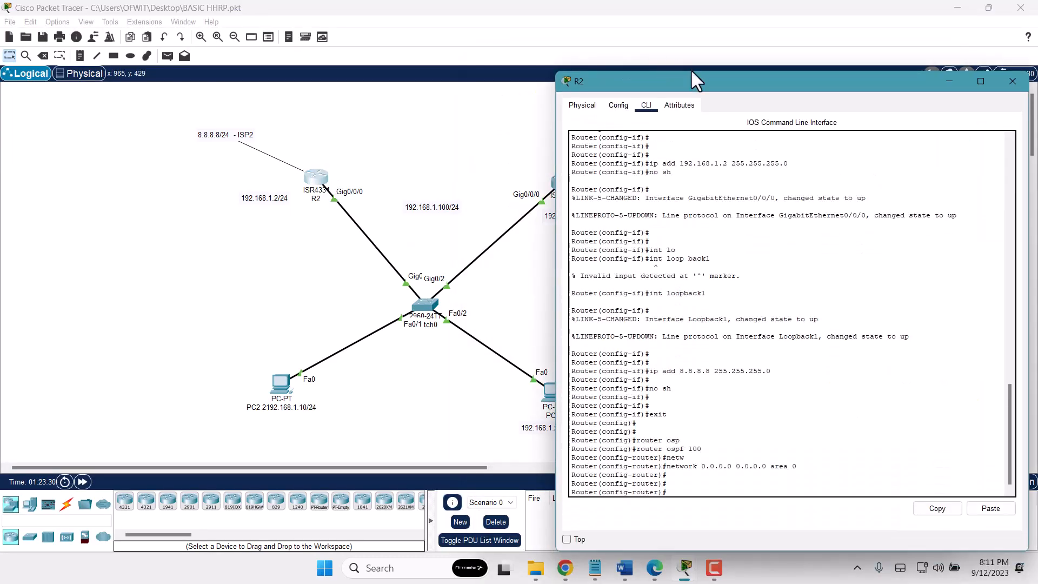
key(Return)
key(Return)
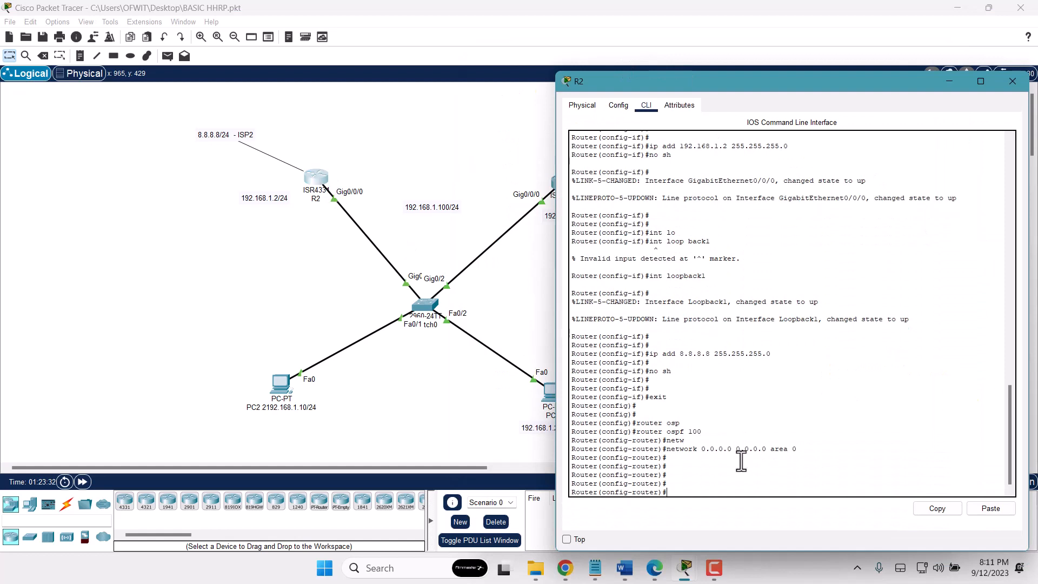
text(exit)
key(Return)
key(Return)
key(Return)
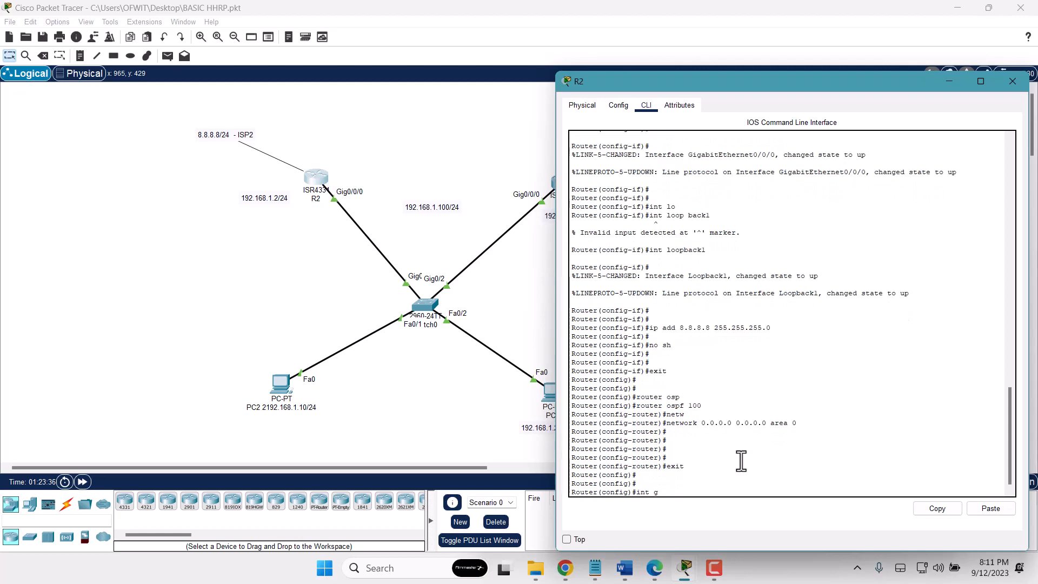
text(int g0/0/0)
key(Return)
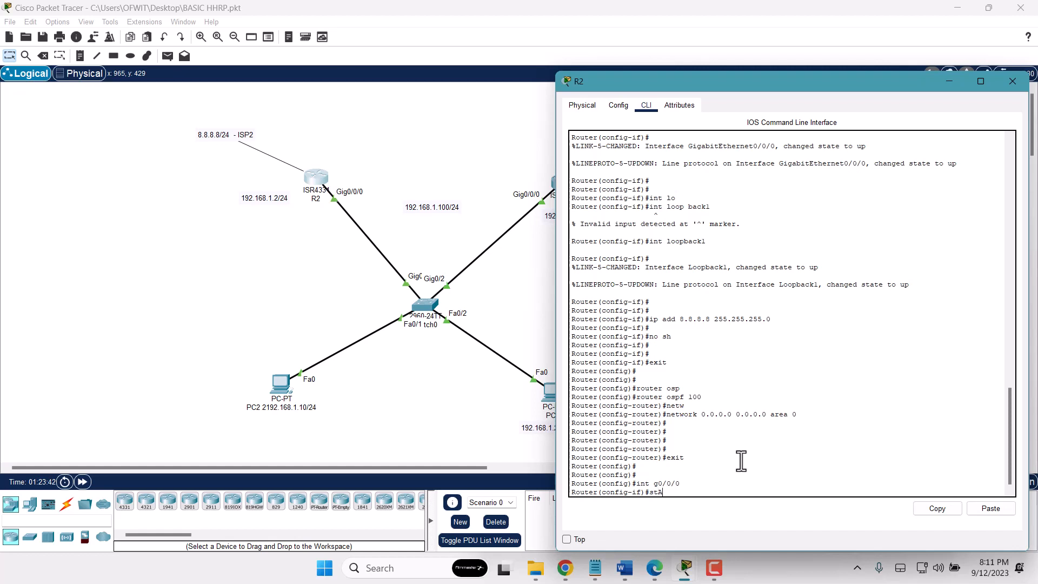
Configure HSRP group 1 on R2's g0/0/0 interface with the virtual IP address 192.168.1.100
text(stA)
key(Tab)
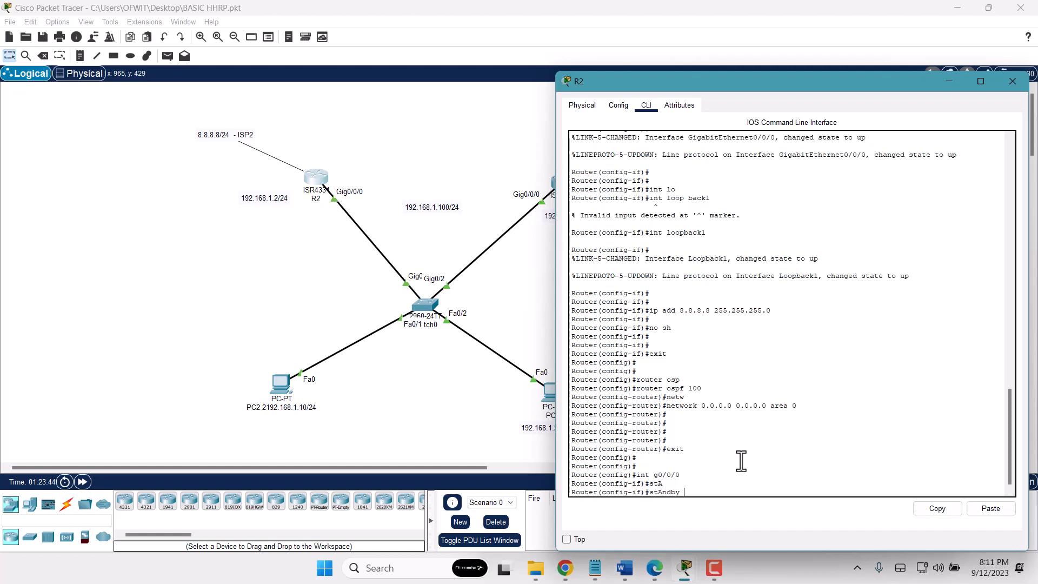
text(1)
key(BackSpace)
key(BackSpace)
key(Return)
key(Return)
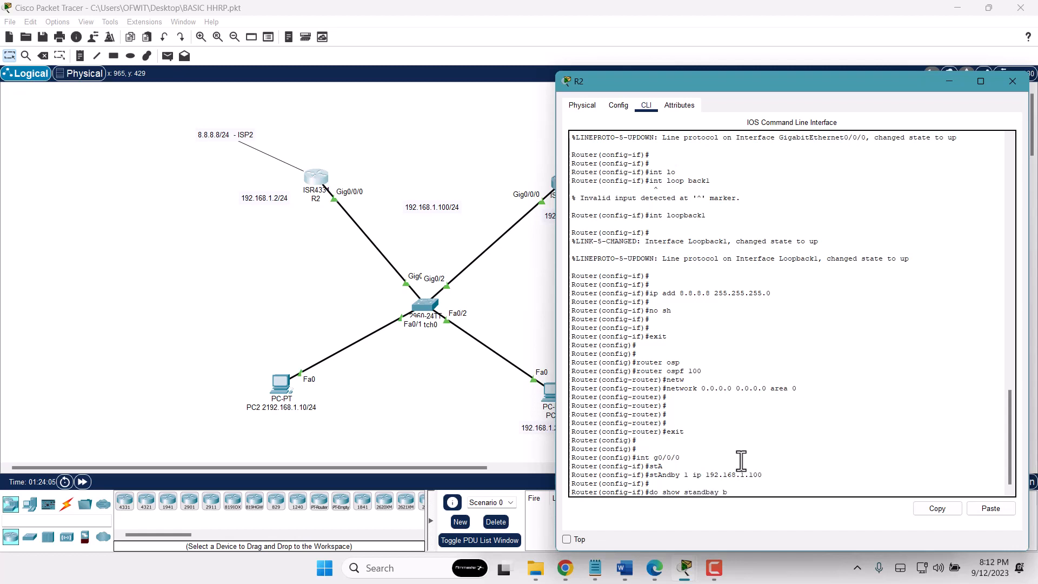
Display R2's HSRP summary with do show standby br and examine its state, active router and virtual IP
key(Return)
key(Return)
key(Return)
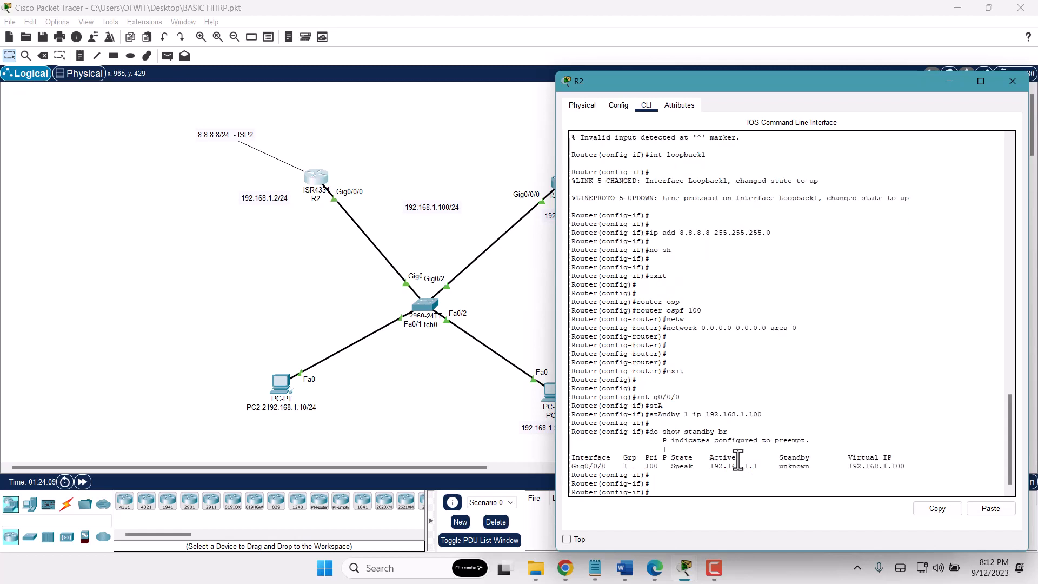
drag(711, 469, 752, 480)
click(754, 482)
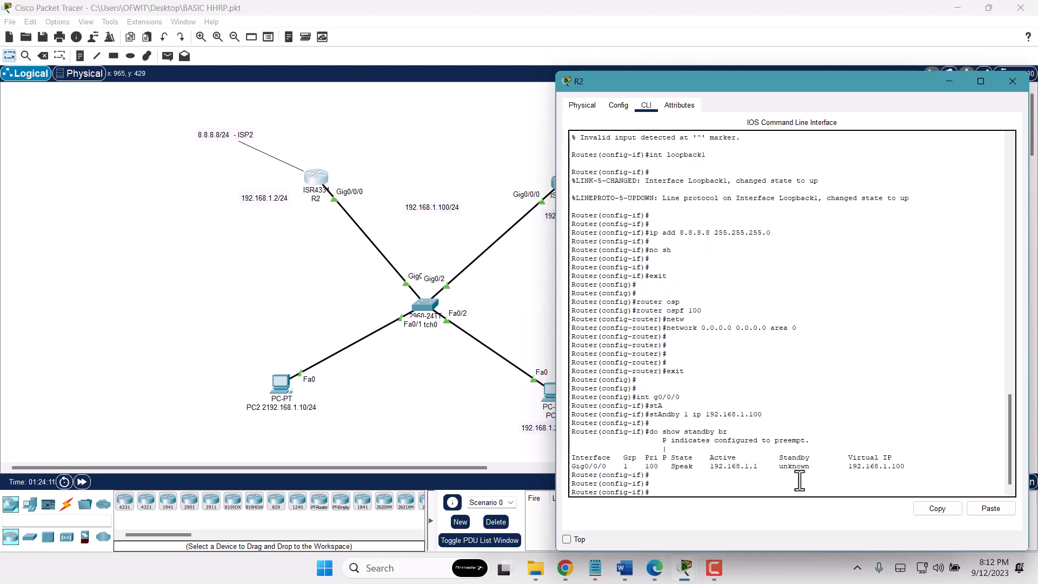
drag(906, 467, 850, 466)
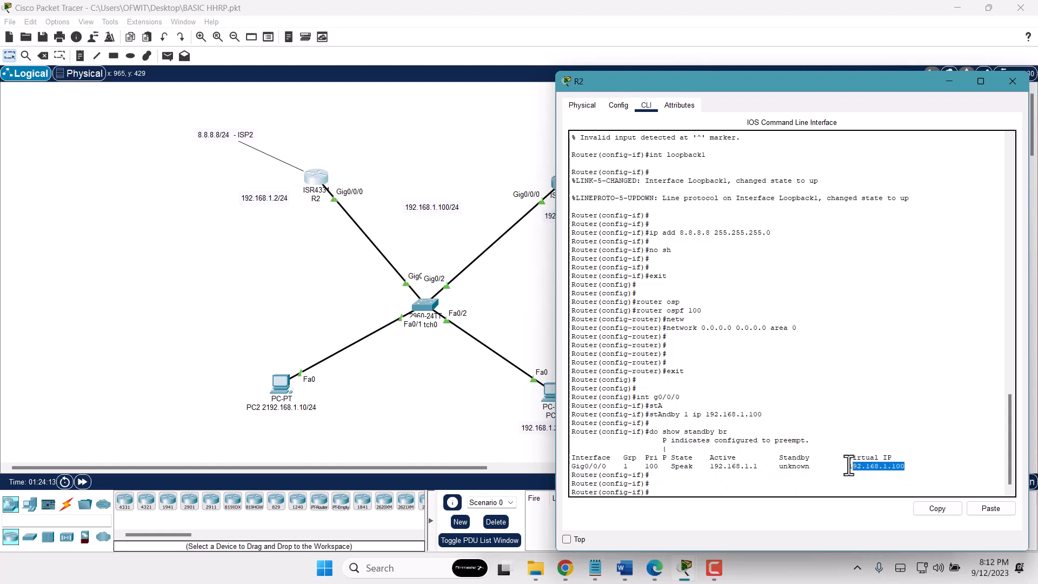
drag(758, 468, 674, 469)
click(768, 473)
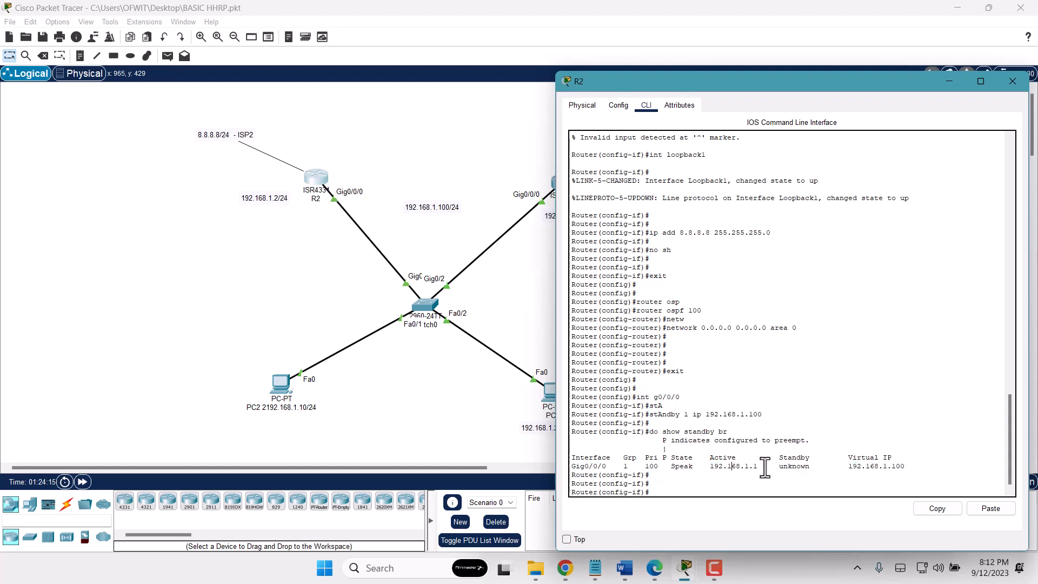
drag(771, 467, 680, 467)
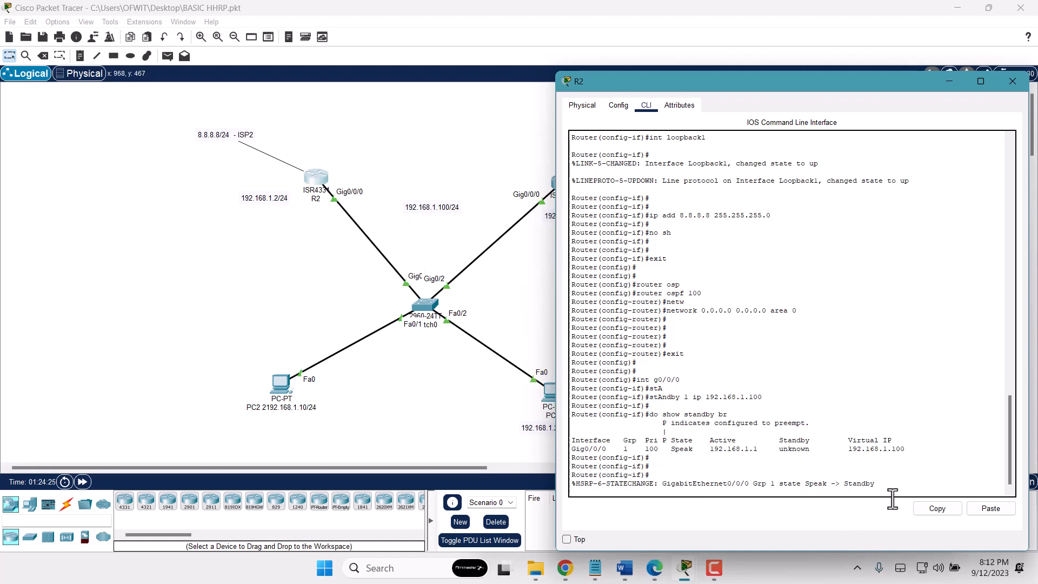
Display R2's HSRP summary again and check its updated state and active router address against the topology
key(Return)
key(Return)
key(Return)
key(Up)
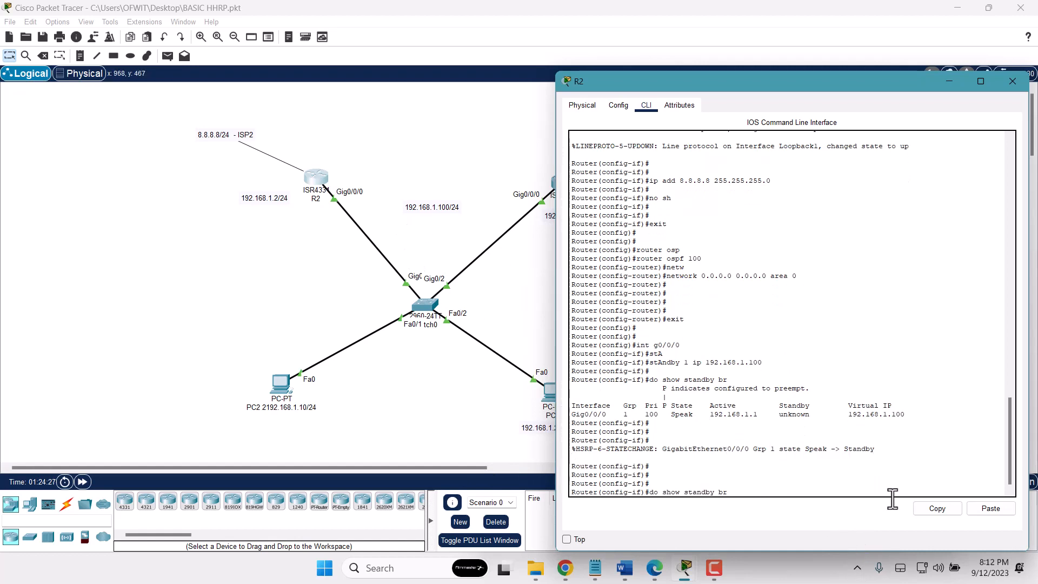
key(Return)
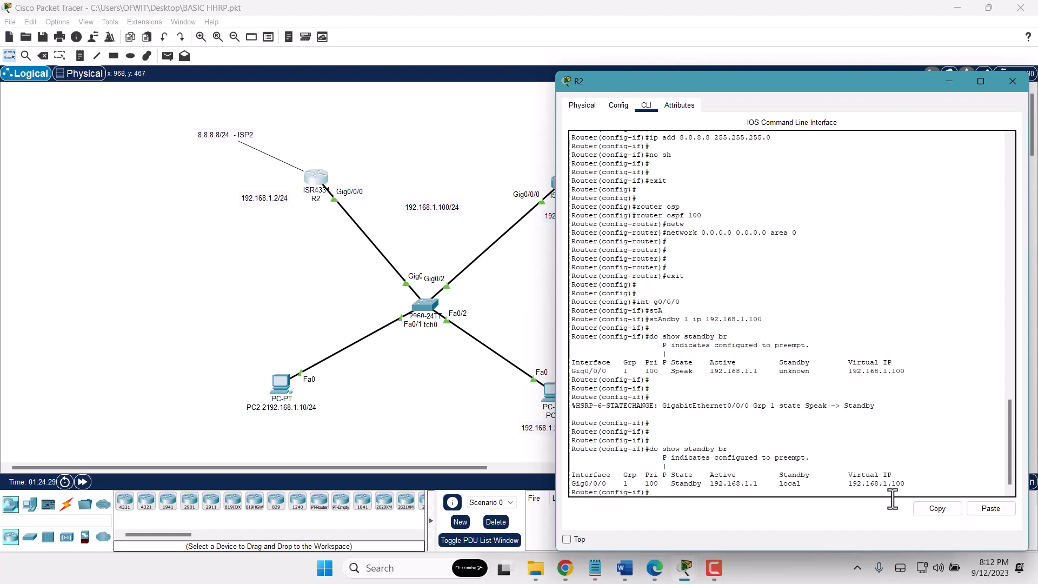
drag(690, 86, 753, 78)
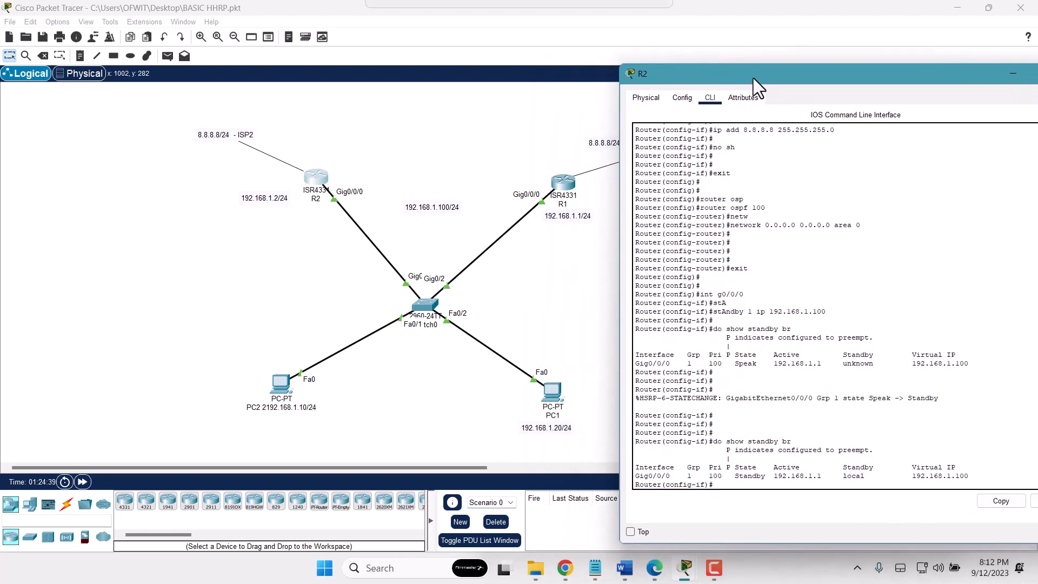
drag(756, 477, 820, 477)
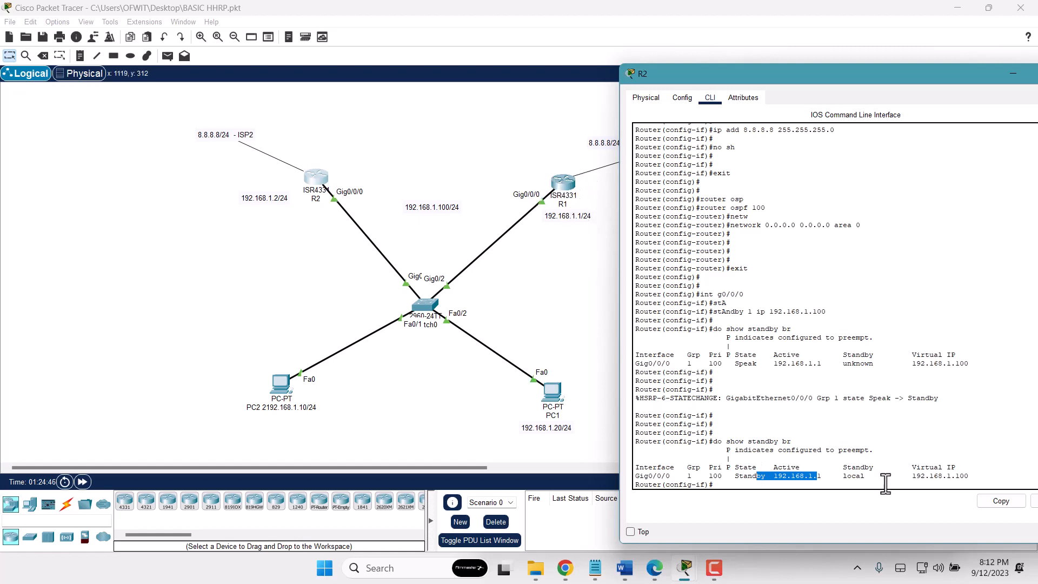
Review the active router address in R2's HSRP summary and check PC1's continuous ping to 8.8.8.8
drag(866, 486, 826, 480)
click(836, 460)
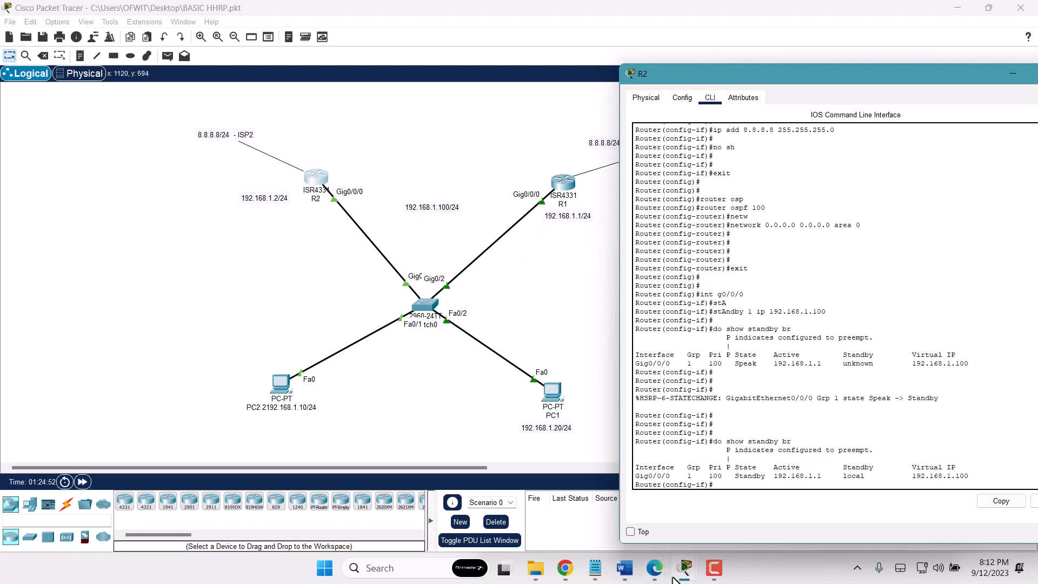
click(549, 397)
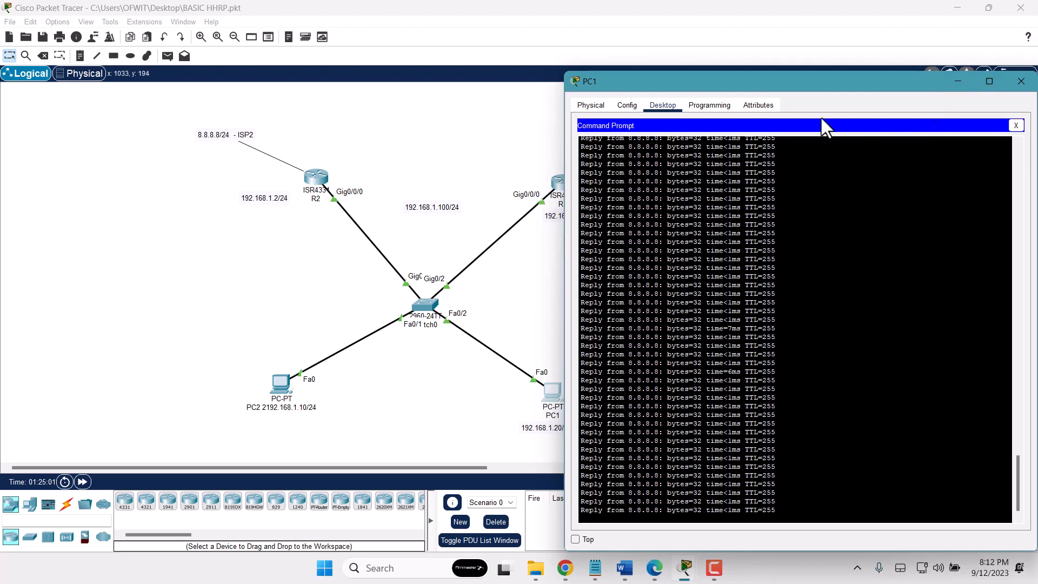
Display R1's HSRP summary with do show standby br and examine its role in group 1
click(557, 187)
click(556, 186)
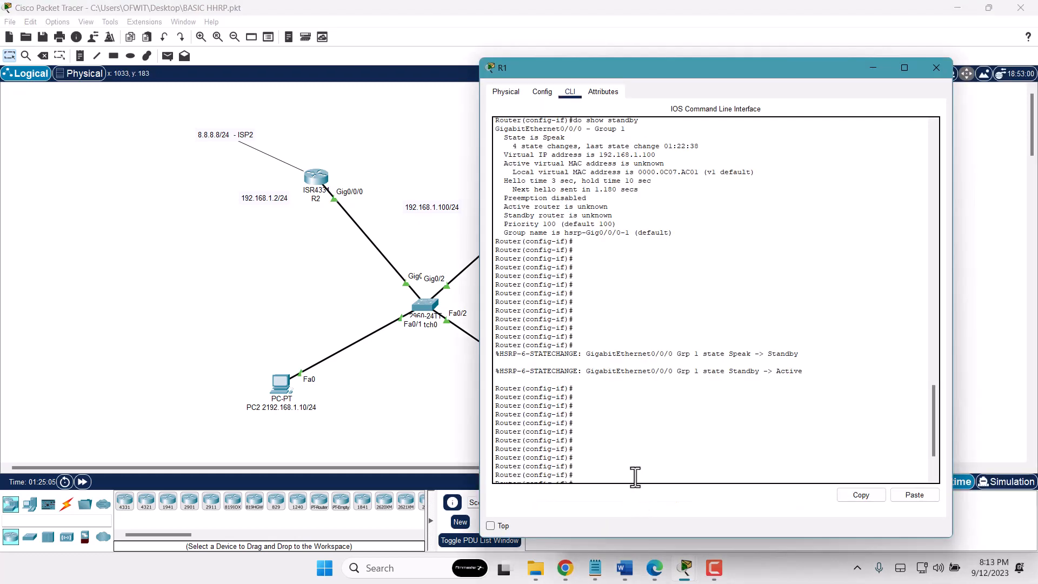
text(do show standby br)
key(Return)
key(Return)
key(Return)
key(Return)
key(Return)
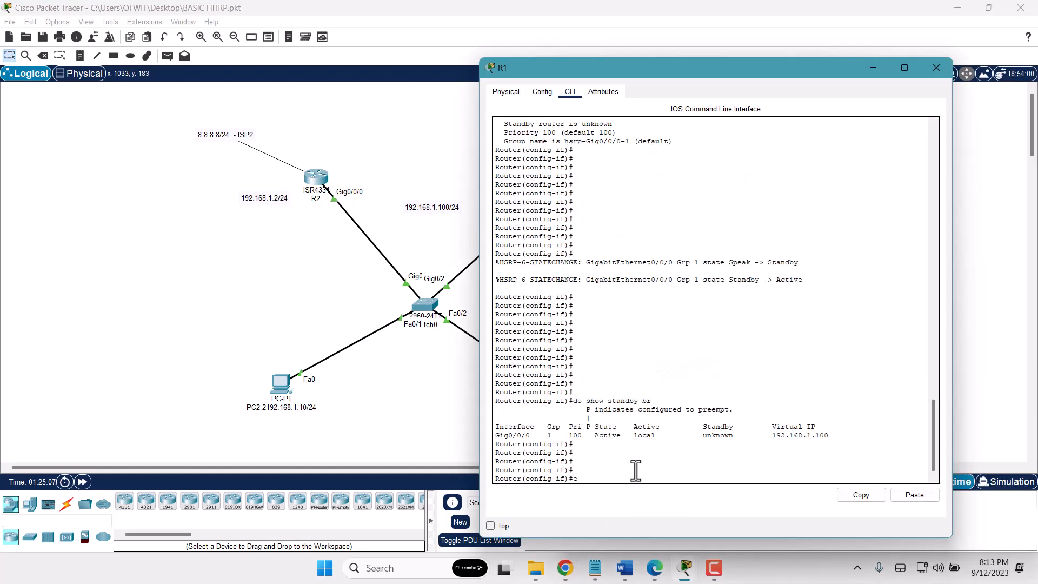
Enter interface g0/0/0 on R1 and shut it down to simulate a link failure, then close R1's window
text(exit)
key(Return)
key(Return)
text(int )
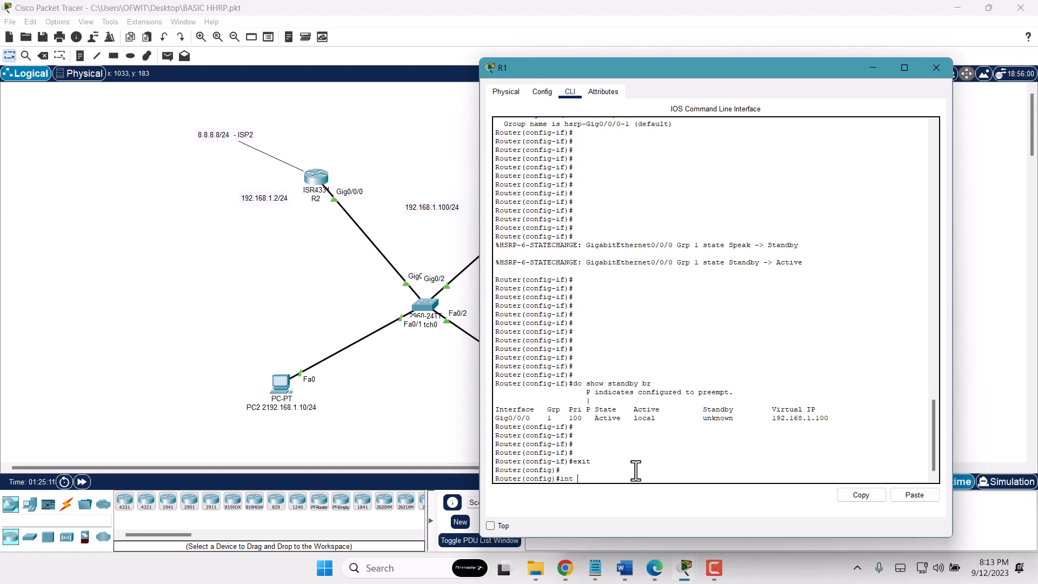
text(g0/0/0)
key(Return)
text(sh)
key(Return)
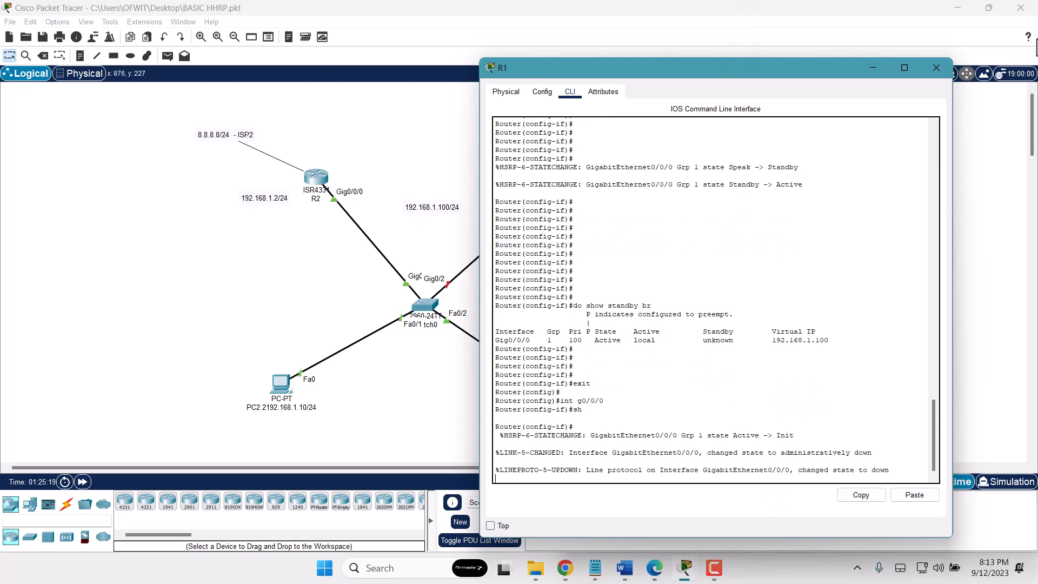
click(936, 68)
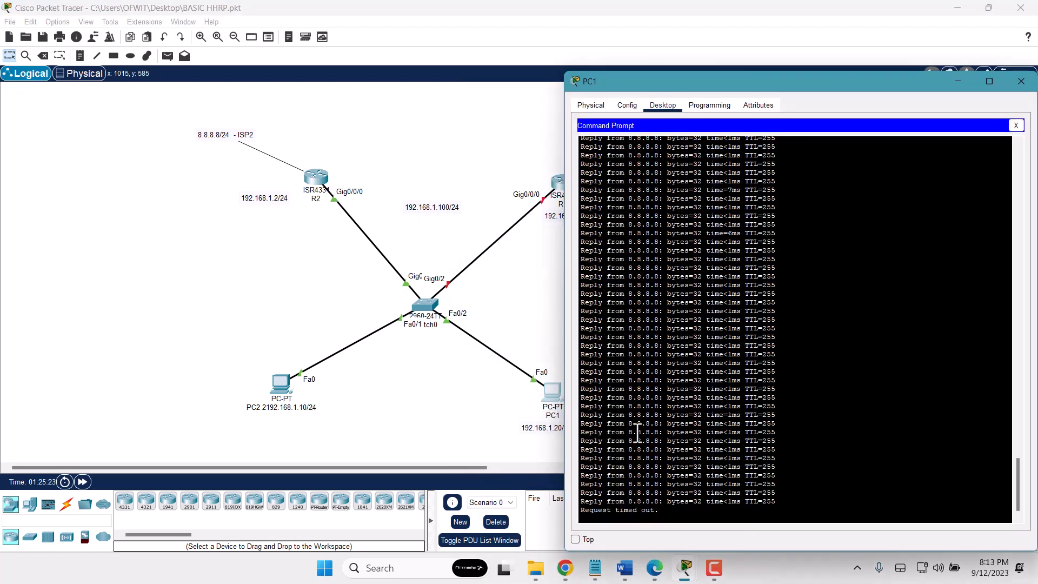
Examine PC1's continuous ping to 8.8.8.8 in an enlarged window during R1's outage, then close the command prompt
click(552, 399)
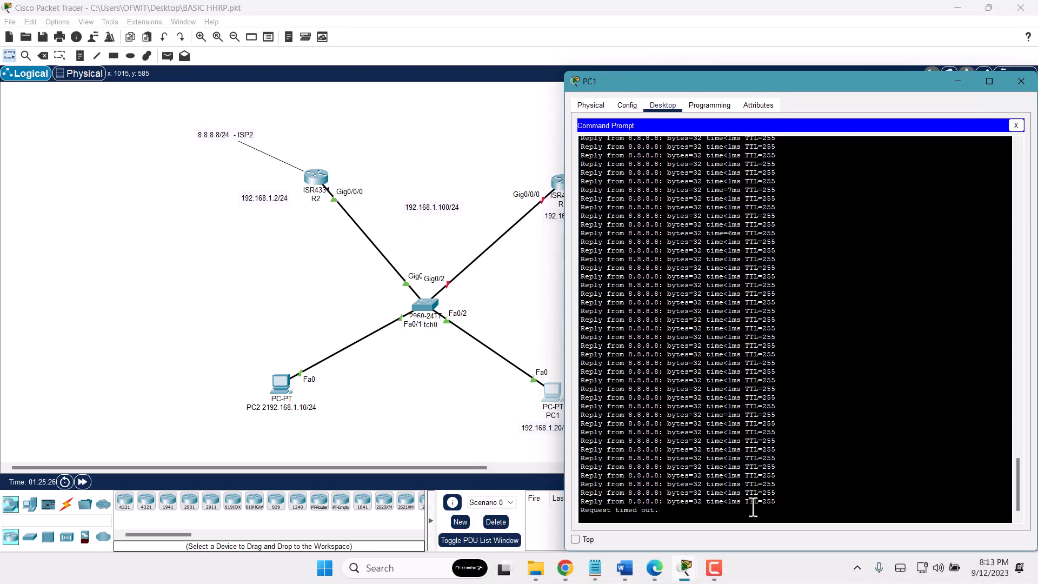
click(989, 81)
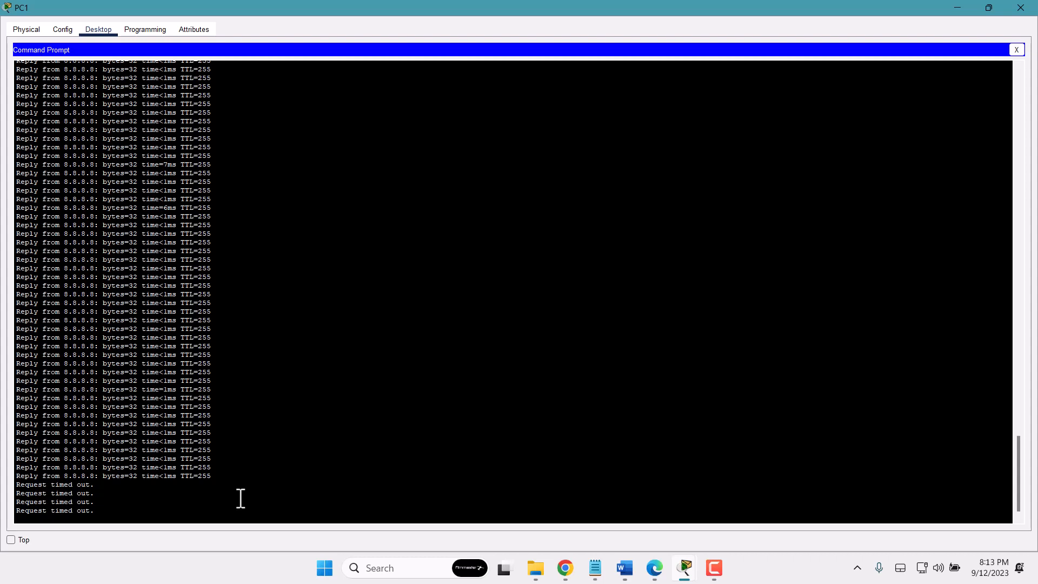
click(1016, 50)
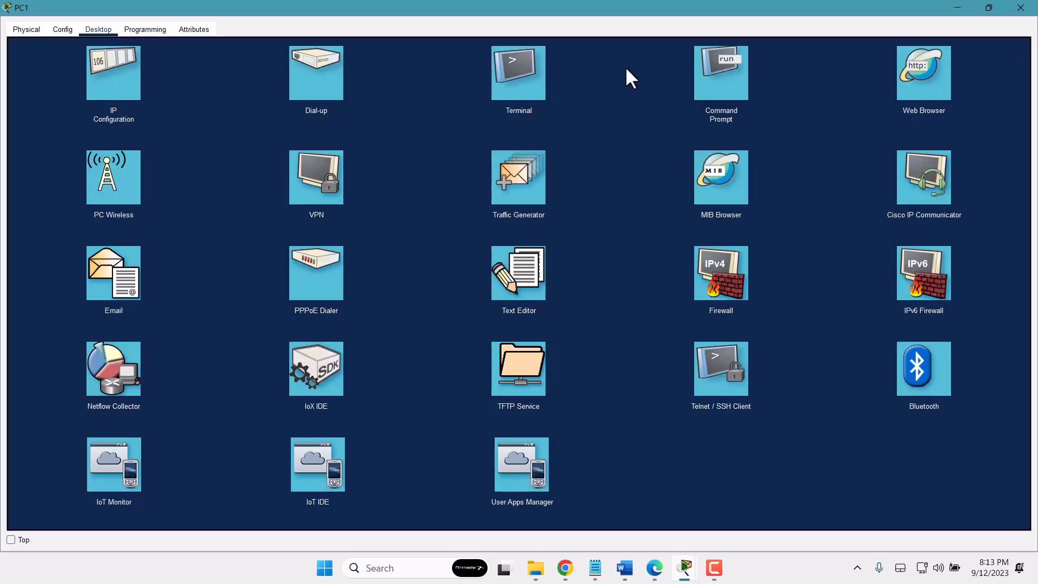
click(957, 8)
Bring R1's g0/0/0 interface back up with no sh
click(572, 189)
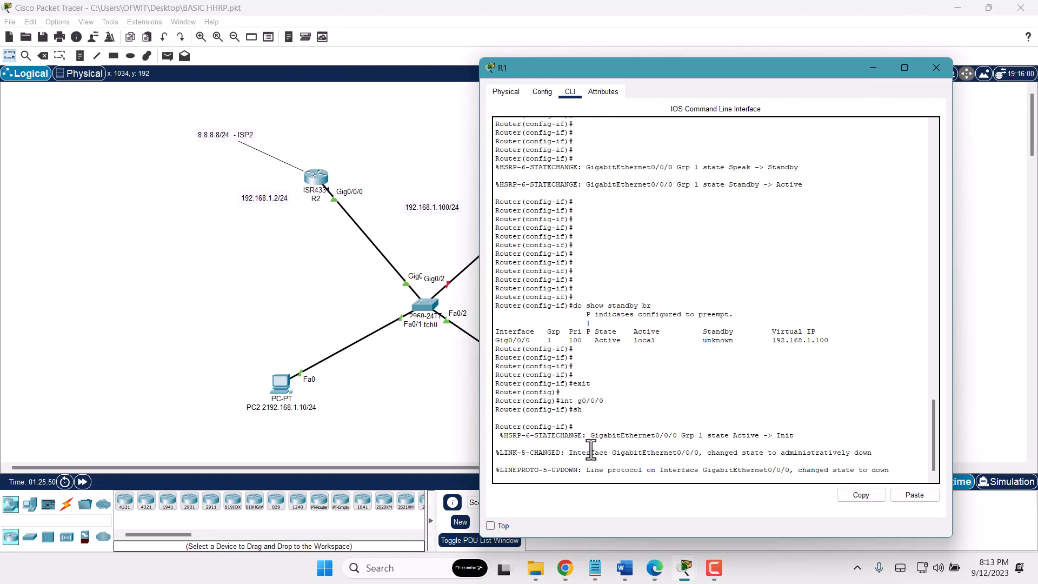
key(Return)
key(Return)
key(Return)
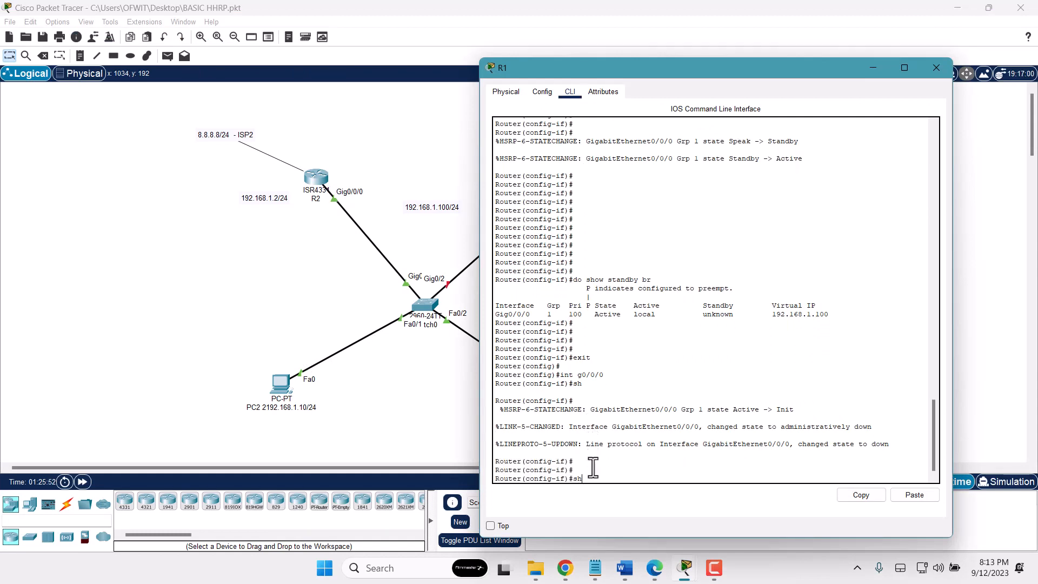
text(no sh)
key(Return)
key(Return)
key(Return)
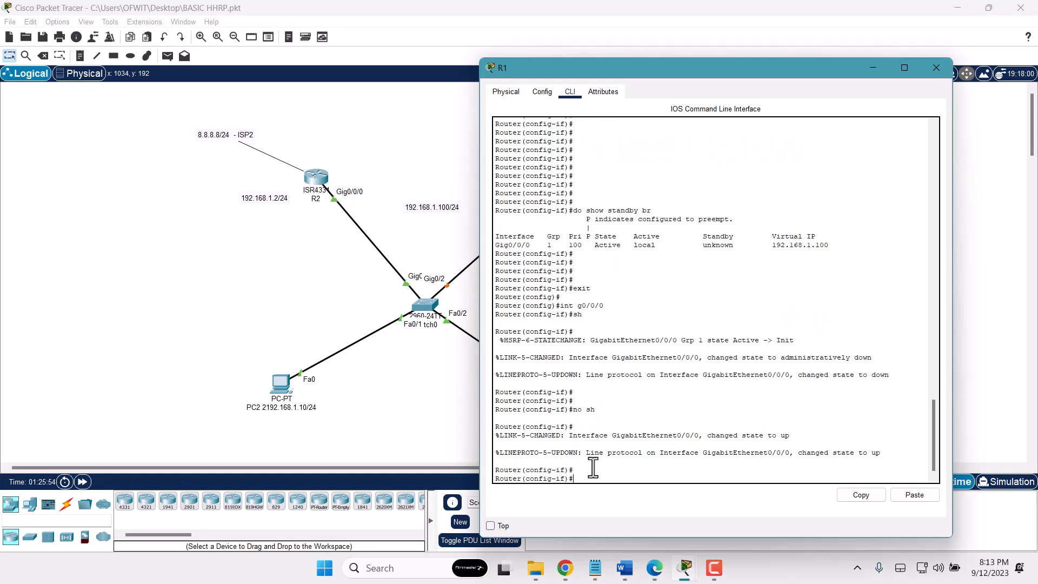
click(872, 68)
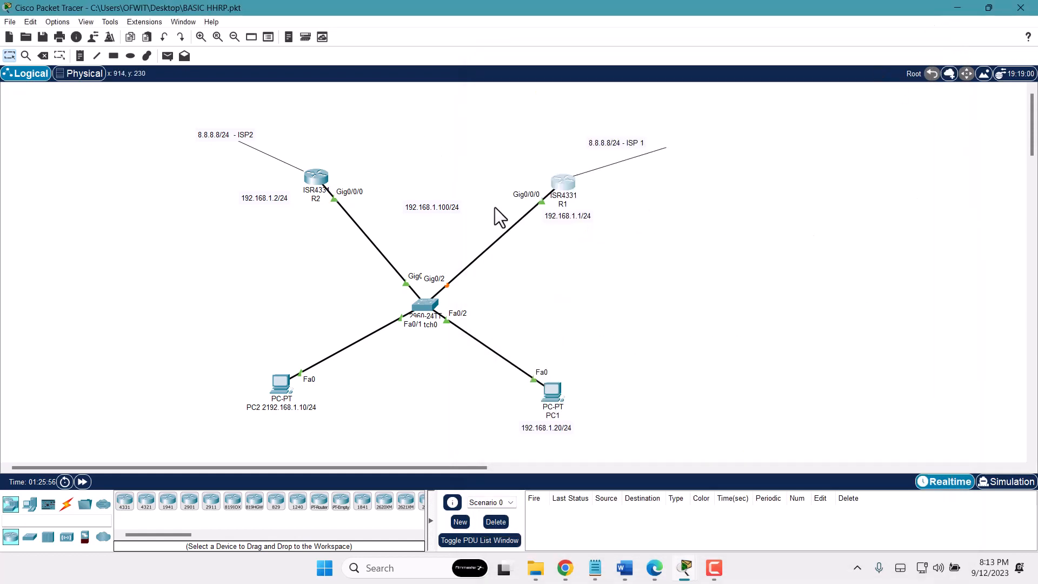
Set PC1's default gateway to the HSRP virtual IP address 192.168.1.100
click(535, 386)
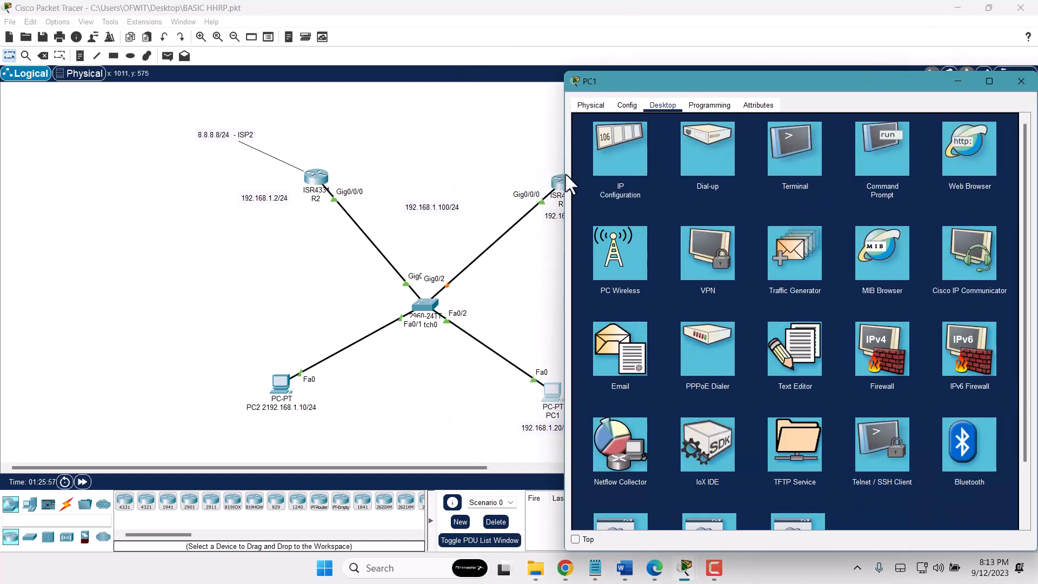
click(619, 156)
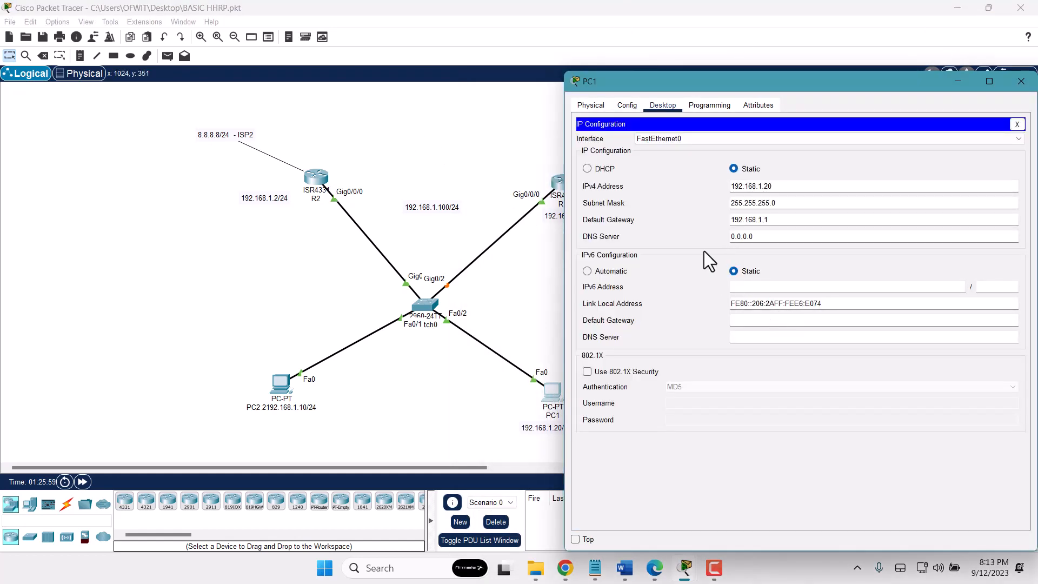
click(778, 219)
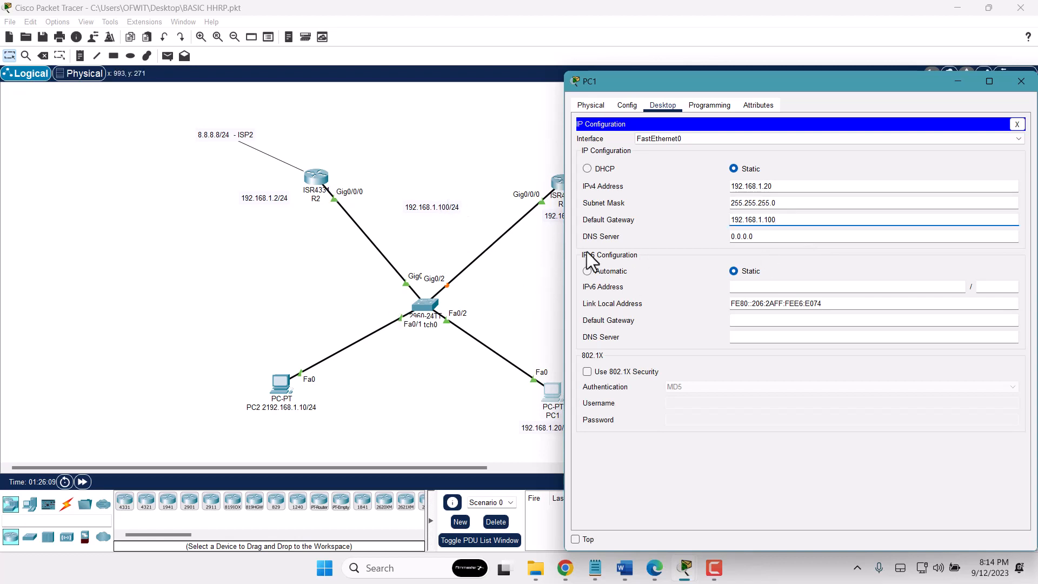
drag(830, 85, 763, 50)
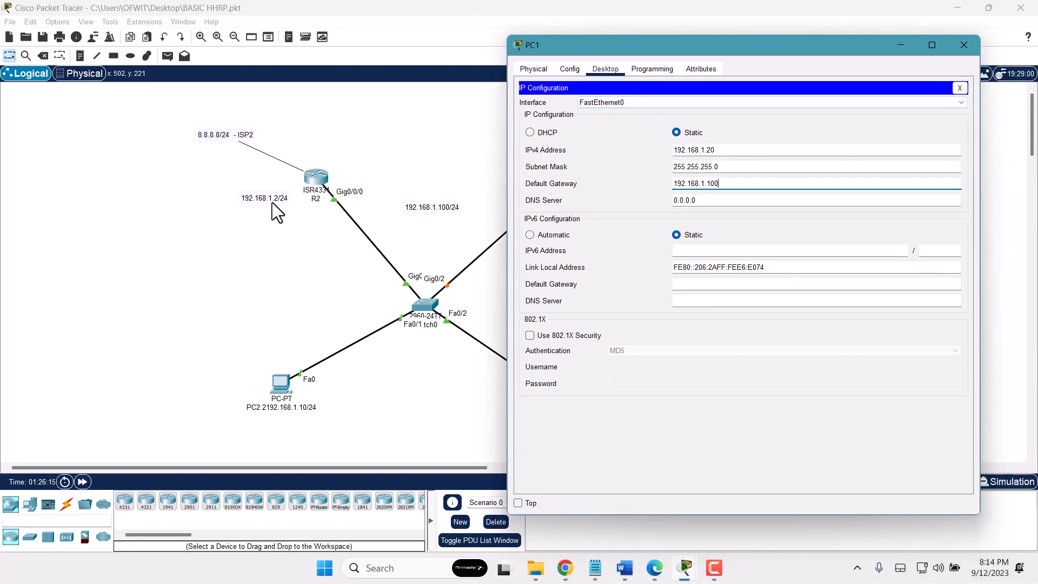
click(959, 88)
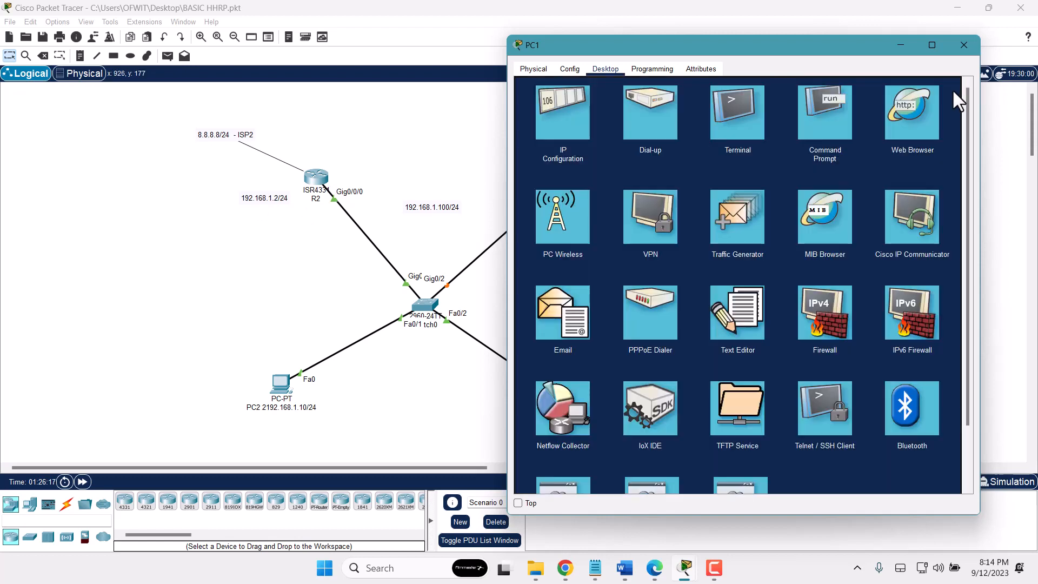
click(900, 45)
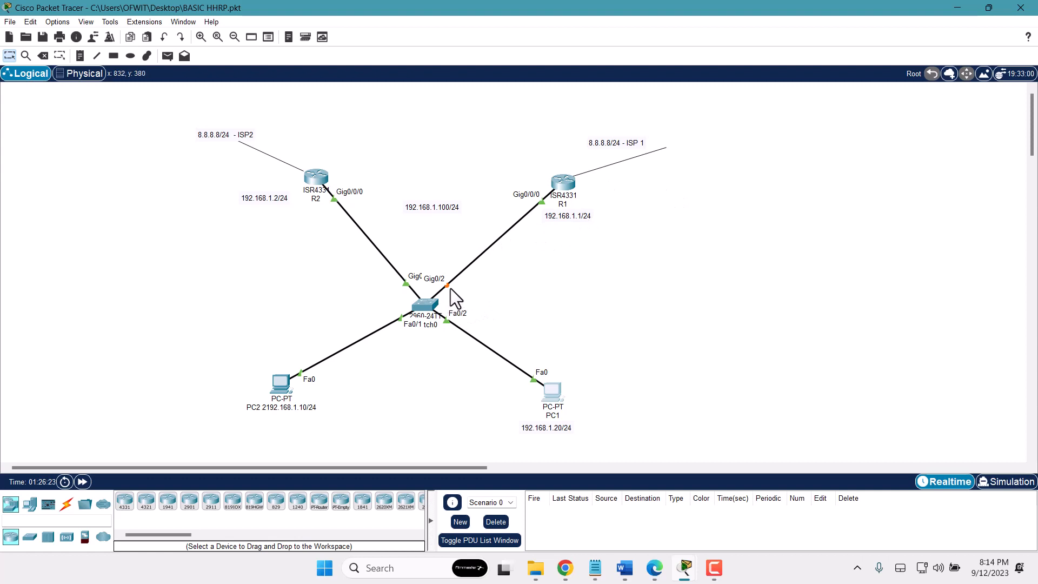
Reopen PC1's command prompt beside the topology and check the ping replies from 8.8.8.8
mouse_move(684, 568)
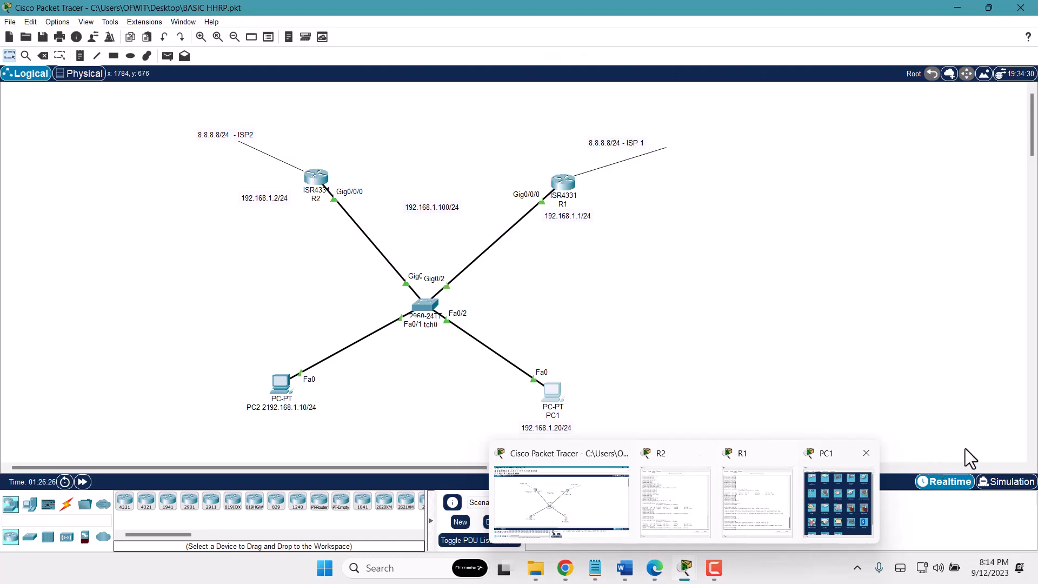
click(838, 491)
drag(637, 41, 698, 37)
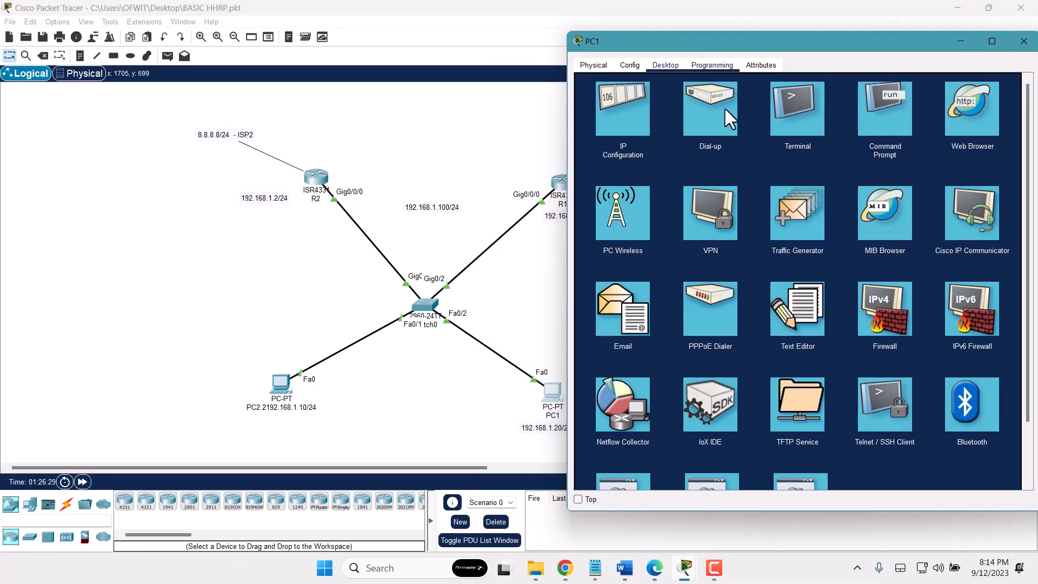
click(870, 130)
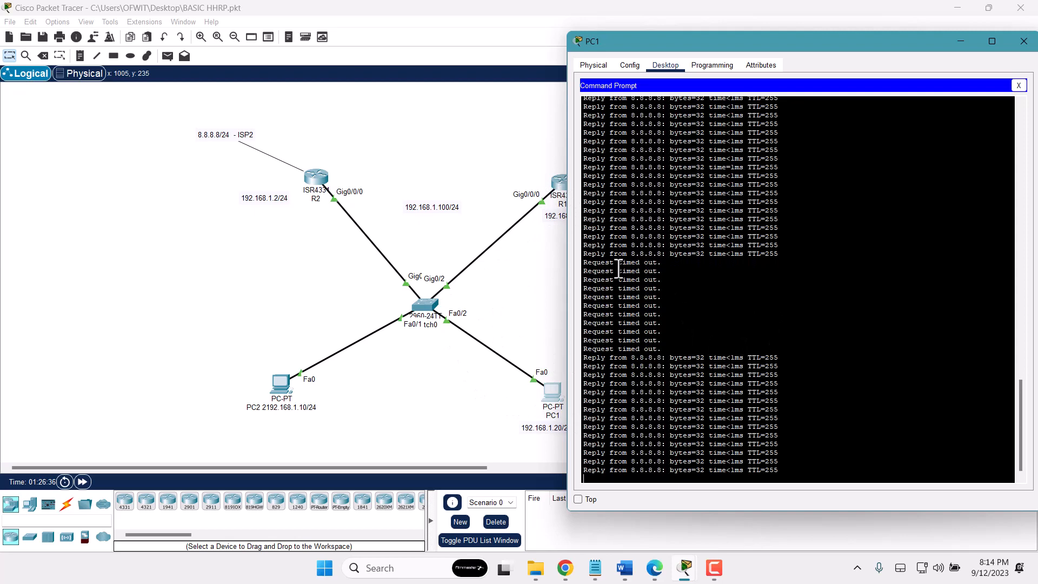
Shut down R1's g0/0/0 interface again to test failover through the virtual gateway
click(560, 186)
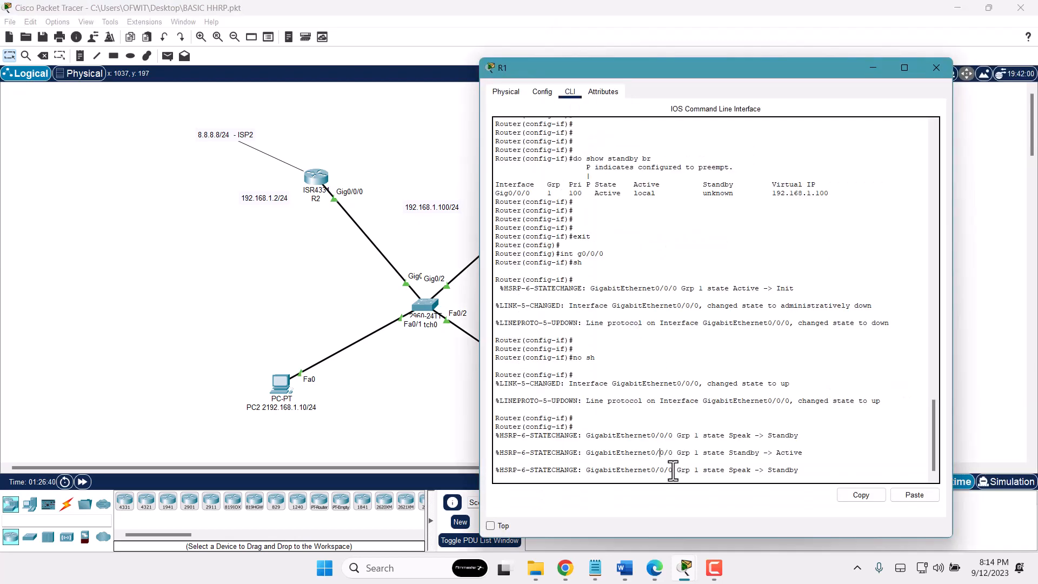
key(Return)
key(Return)
key(Return)
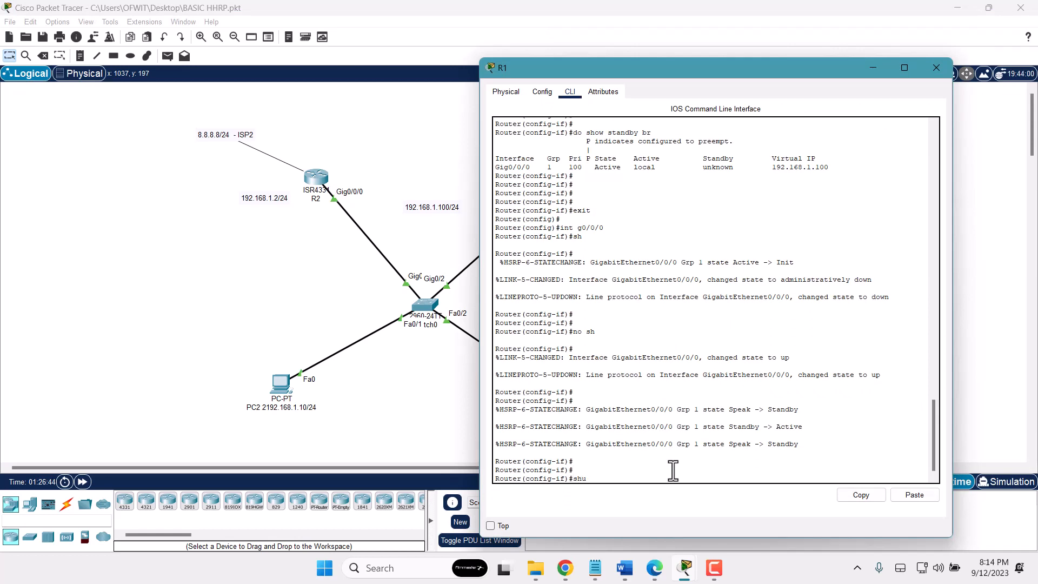
text(shu)
key(Return)
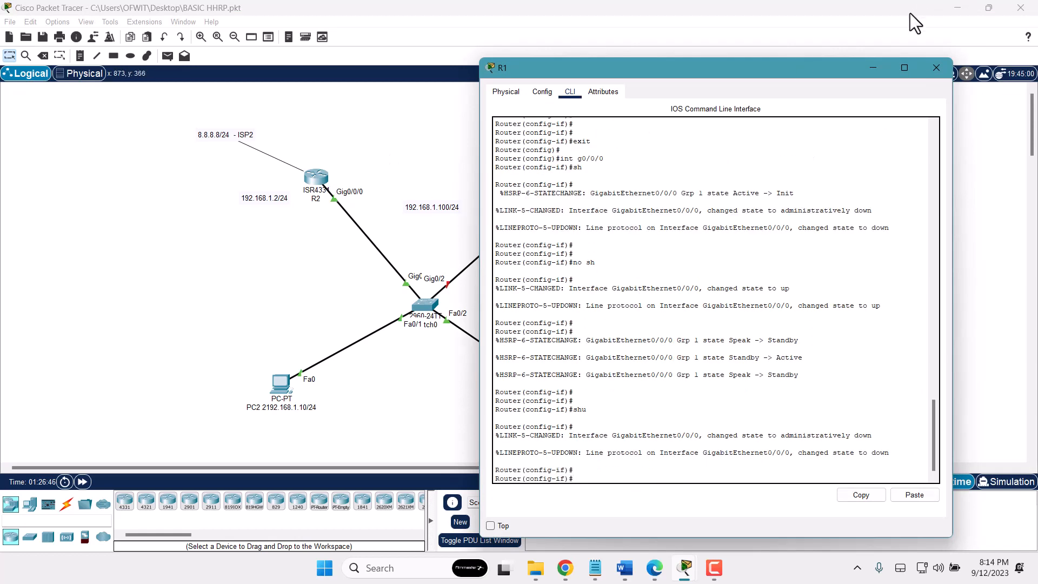
click(874, 67)
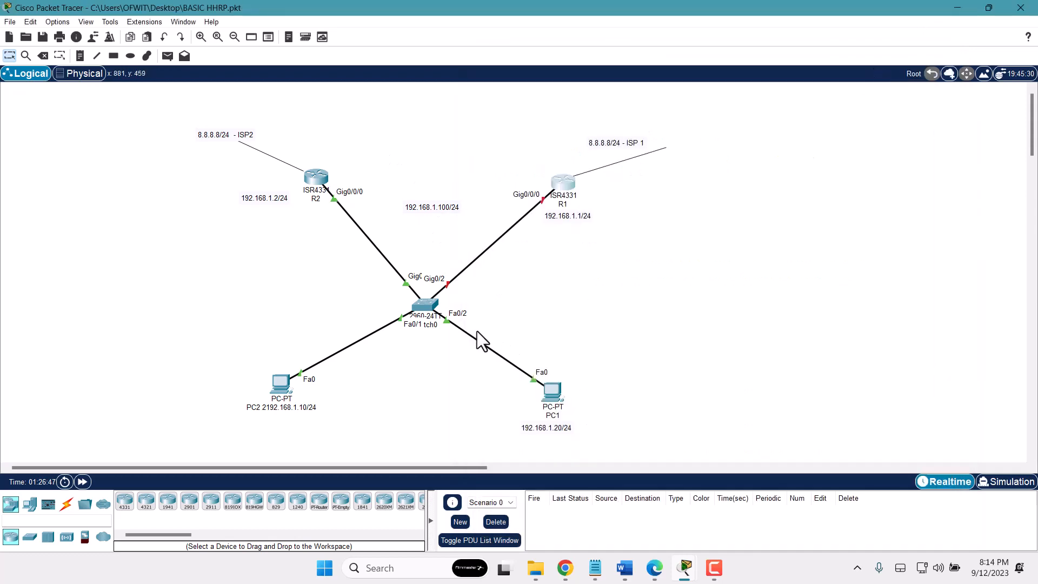
Examine PC1's ping to 8.8.8.8 in a maximized window while R1's link is down
click(557, 393)
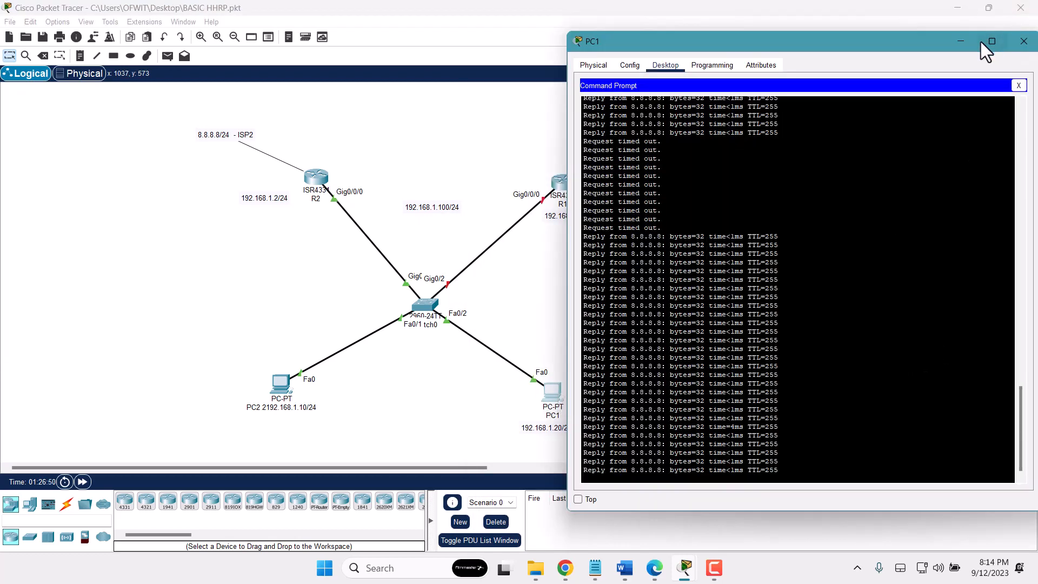
click(991, 41)
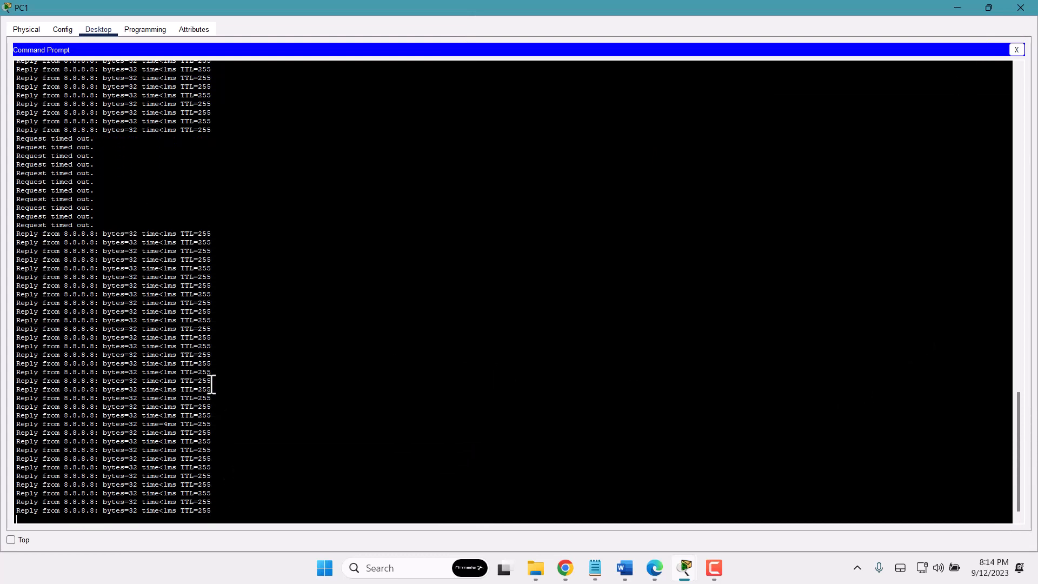
click(720, 567)
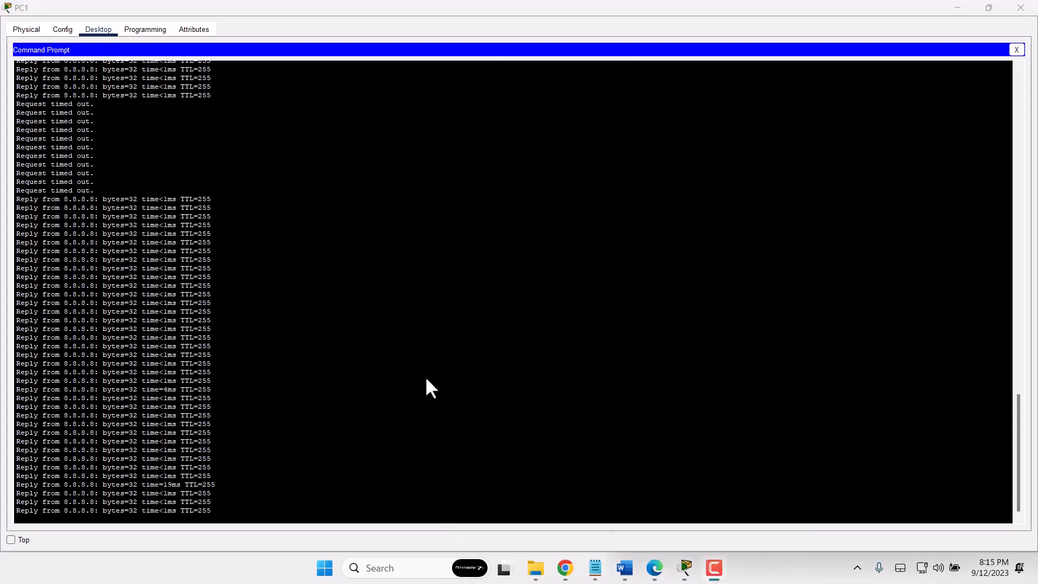
click(954, 8)
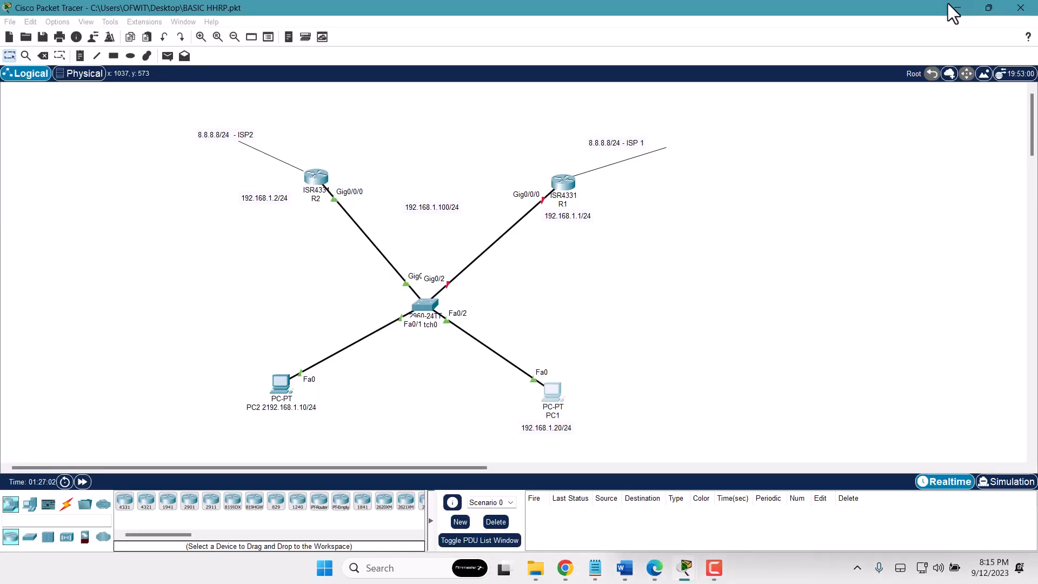
Re-enable R1's g0/0/0 interface with no sh after the failover test
click(557, 184)
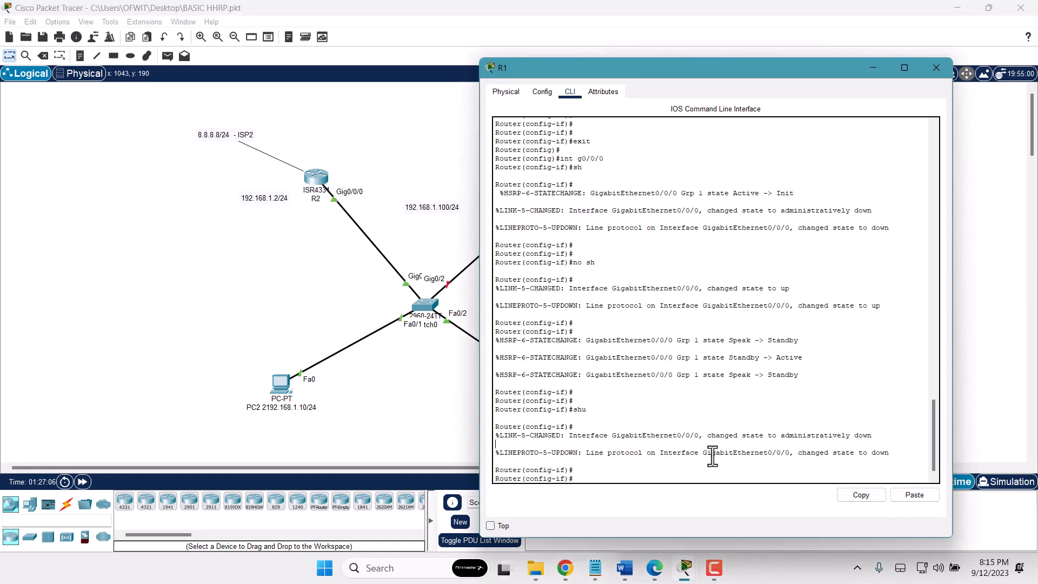
text(no sh)
key(Return)
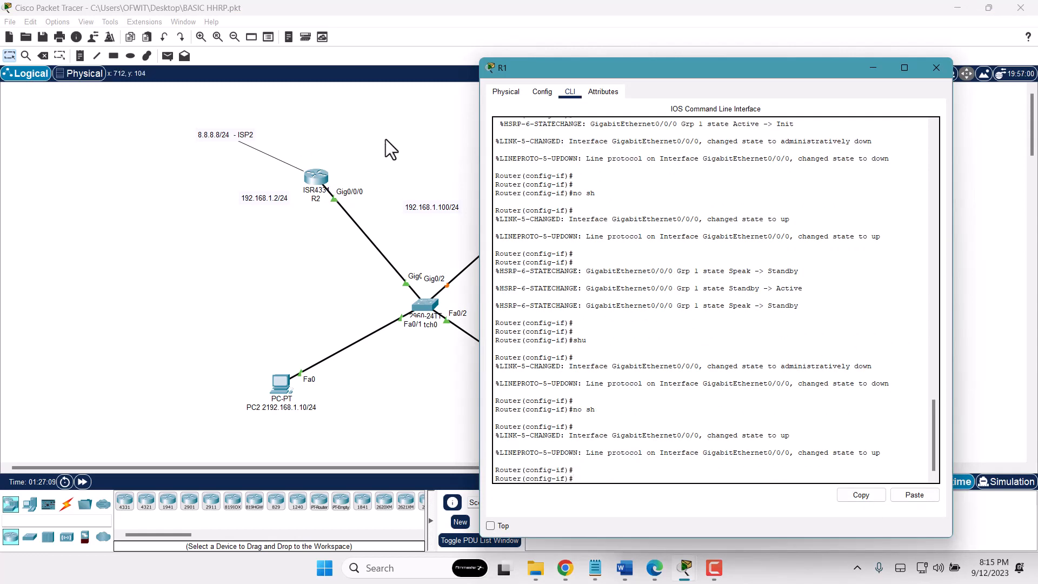
click(873, 68)
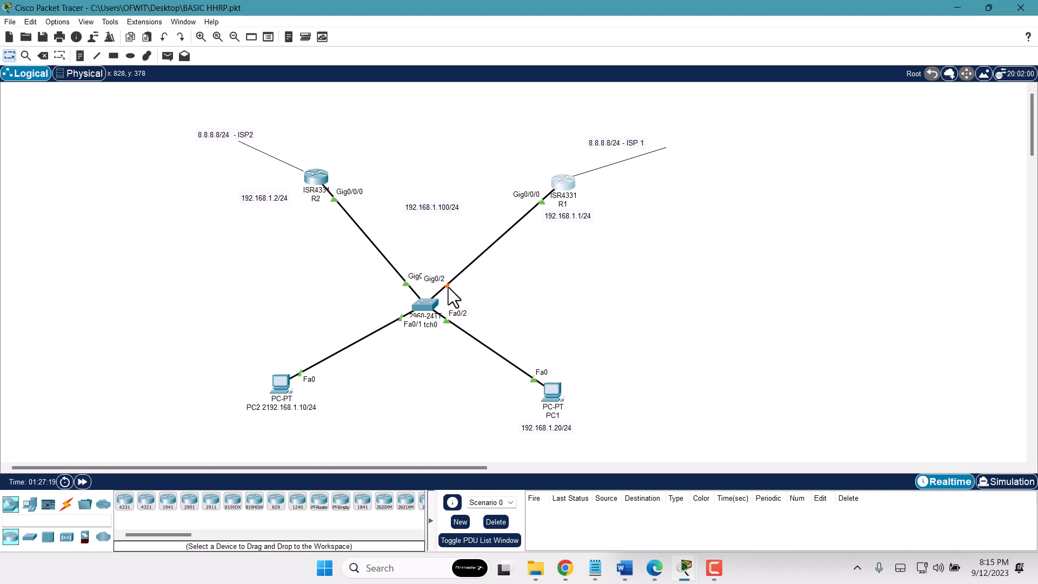
Bring PC1's command prompt back beside the topology and check its ping to 8.8.8.8 while R1's link recovers
mouse_move(685, 567)
click(784, 470)
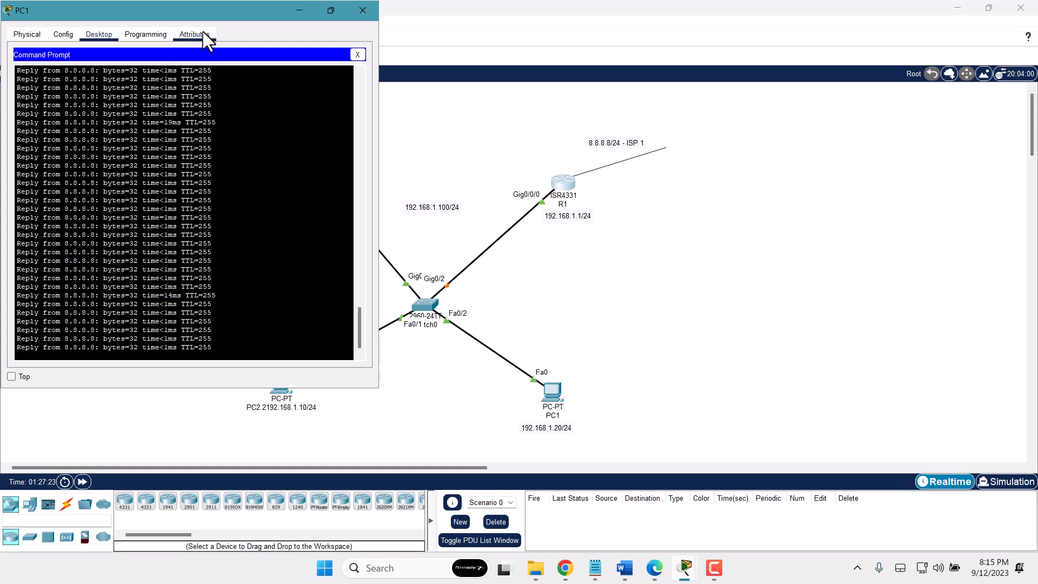
drag(157, 11, 708, 83)
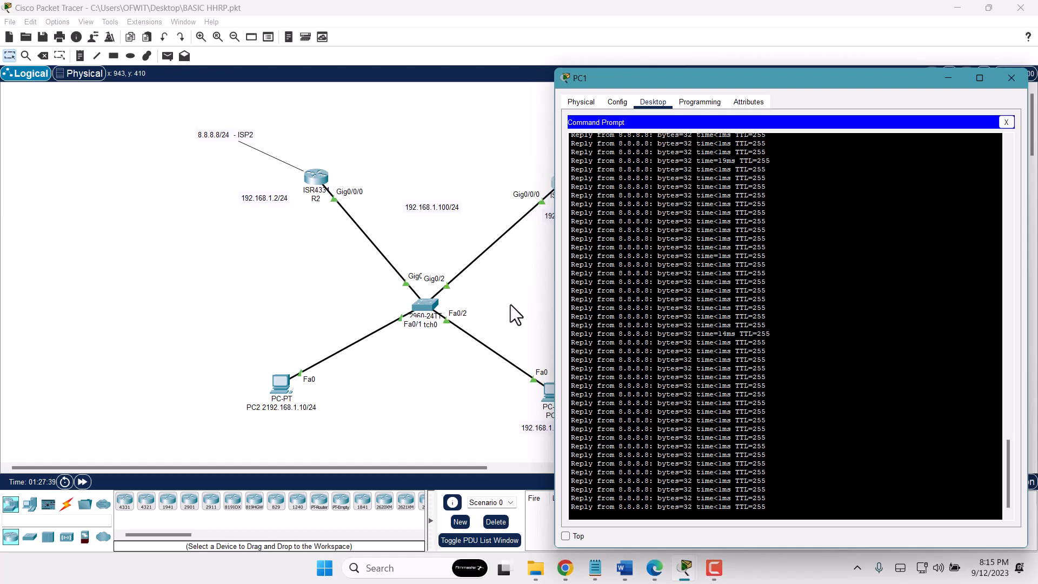
Enter interface g0/0/0 on R2's command line and enable it with no sh
click(326, 182)
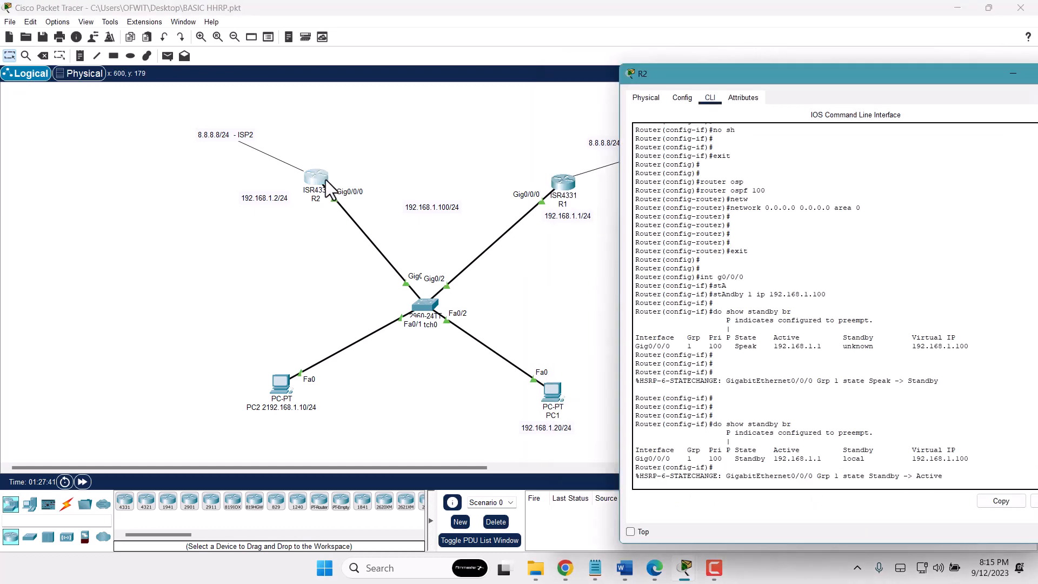
key(Return)
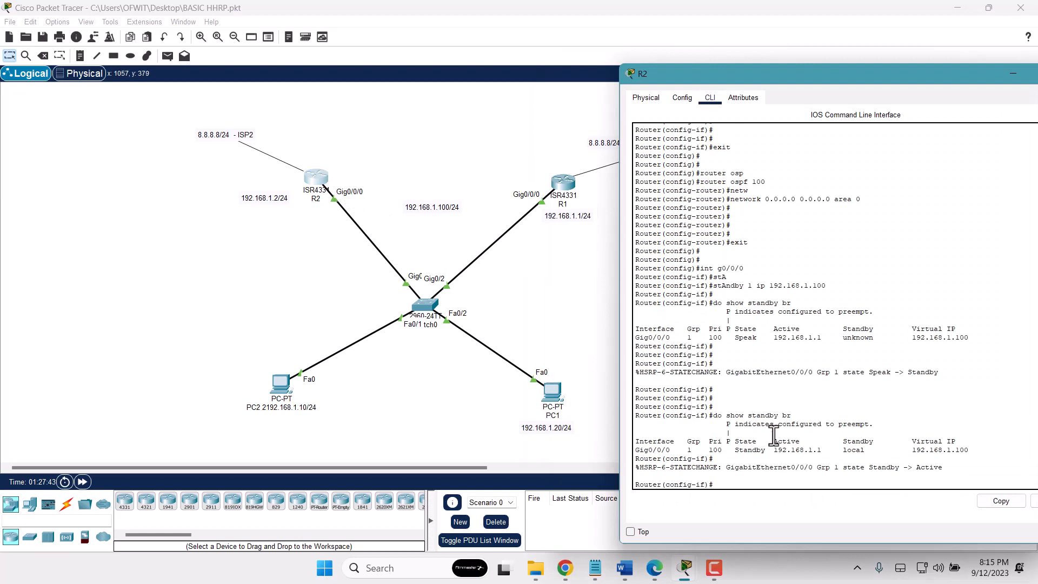
key(Return)
key(Return)
text(int g0/)
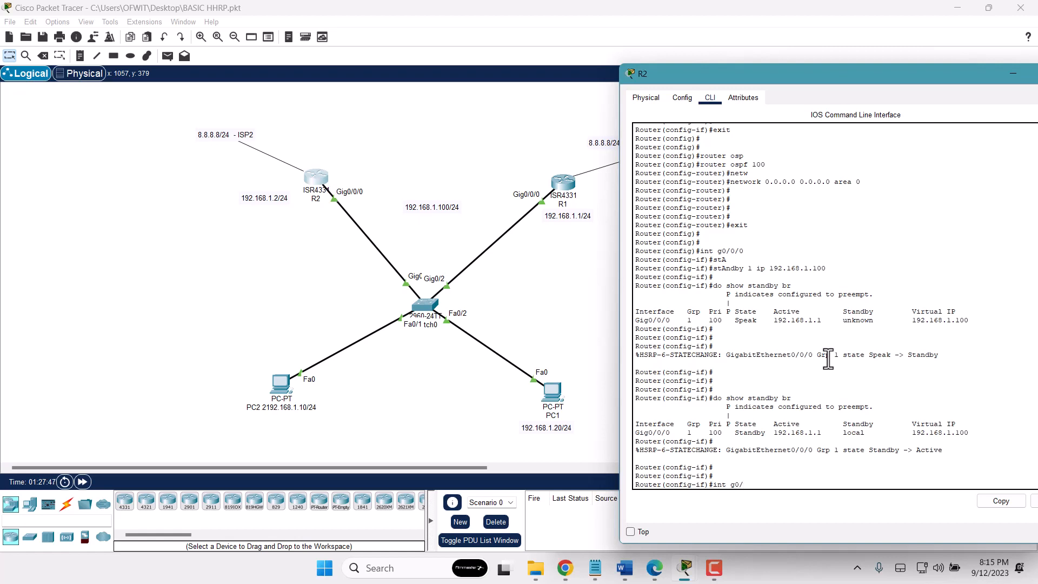
text(0/0)
key(Return)
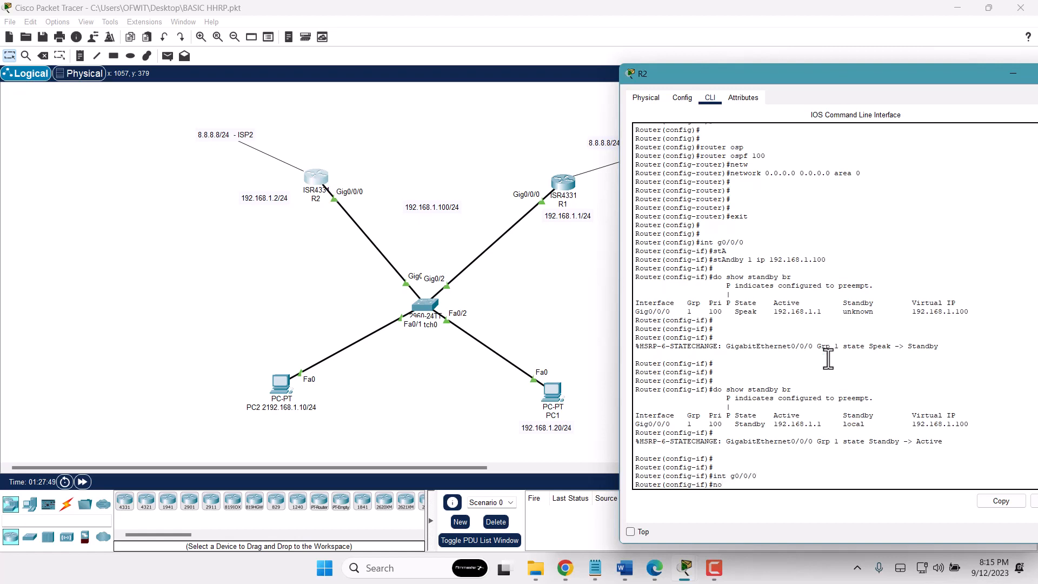
text(no sh)
key(Return)
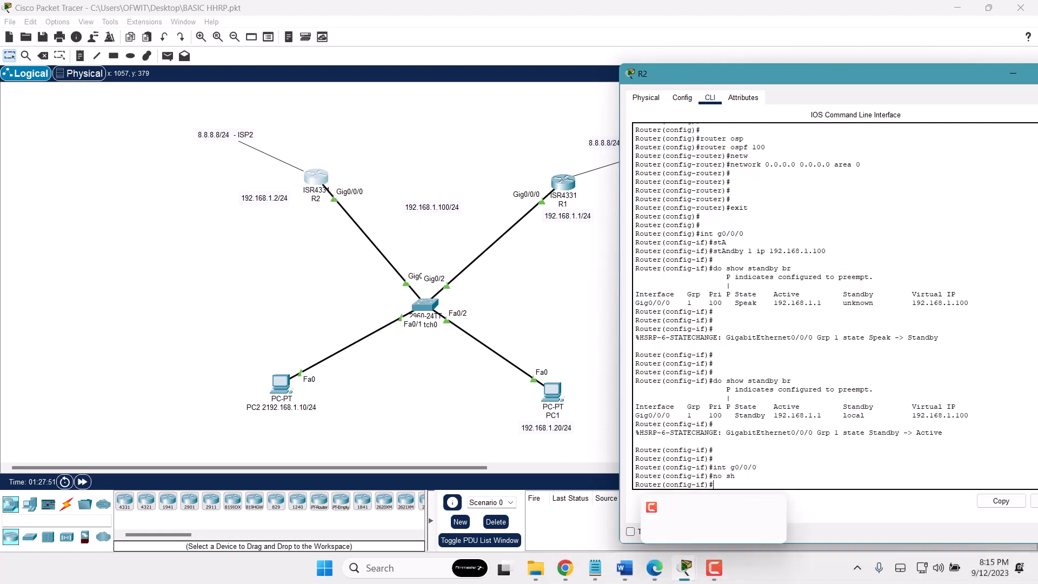
Examine PC1's continuous ping to 8.8.8.8 in a maximized window, then minimize it to return to the topology
mouse_move(684, 567)
click(827, 504)
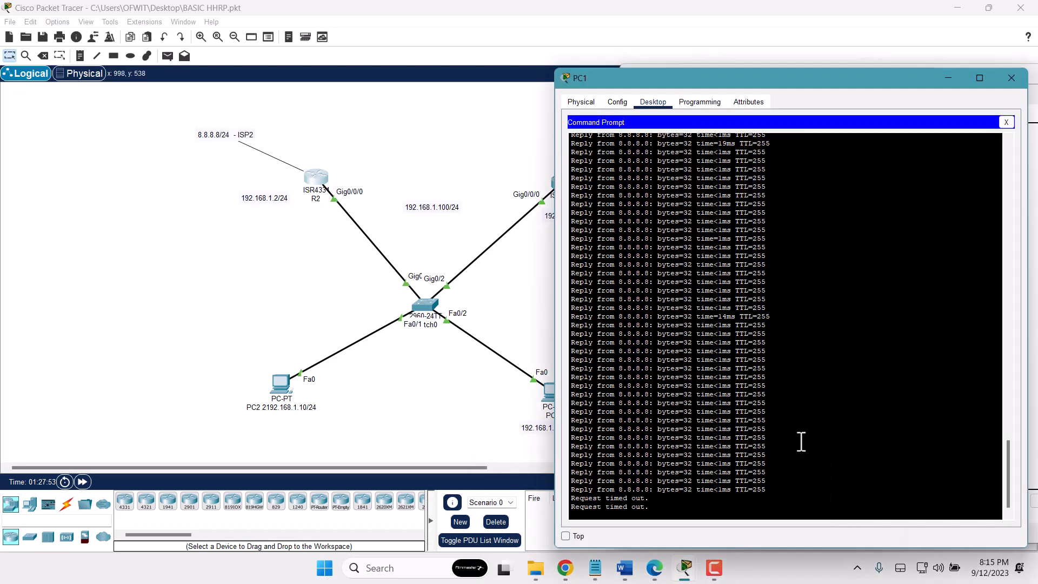
click(979, 78)
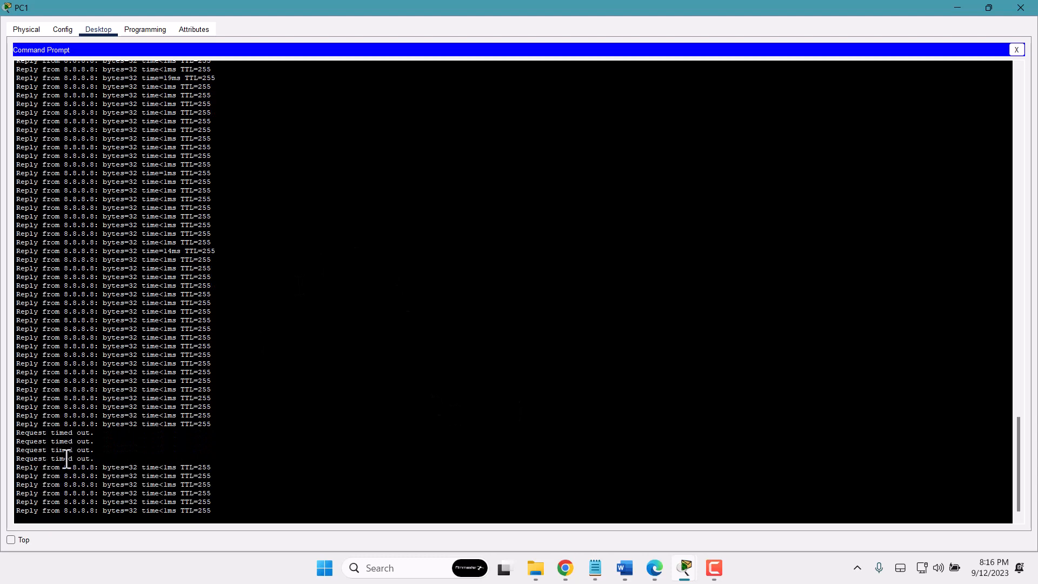
click(957, 8)
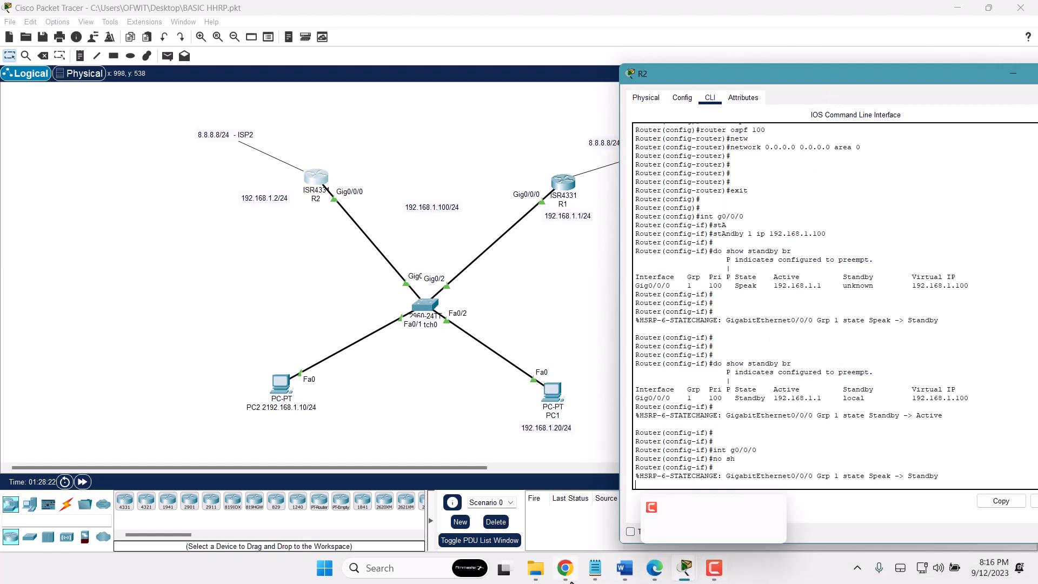
Switch to the YouTube home page in the Microsoft Edge browser
click(651, 569)
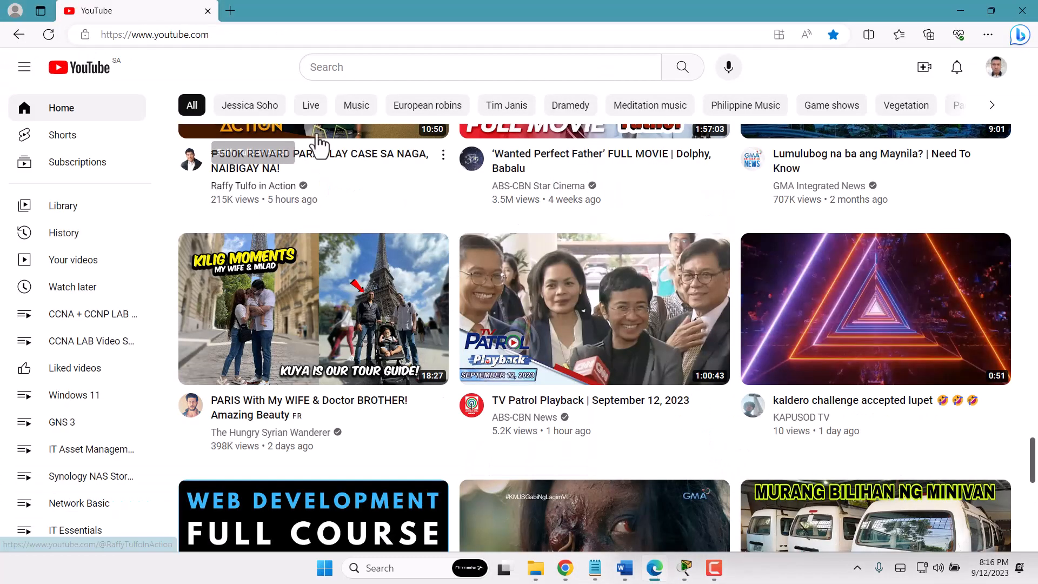